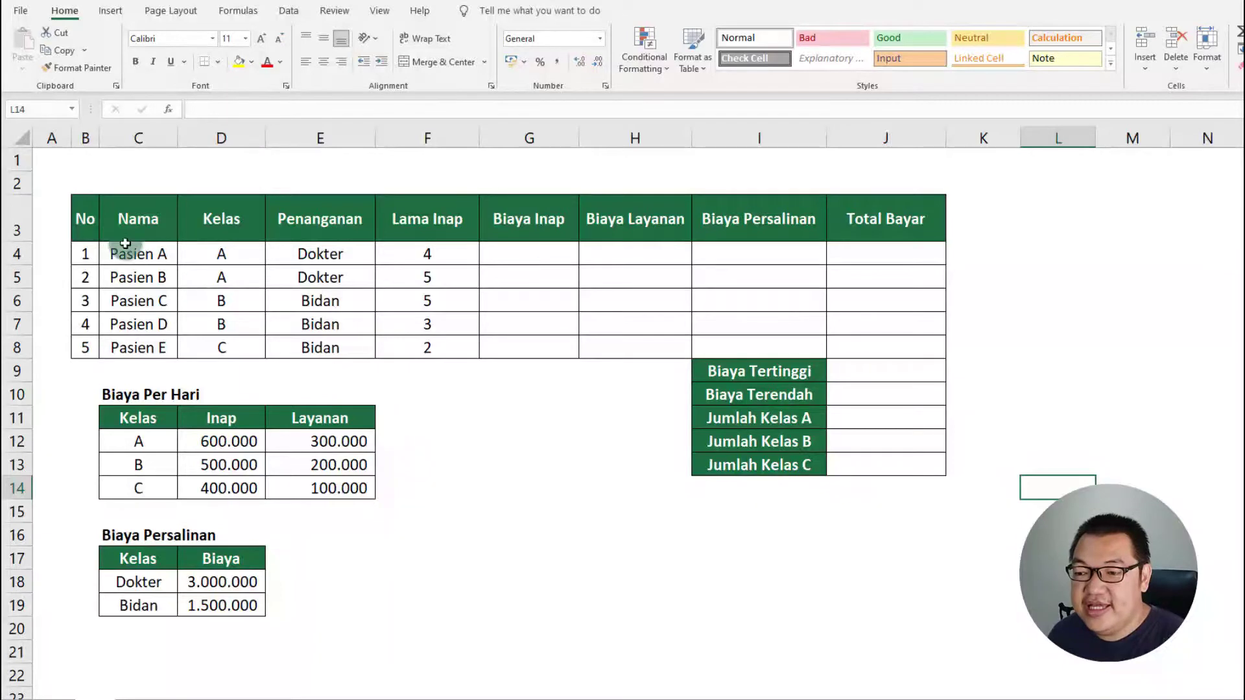
- Review the patient name, Kelas, Penanganan and Lama Inap columns and the empty cost columns
{"action": "left_click_drag", "start_coordinate": [124, 251], "coordinate": [158, 344]}
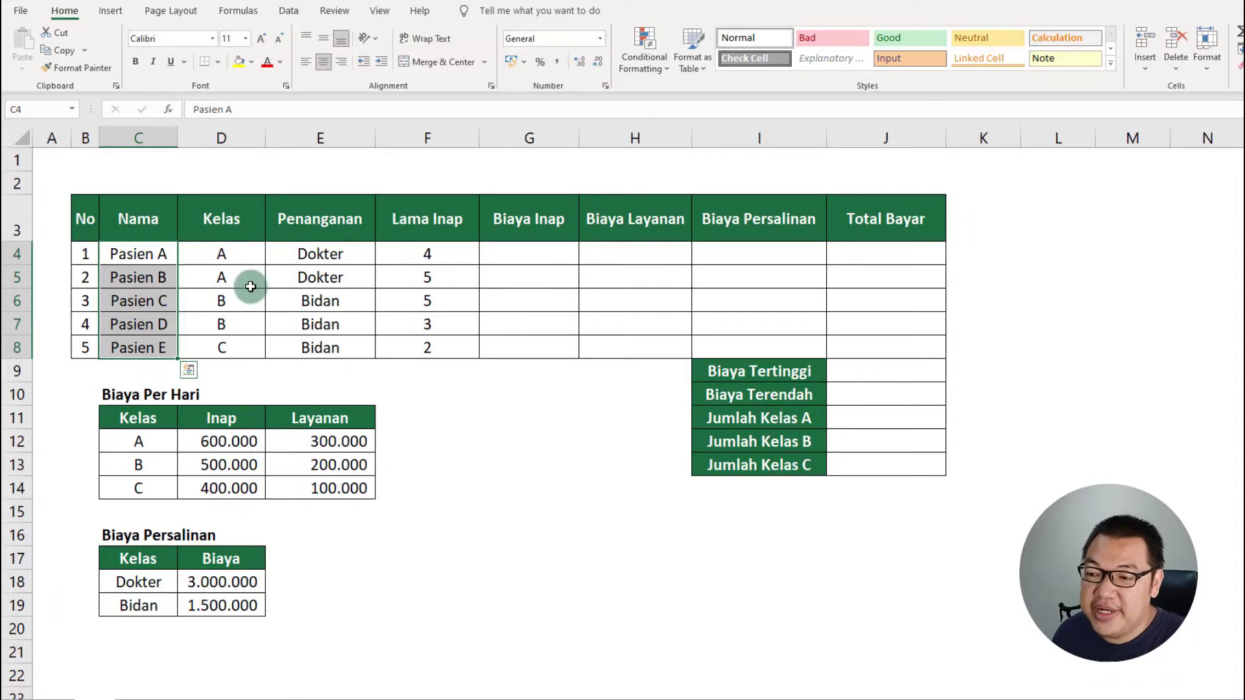
{"action": "left_click_drag", "start_coordinate": [228, 253], "coordinate": [235, 348]}
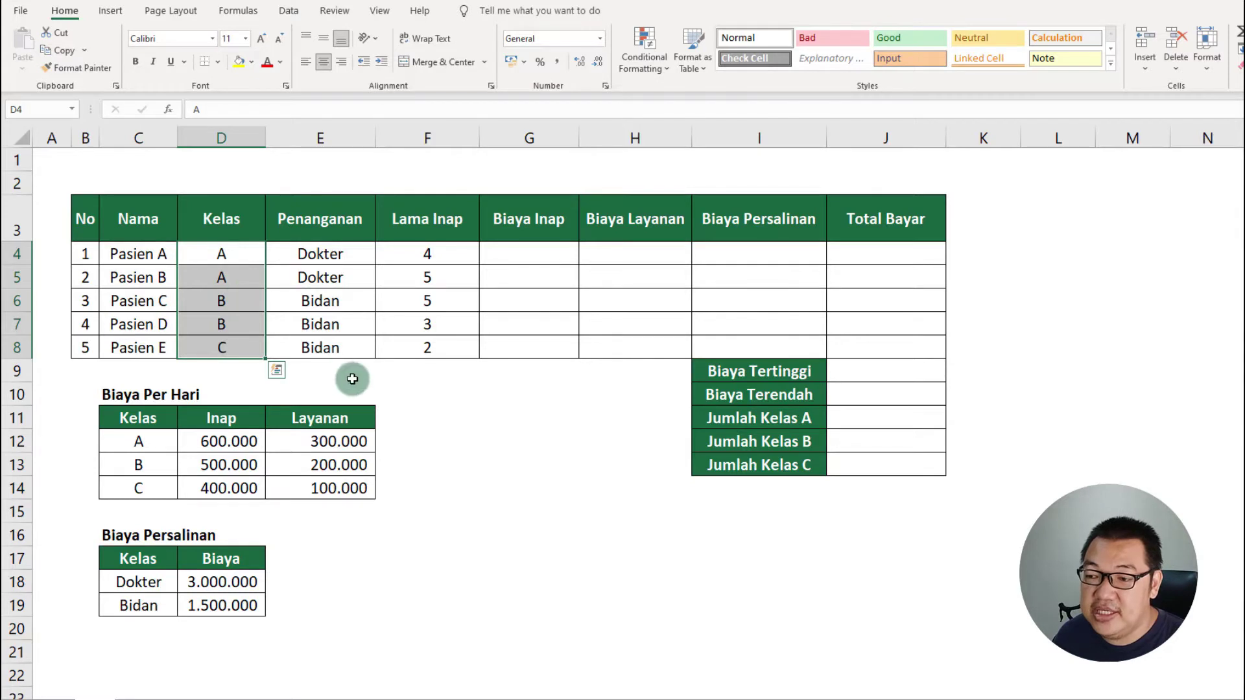
{"action": "left_click_drag", "start_coordinate": [347, 261], "coordinate": [356, 353]}
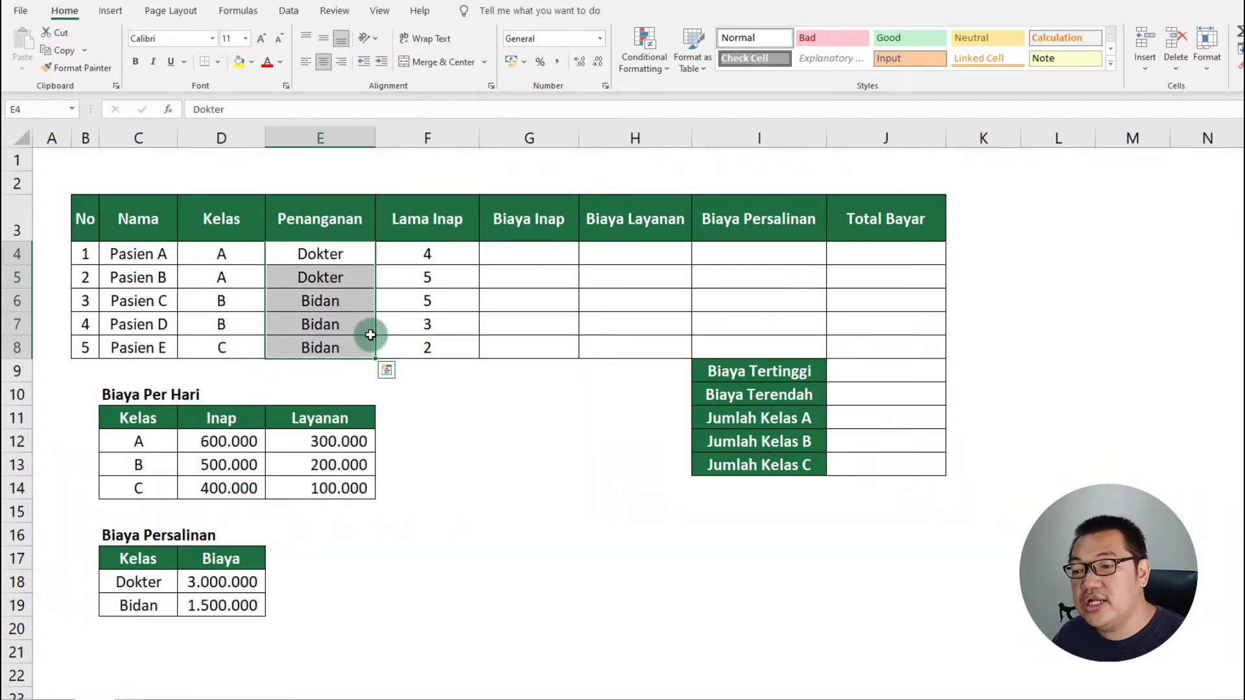
{"action": "left_click_drag", "start_coordinate": [422, 252], "coordinate": [462, 339]}
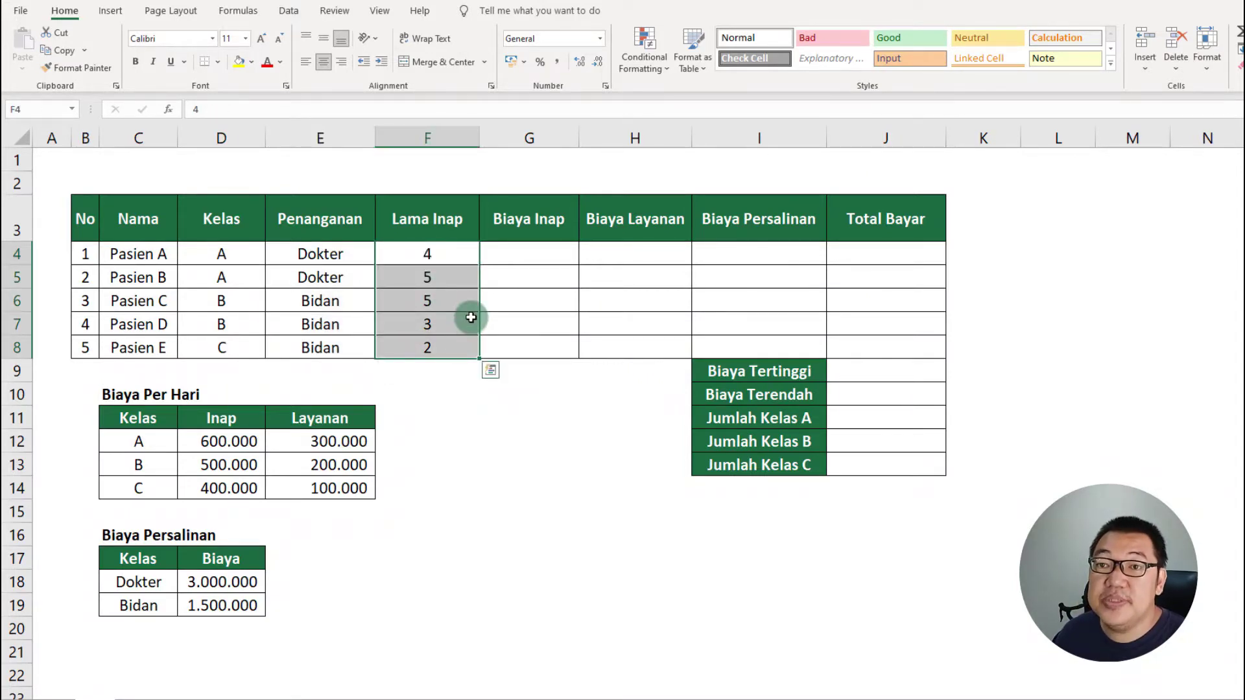
{"action": "left_click", "coordinate": [518, 393]}
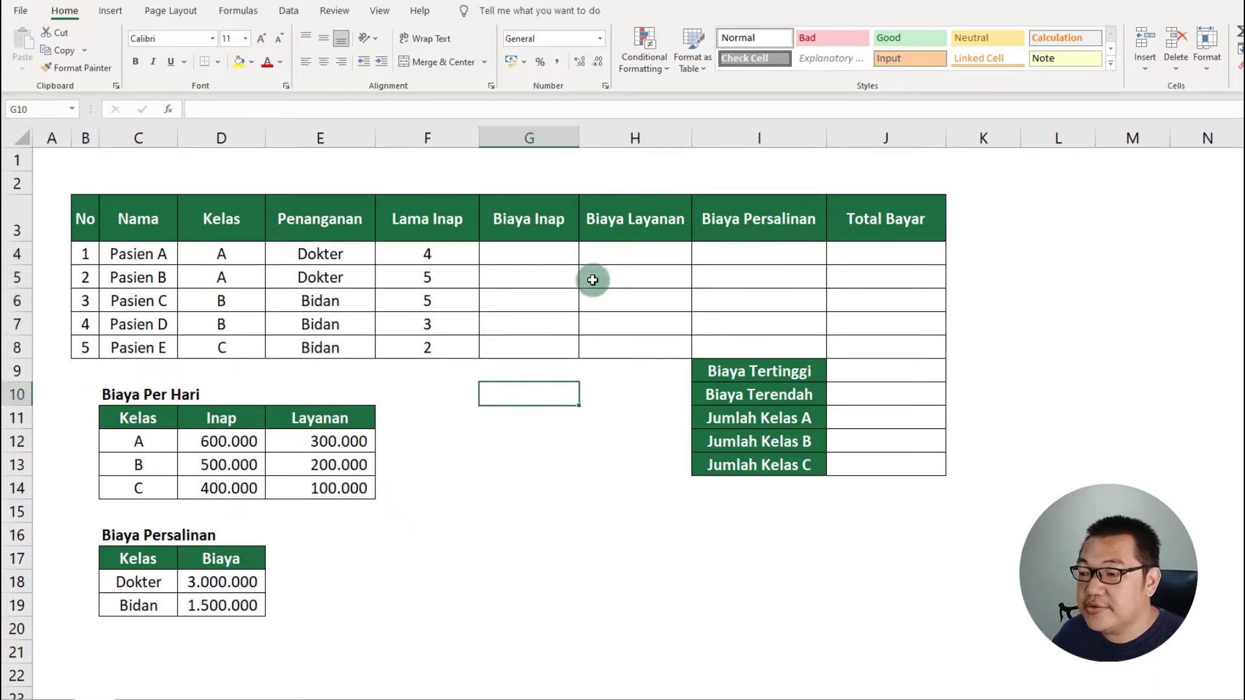
{"action": "mouse_move", "coordinate": [528, 234]}
{"action": "left_mouse_down"}
{"action": "mouse_move", "coordinate": [555, 345]}
{"action": "mouse_move", "coordinate": [875, 339]}
{"action": "left_mouse_up"}
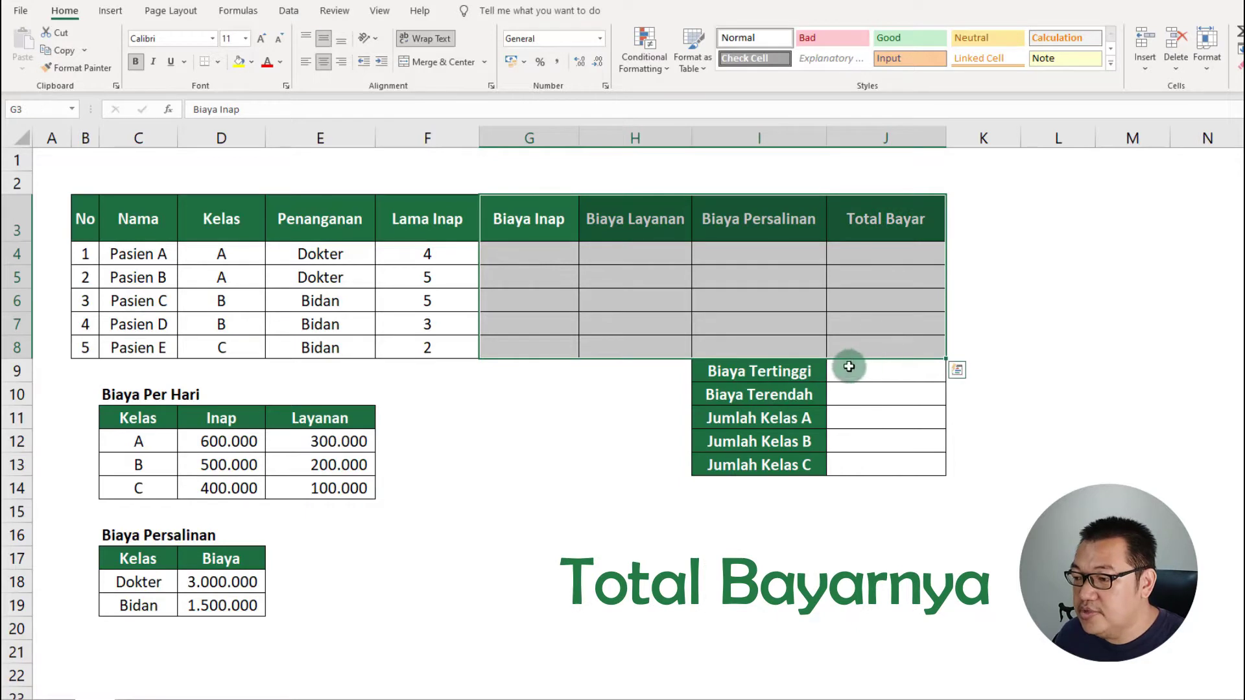
- Review the summary cells and the Biaya Per Hari and Biaya Persalinan helper tables
{"action": "left_click", "coordinate": [871, 372]}
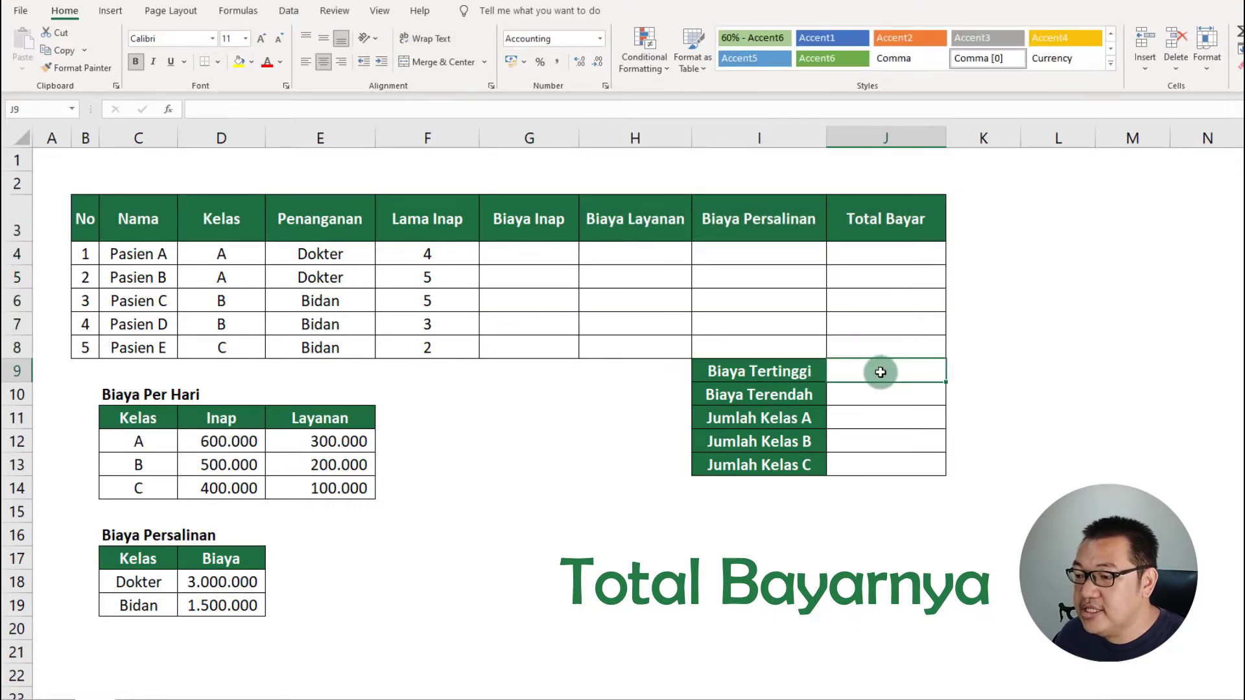
{"action": "key", "text": "Return"}
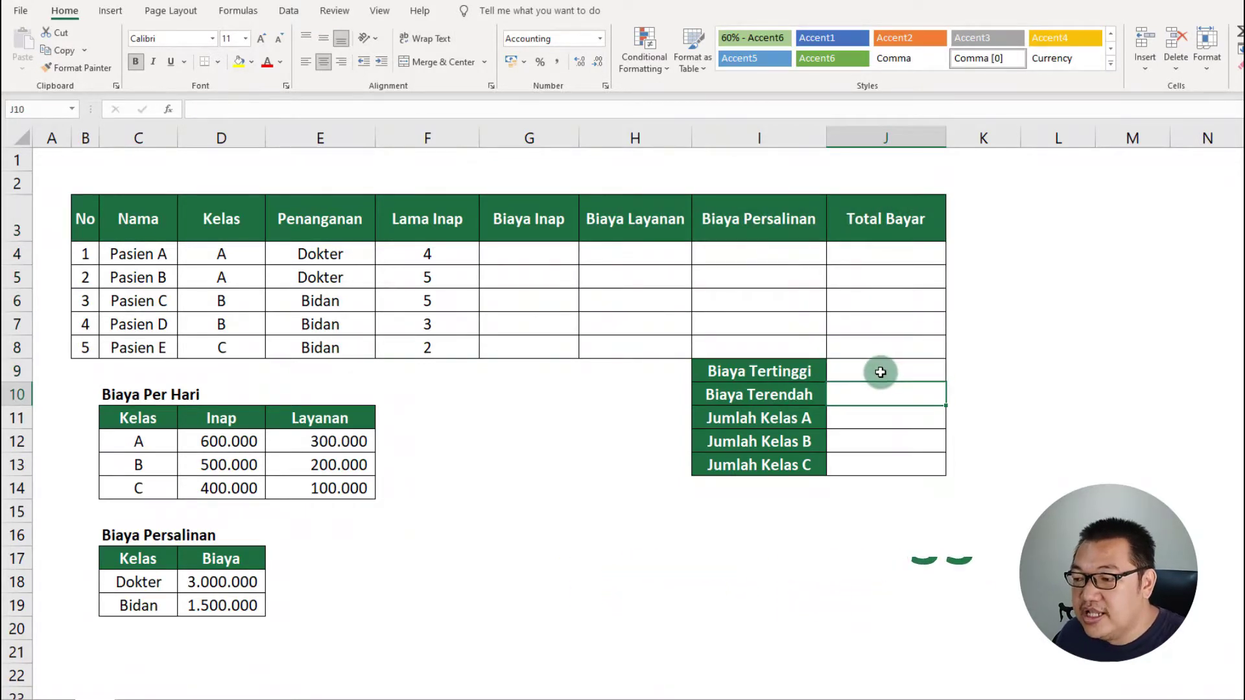
{"action": "key", "text": "Return"}
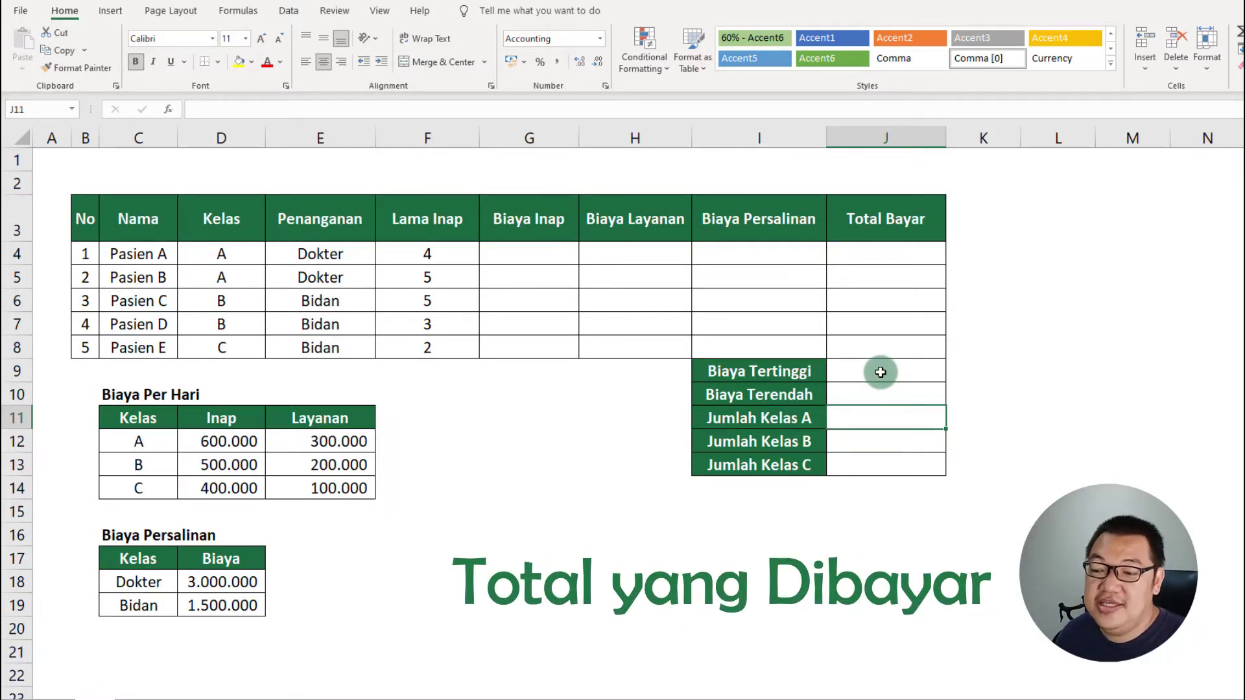
{"action": "left_click_drag", "start_coordinate": [111, 391], "coordinate": [290, 495]}
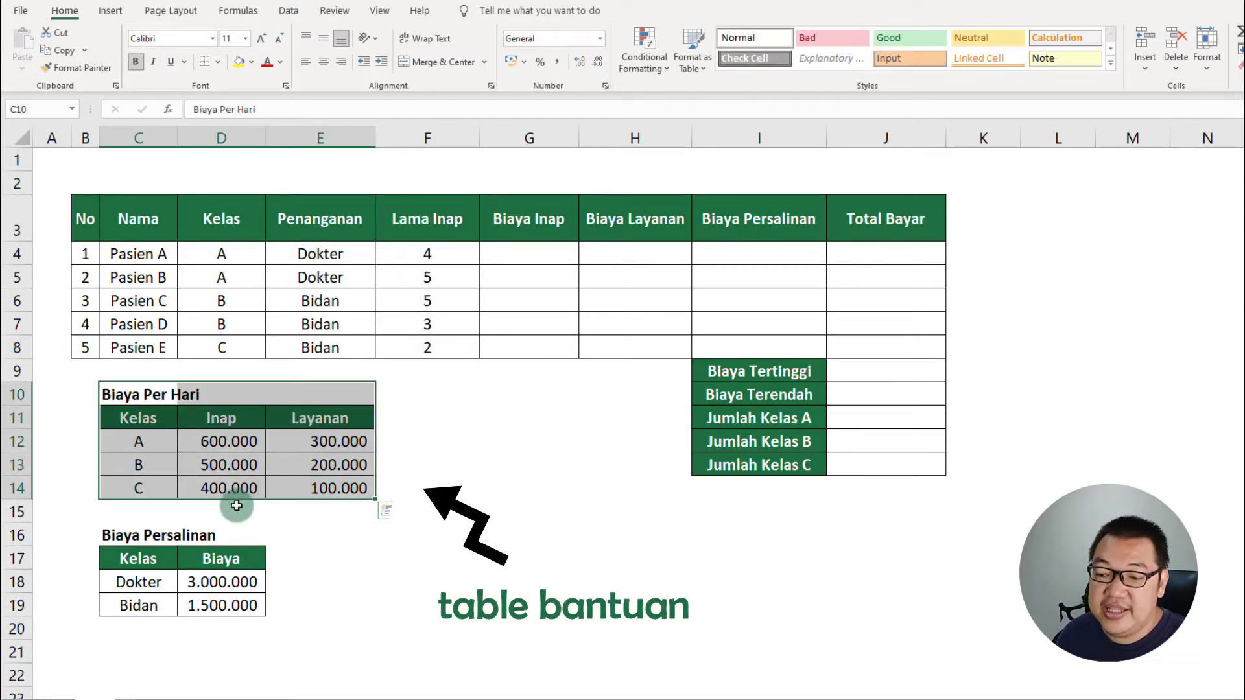
{"action": "left_click_drag", "start_coordinate": [126, 557], "coordinate": [221, 598]}
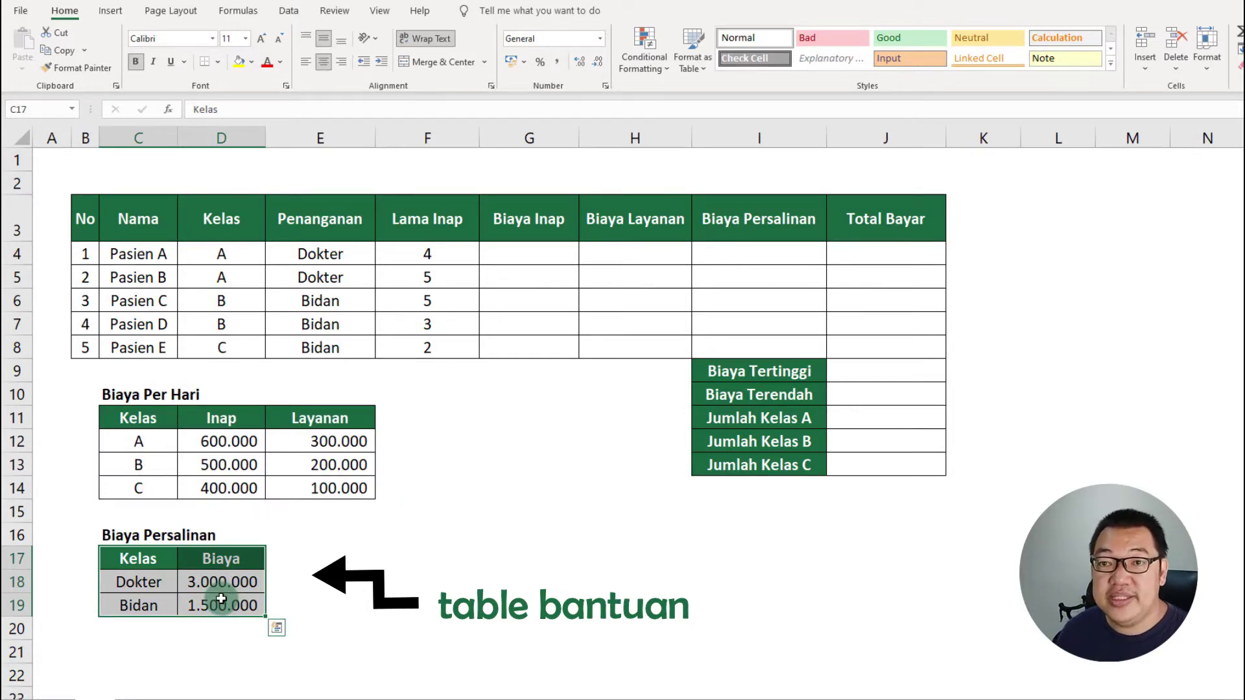
- Select the five Biaya Inap cells G4:G8 for patients A to E
{"action": "left_click", "coordinate": [519, 251]}
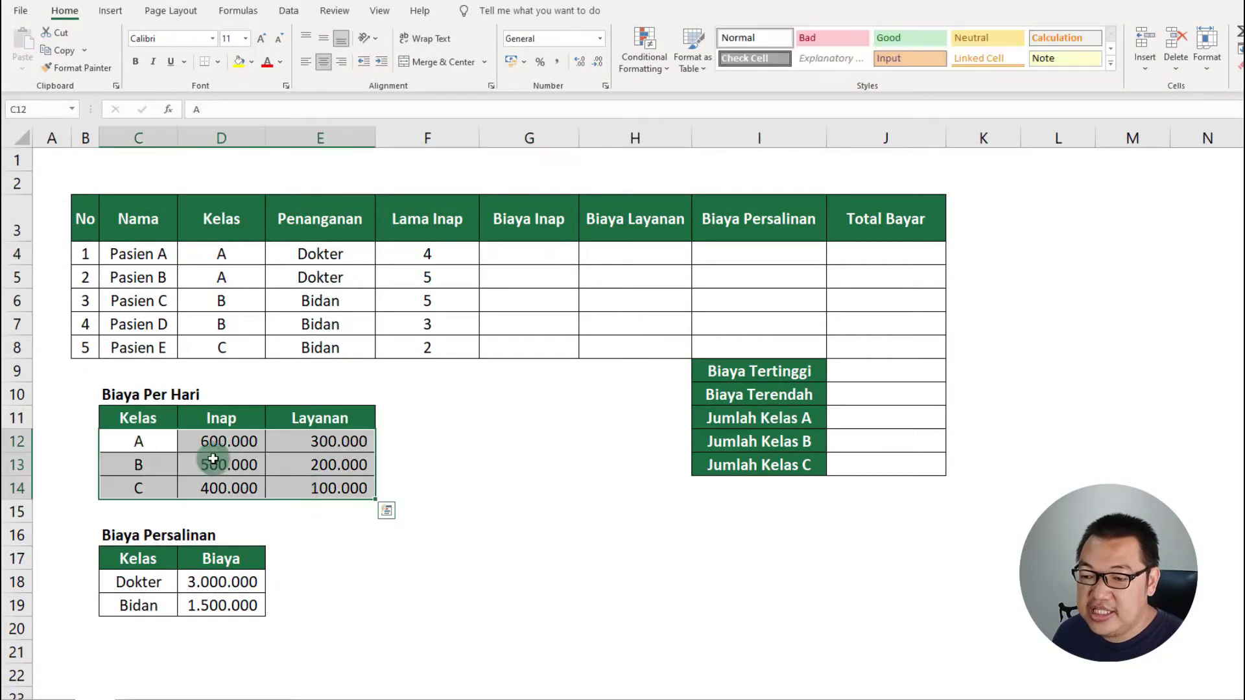
{"action": "left_click_drag", "start_coordinate": [139, 439], "coordinate": [152, 491]}
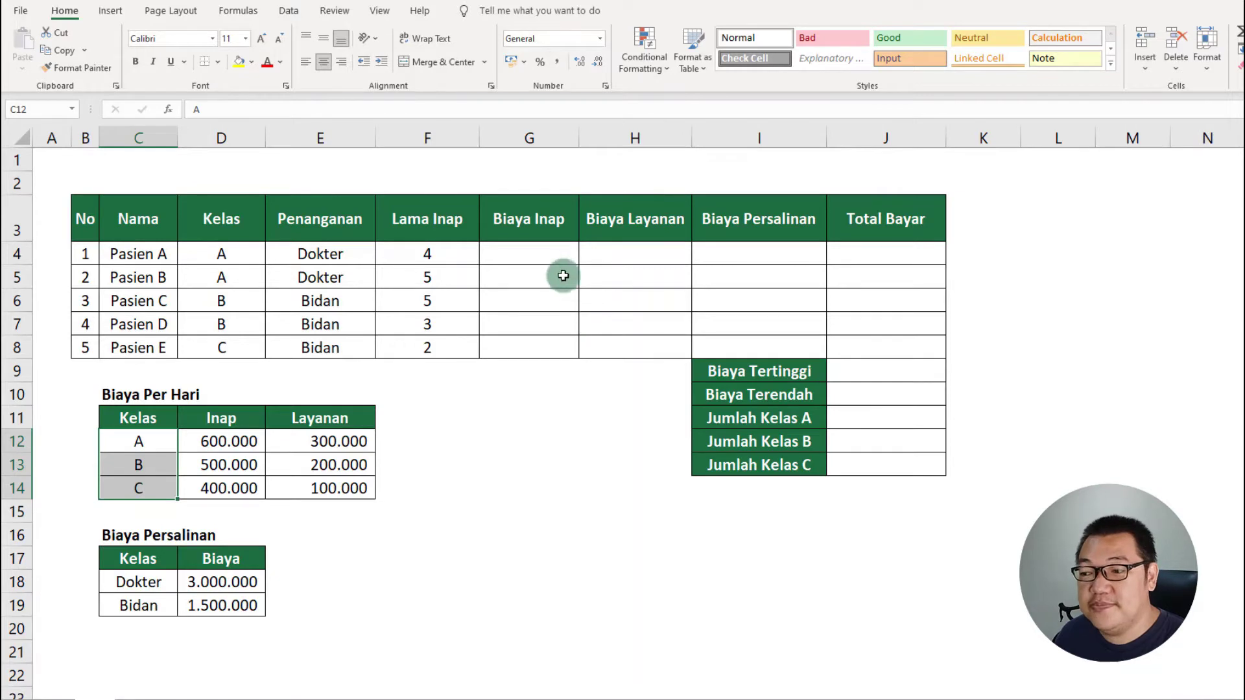
{"action": "left_click", "coordinate": [545, 254]}
{"action": "left_click_drag", "start_coordinate": [545, 274], "coordinate": [551, 346]}
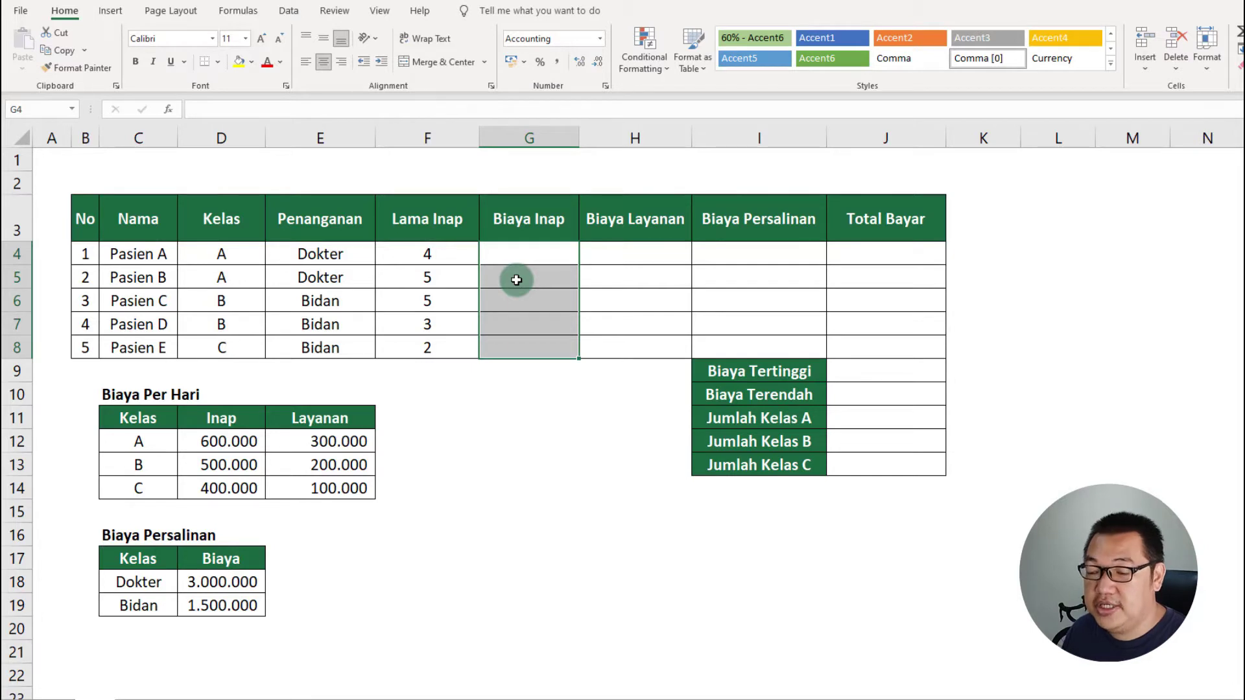
- Enter =VLOOKUP(D4;$C$12:$E$14;2;FALSE) into G4:G8 at once to get each class's daily Inap rate
{"action": "type", "text": "=vlo"}
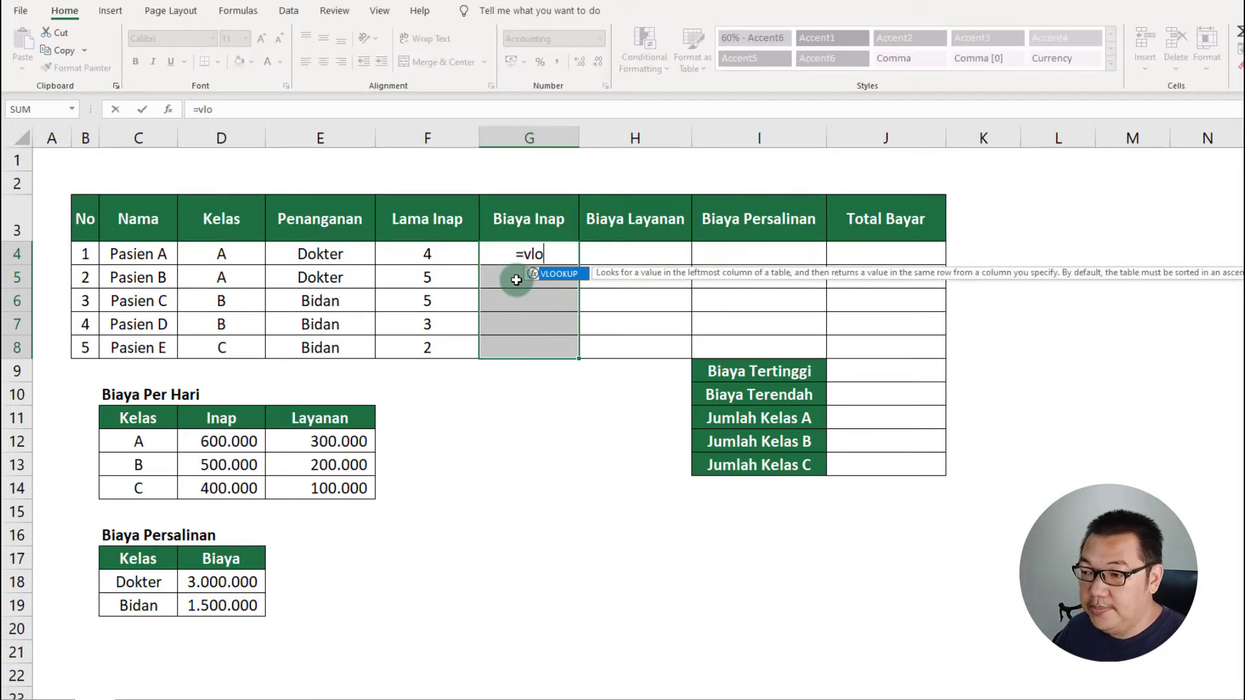
{"action": "key", "text": "Tab"}
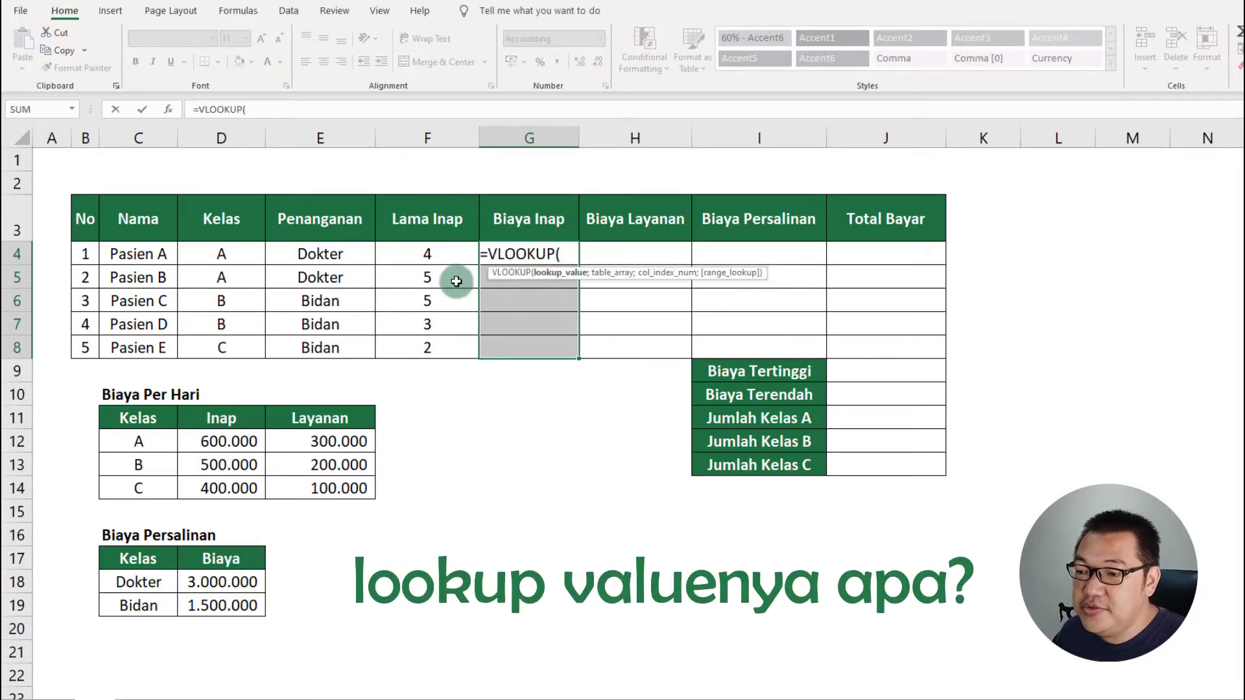
{"action": "left_click", "coordinate": [236, 258]}
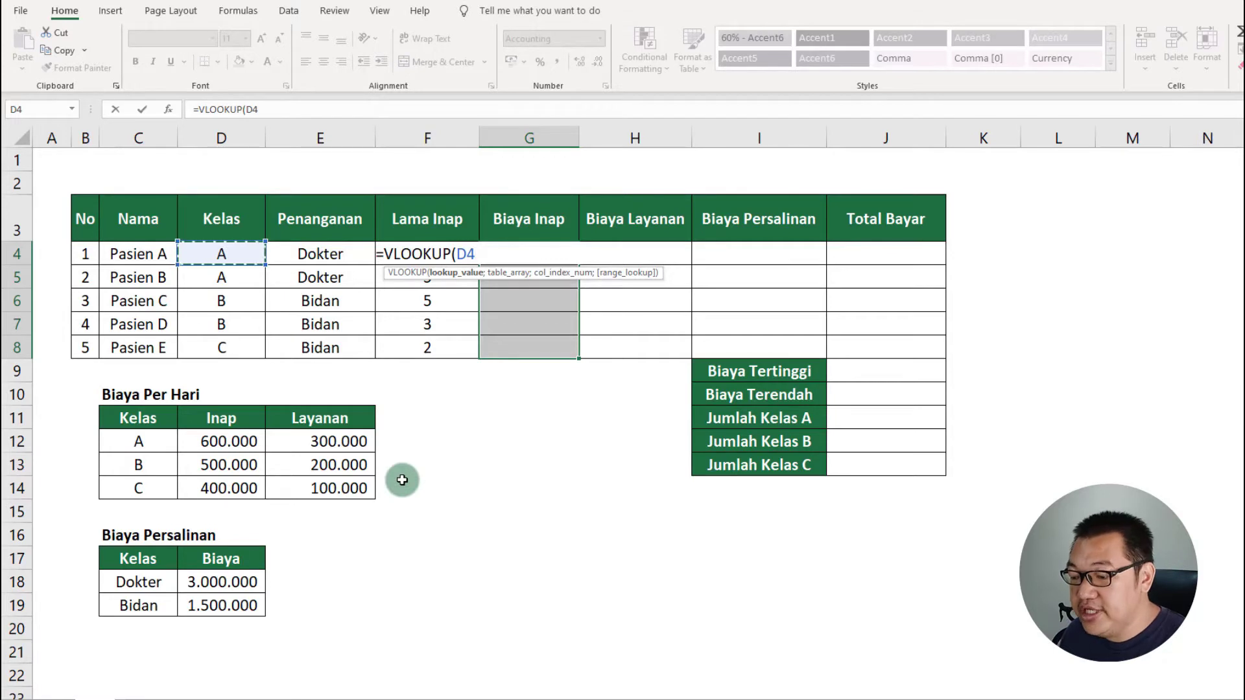
{"action": "type", "text": ";"}
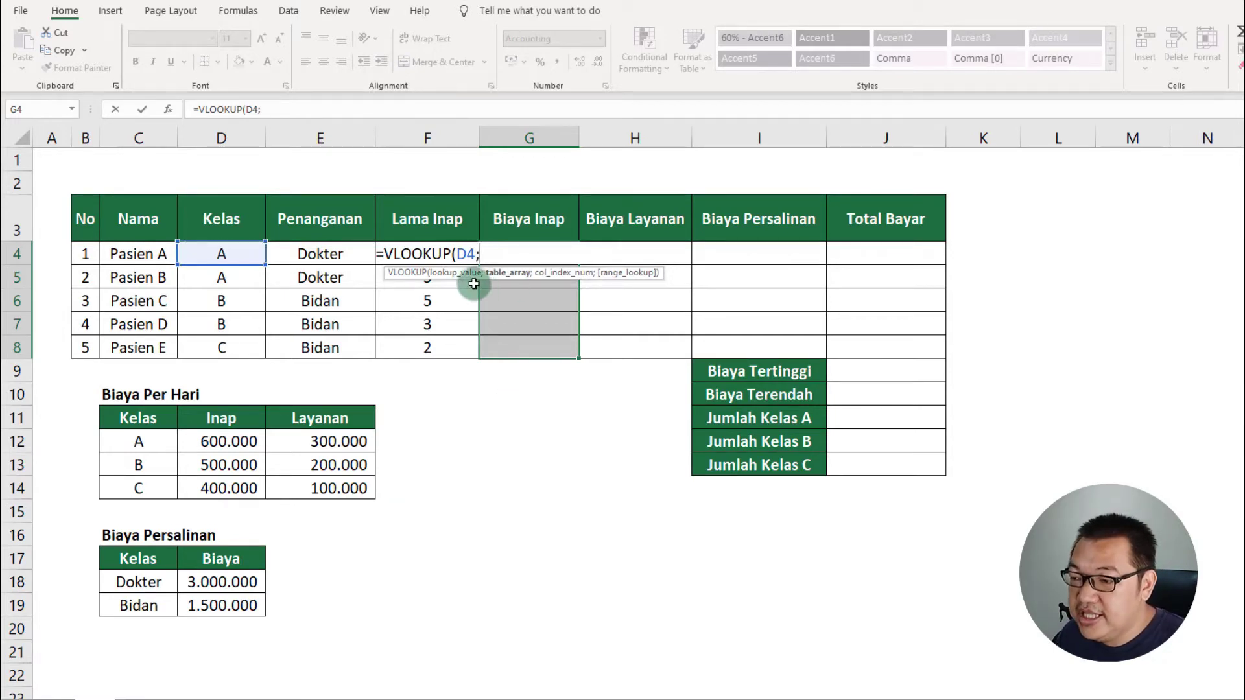
{"action": "left_click", "coordinate": [143, 444]}
{"action": "left_click_drag", "start_coordinate": [143, 443], "coordinate": [287, 484]}
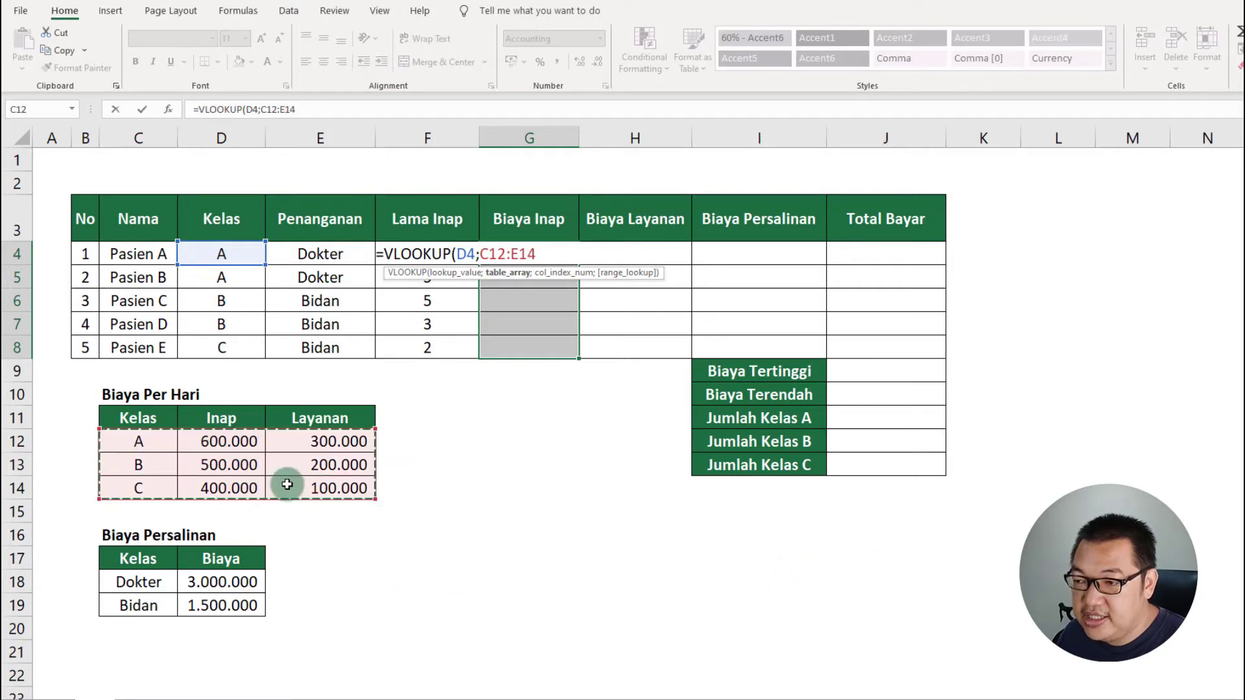
{"action": "key", "text": "F4"}
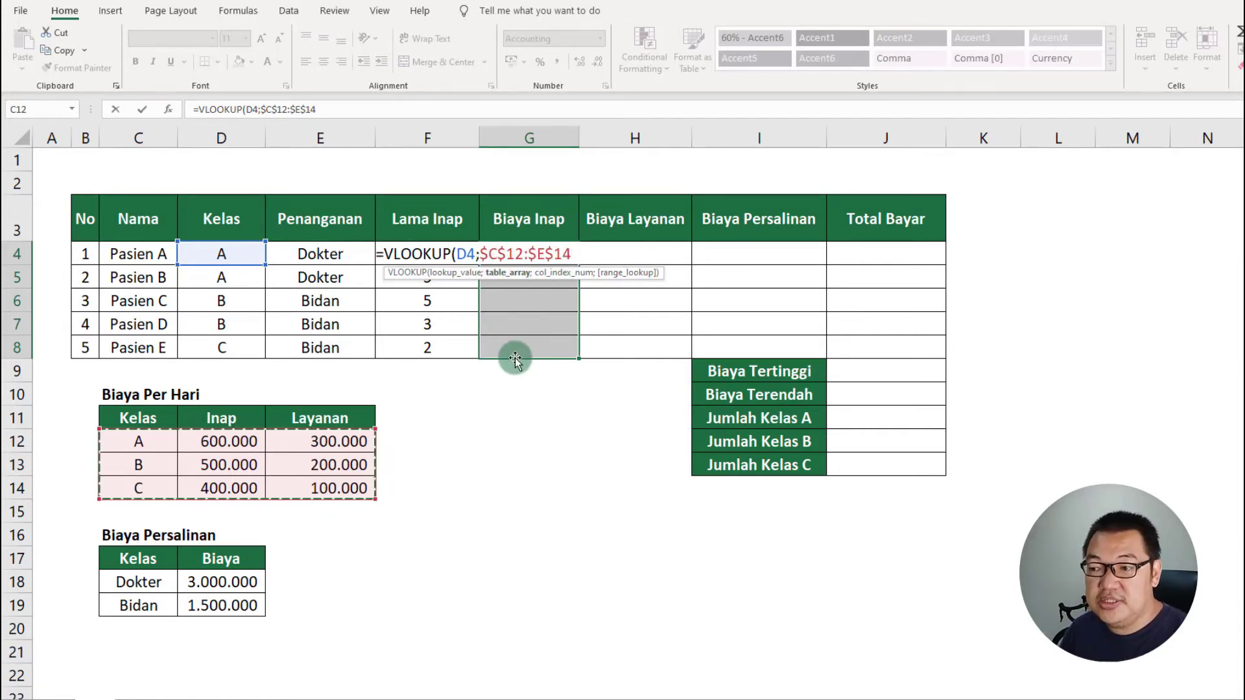
{"action": "type", "text": ";"}
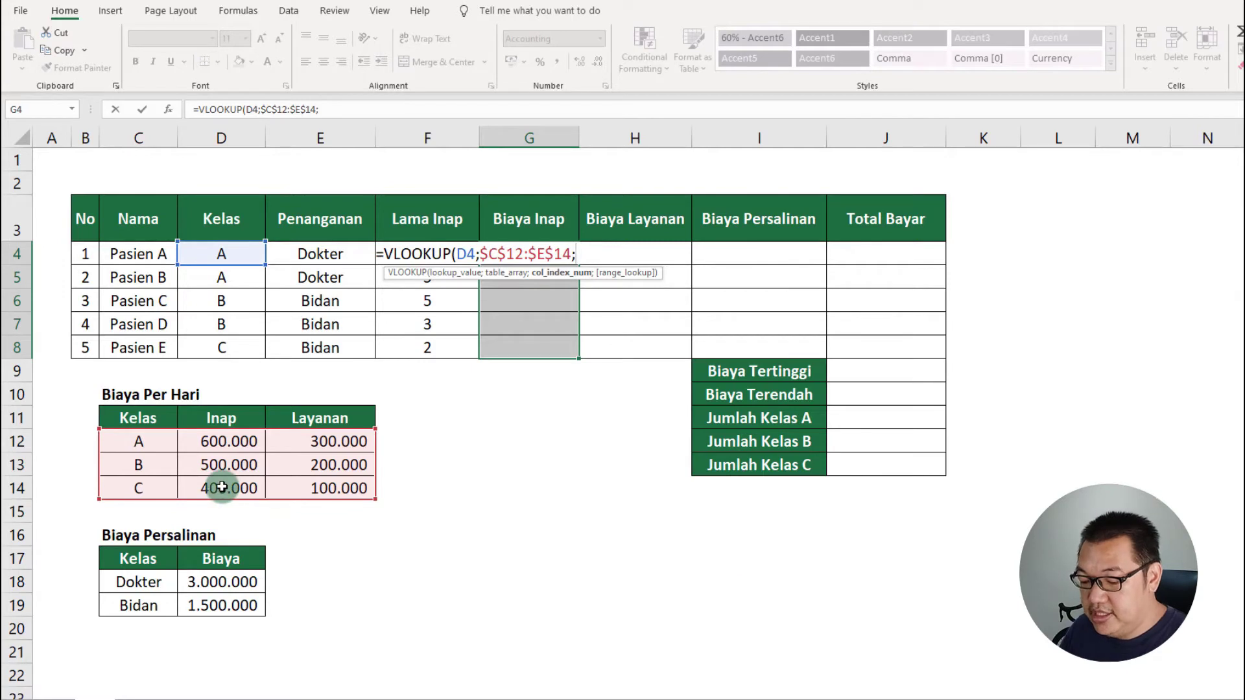
{"action": "type", "text": "2;"}
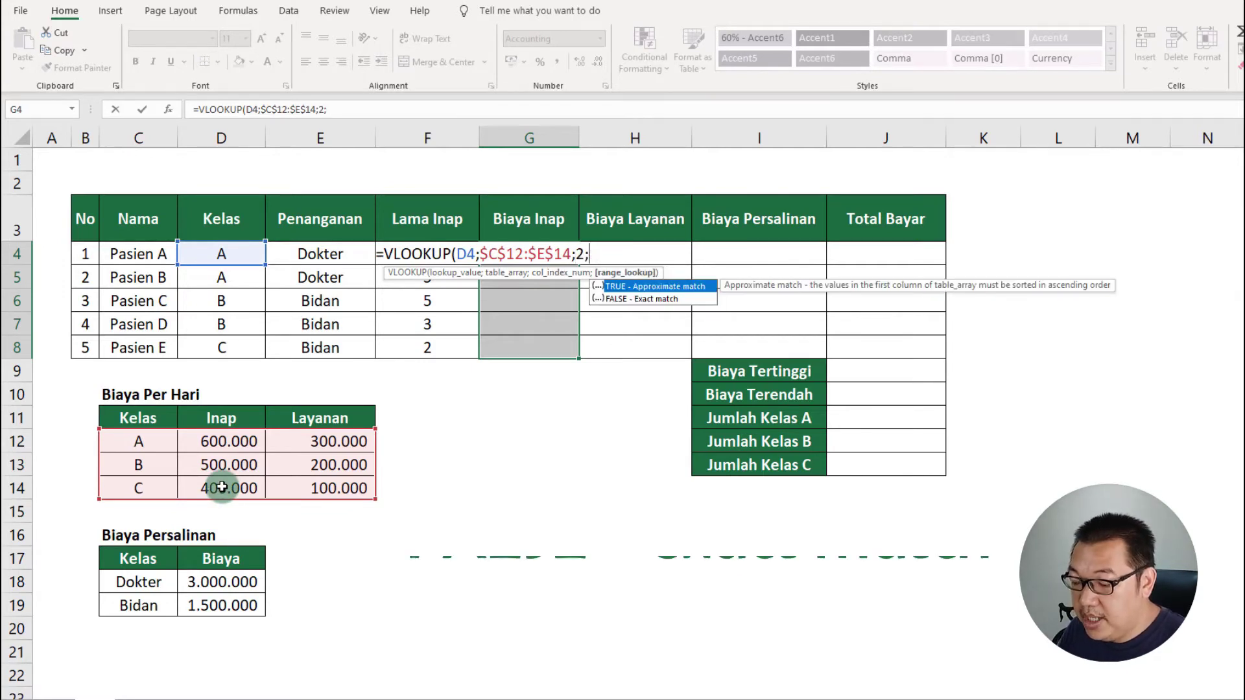
{"action": "type", "text": "false)"}
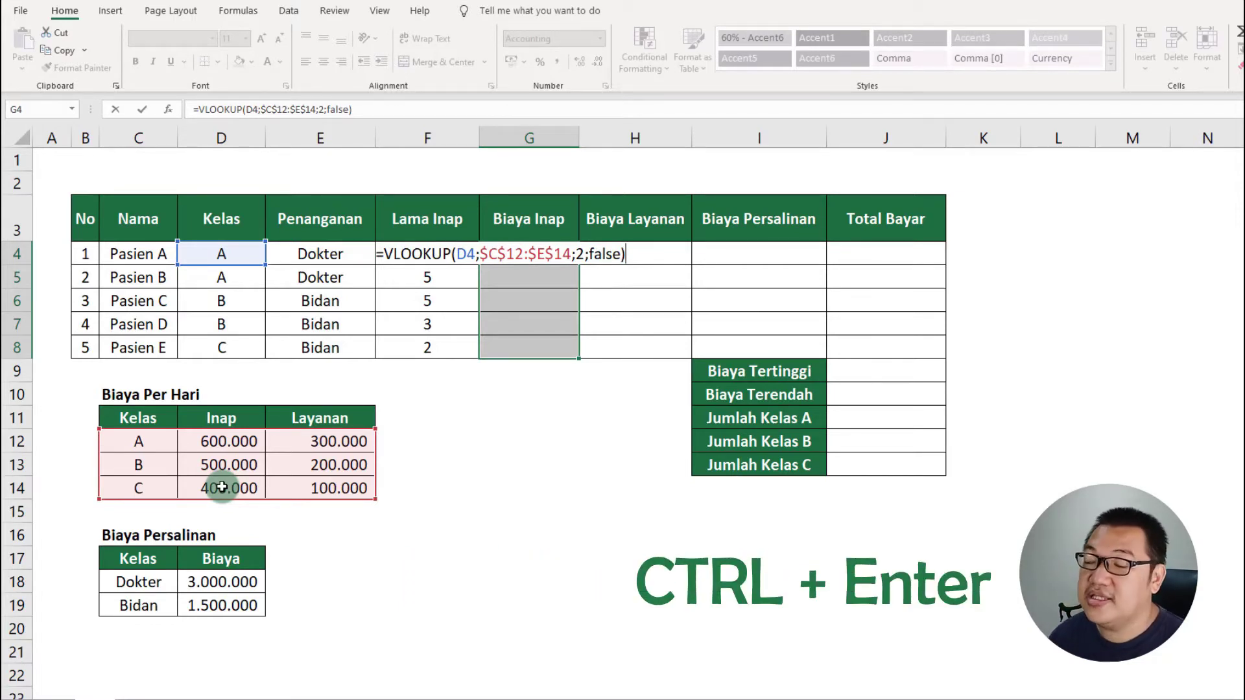
{"action": "key", "text": "ctrl+Return"}
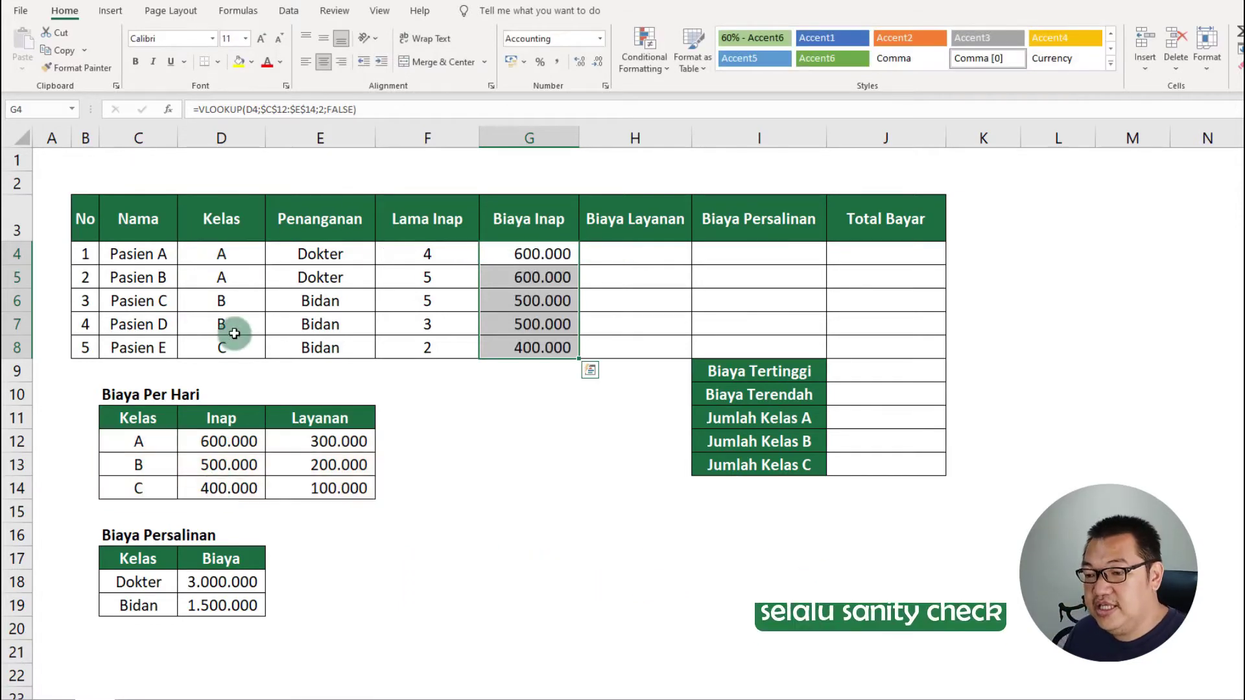
- Check patients A and E's rows against their Biaya Inap results
{"action": "left_click", "coordinate": [222, 347]}
{"action": "left_click_drag", "start_coordinate": [166, 347], "coordinate": [509, 347]}
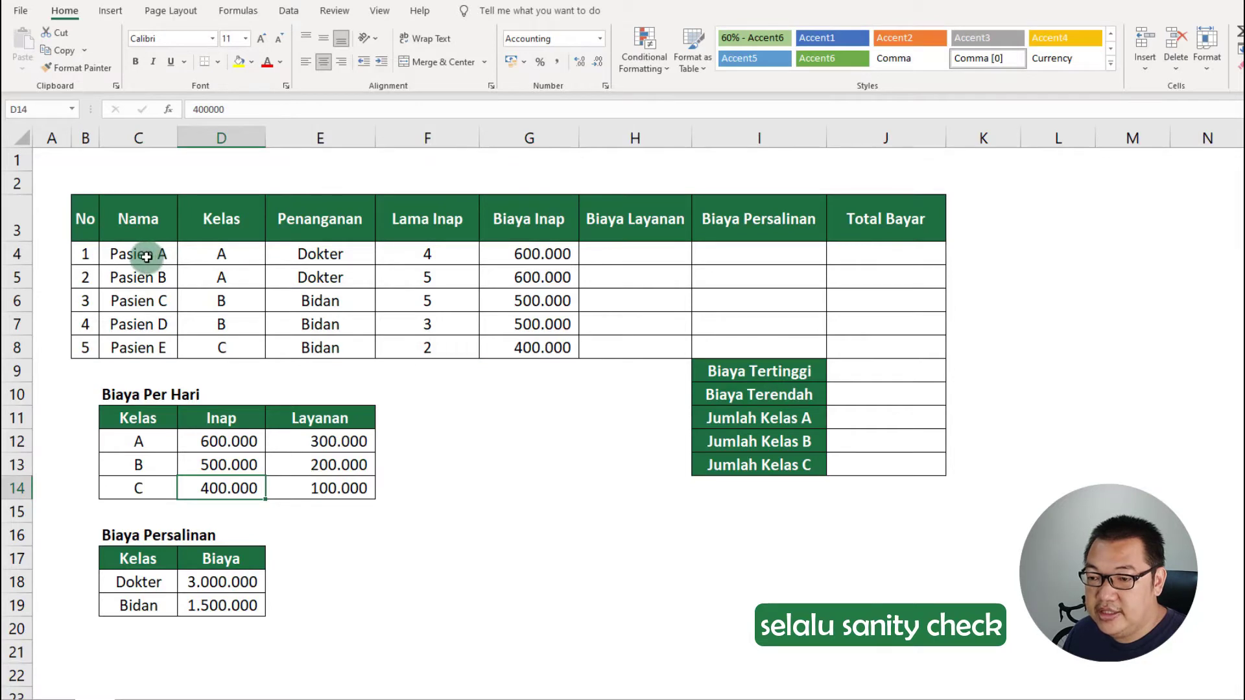
{"action": "mouse_move", "coordinate": [146, 254]}
{"action": "left_mouse_down"}
{"action": "mouse_move", "coordinate": [516, 255]}
{"action": "mouse_move", "coordinate": [543, 350]}
{"action": "left_mouse_up"}
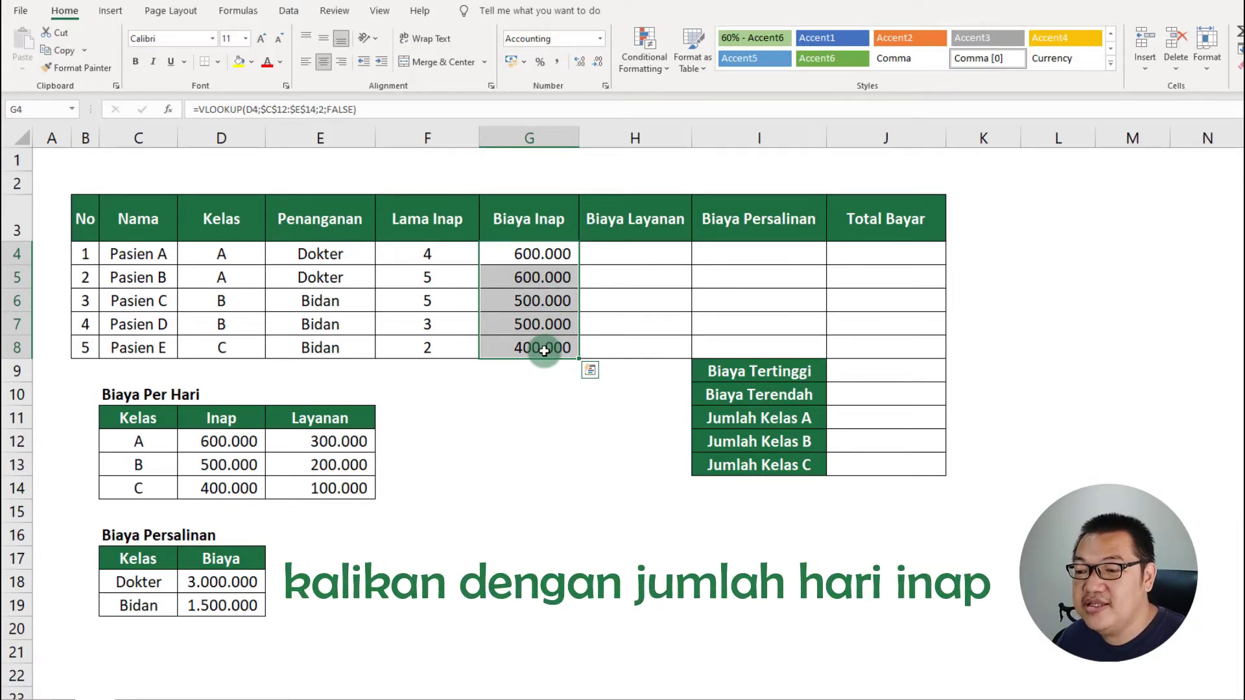
{"action": "left_click", "coordinate": [556, 252]}
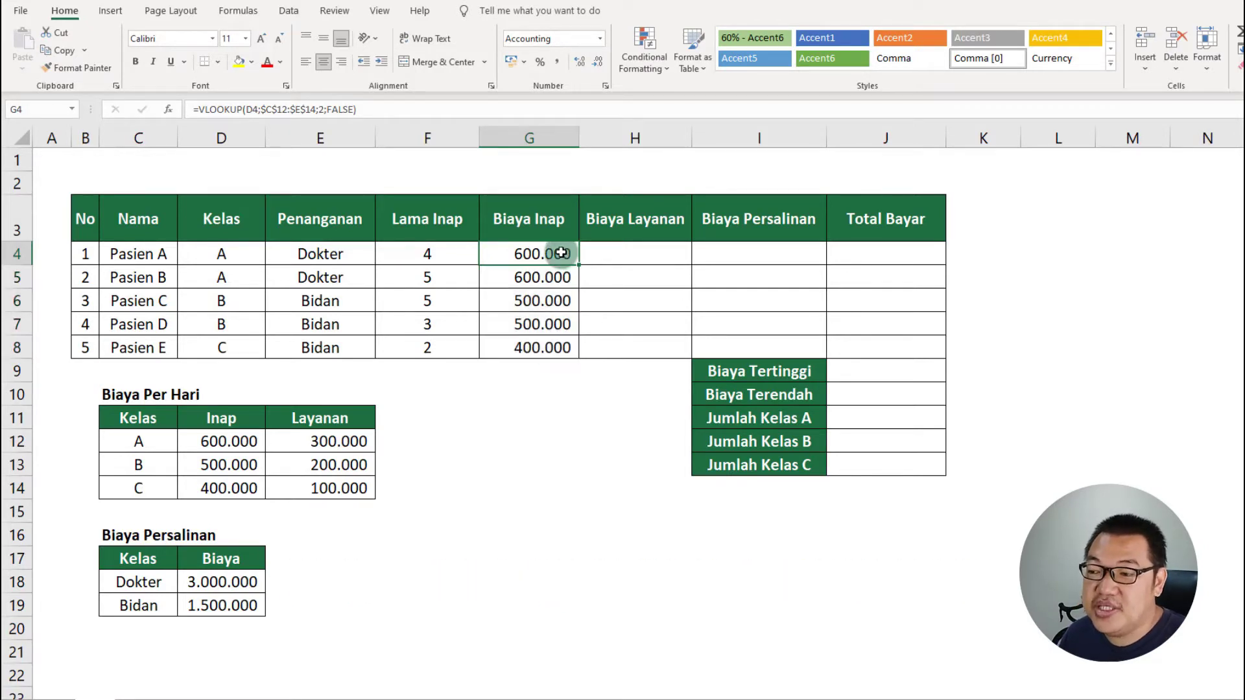
- Append *F4 to G4's formula and fill it down to G8, multiplying rate by Lama Inap
{"action": "left_click", "coordinate": [361, 109]}
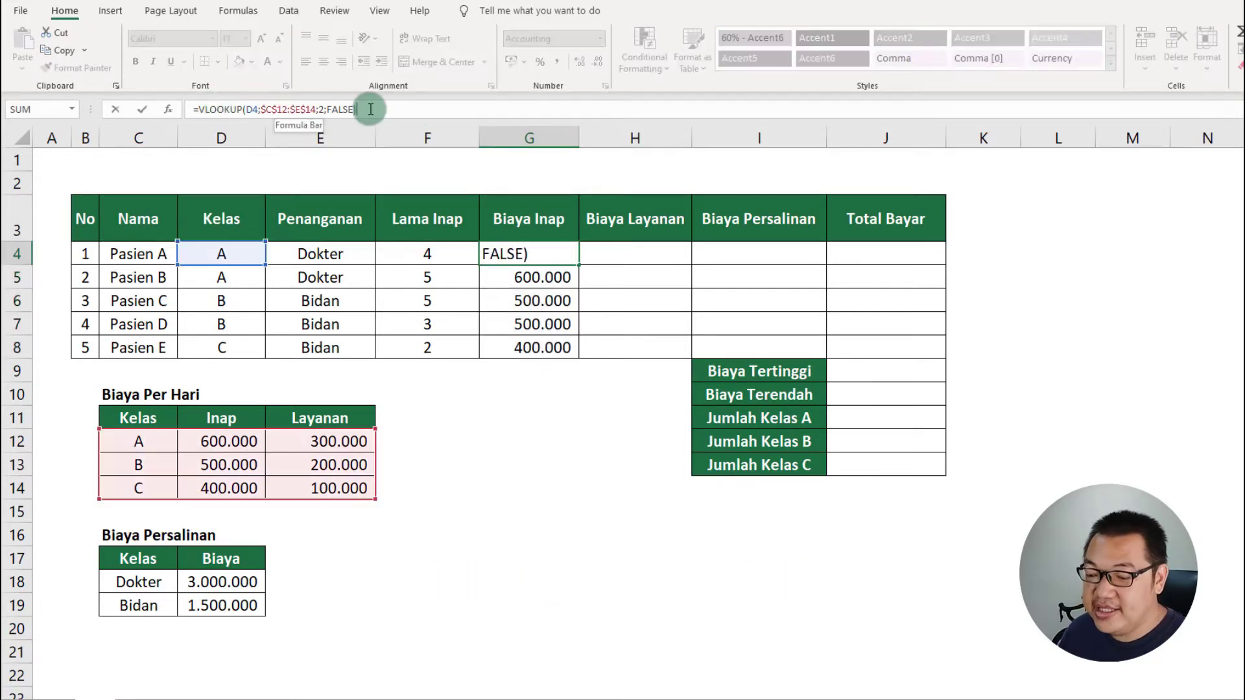
{"action": "type", "text": "*"}
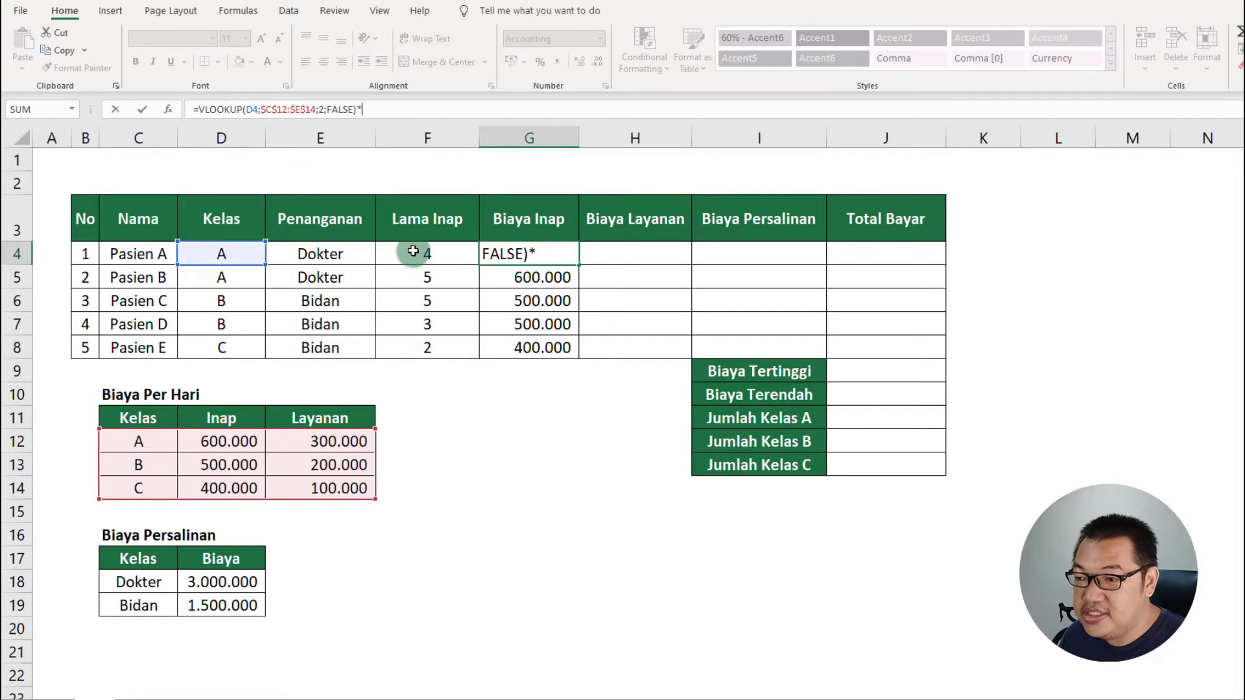
{"action": "left_click", "coordinate": [413, 251]}
{"action": "key", "text": "Return"}
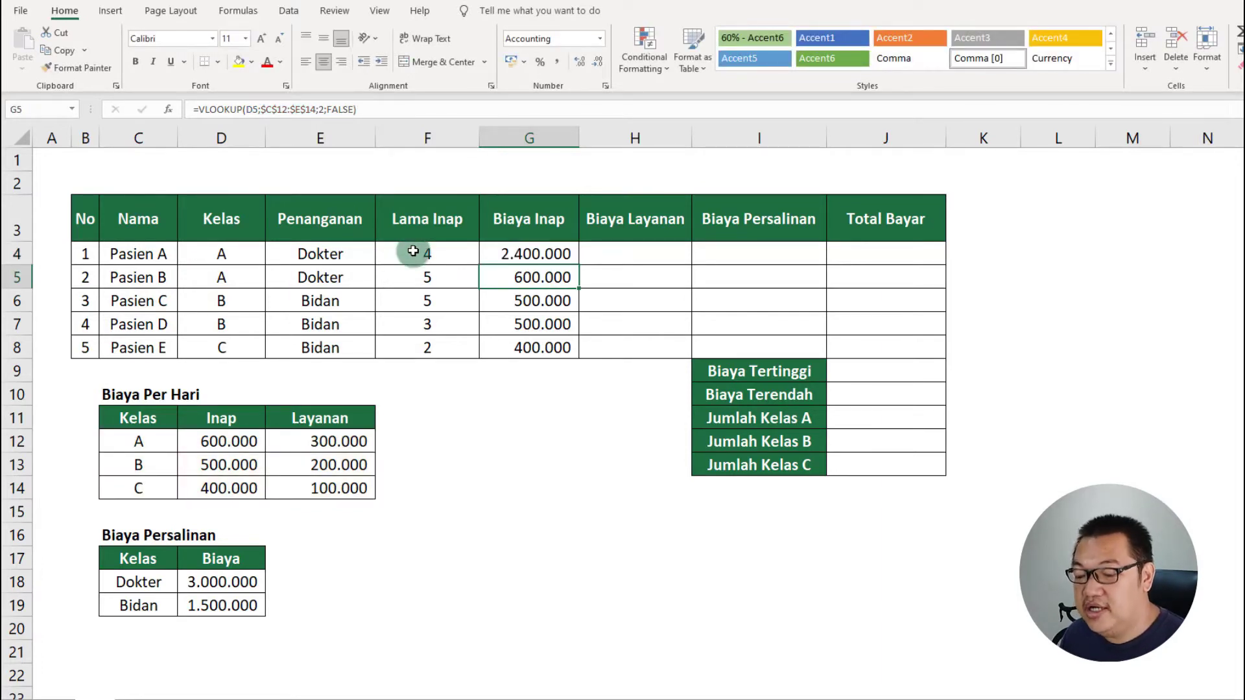
{"action": "key", "text": "Up"}
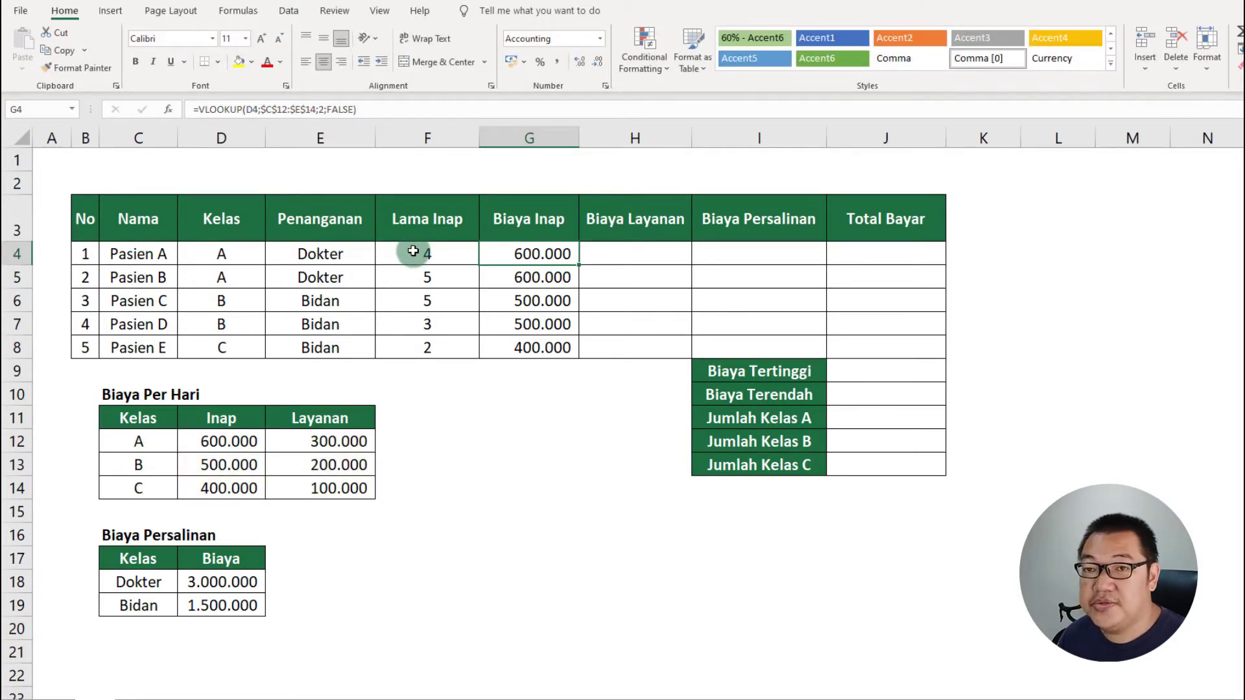
{"action": "left_click", "coordinate": [413, 251]}
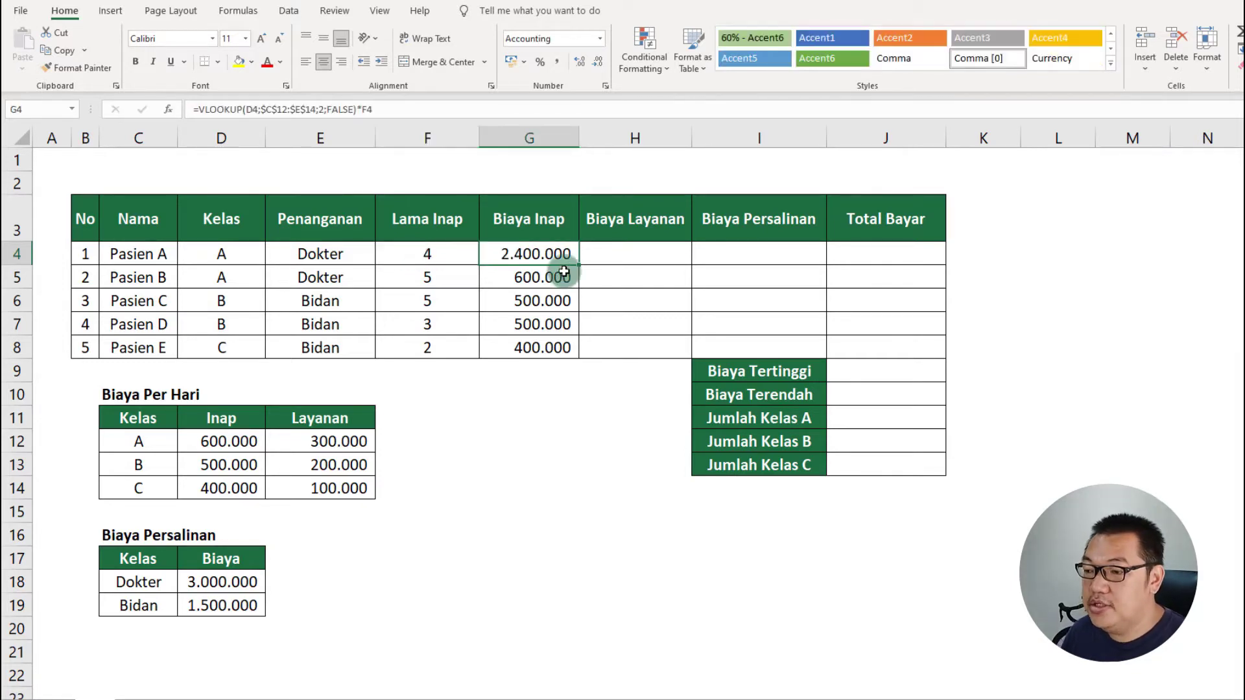
{"action": "double_click", "coordinate": [579, 267]}
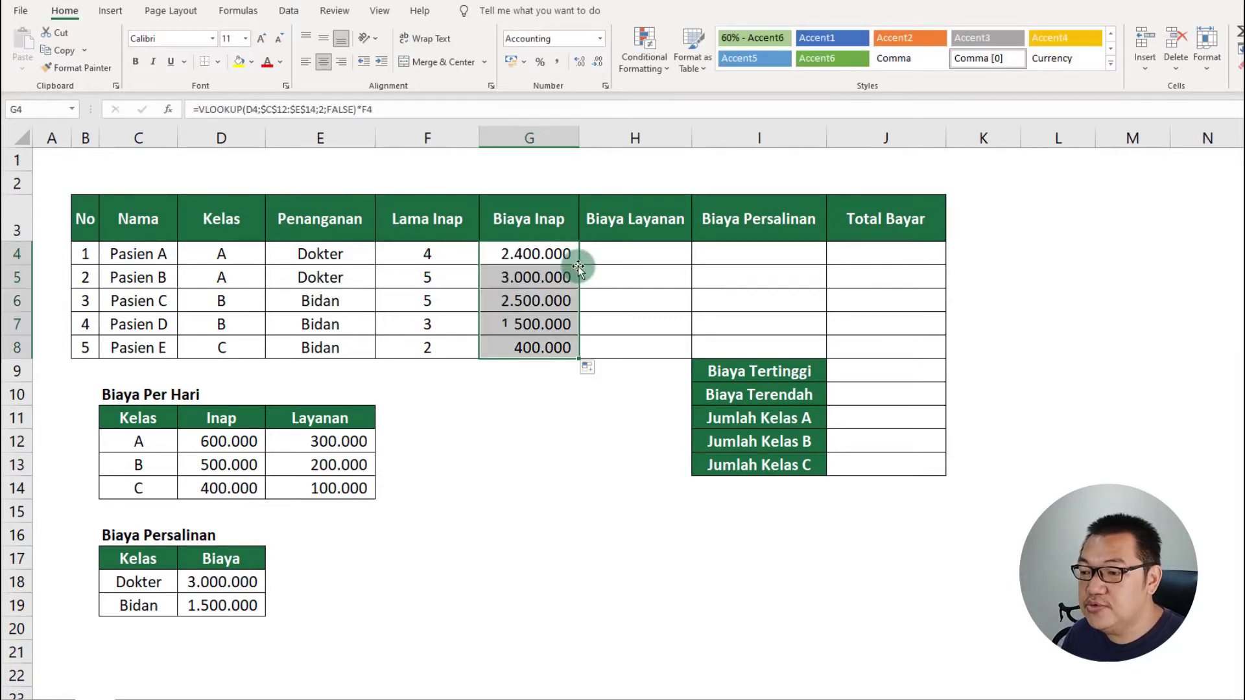
- Enter =VLOOKUP(D4;$C$12:$E$14;3;FALSE) in H4 to get patient A's Layanan rate of 300.000
{"action": "left_click", "coordinate": [632, 255]}
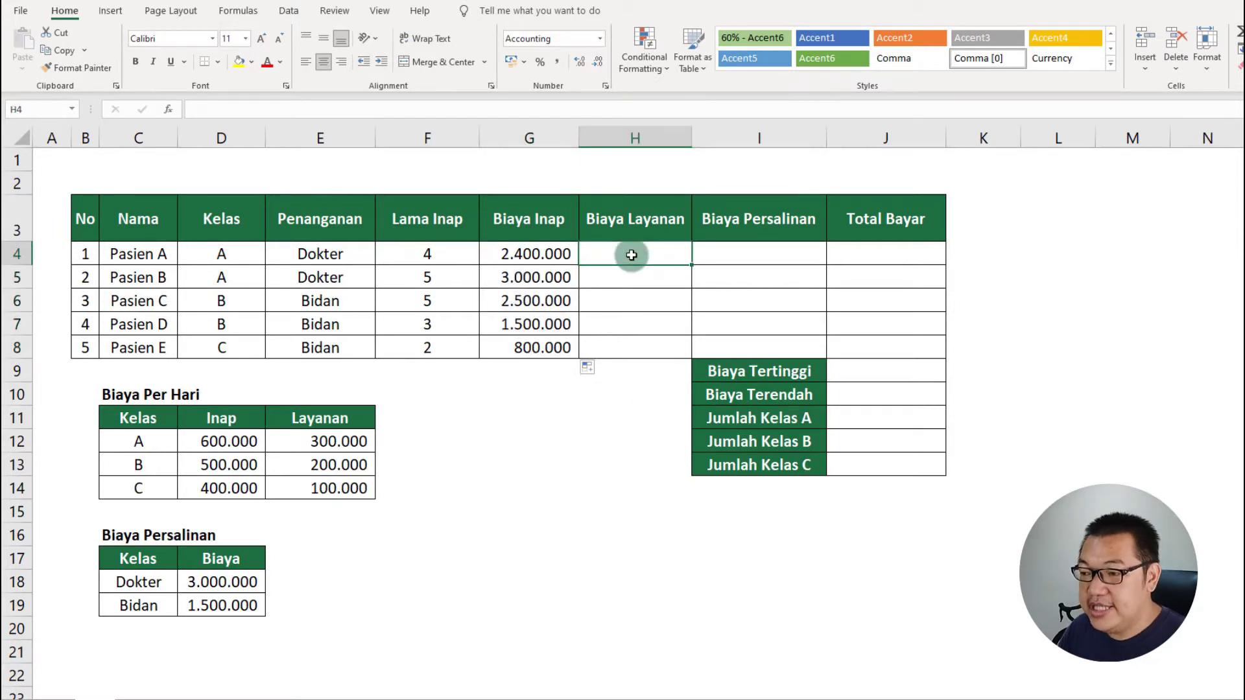
{"action": "type", "text": "=vlo"}
{"action": "key", "text": "Tab"}
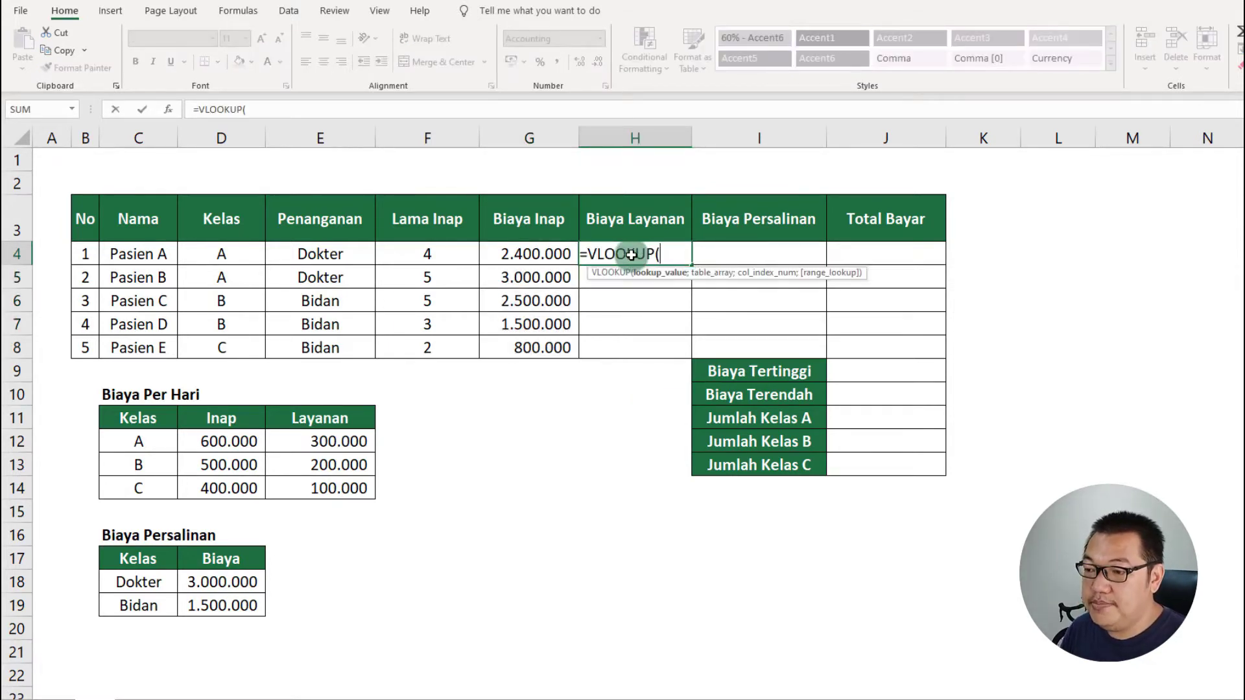
{"action": "key", "text": "Left"}
{"action": "key", "text": "Left"}
{"action": "key", "text": "Left"}
{"action": "key", "text": "Left"}
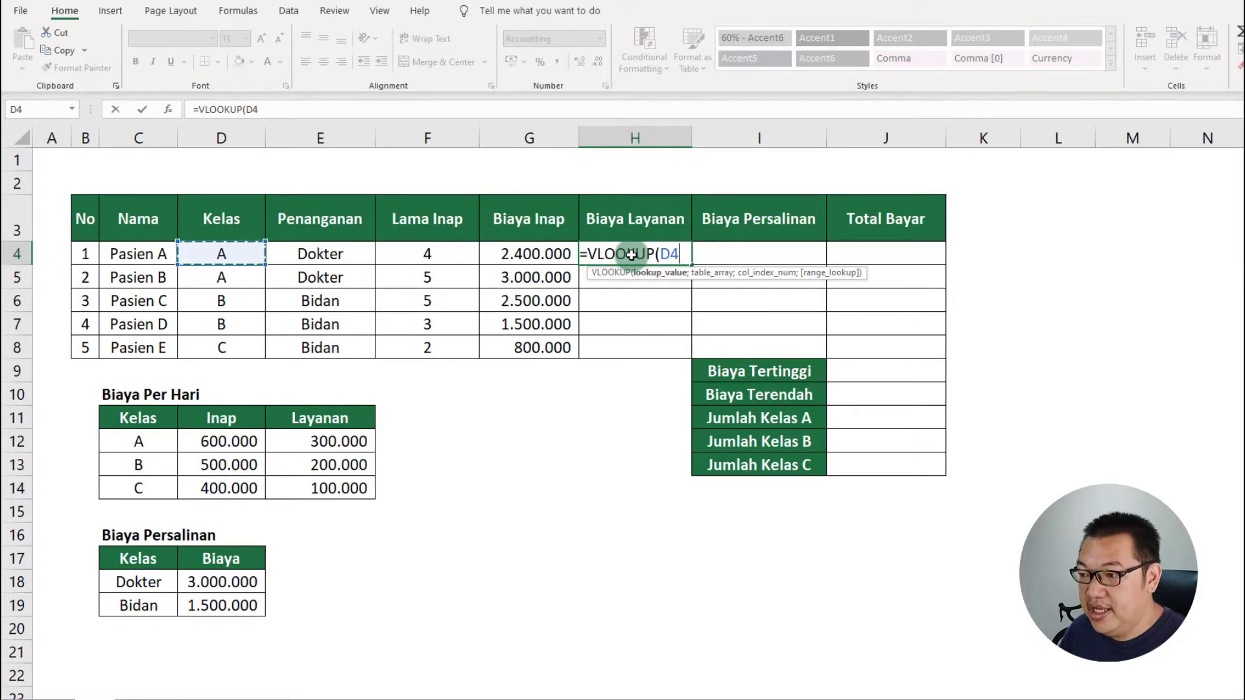
{"action": "type", "text": ";"}
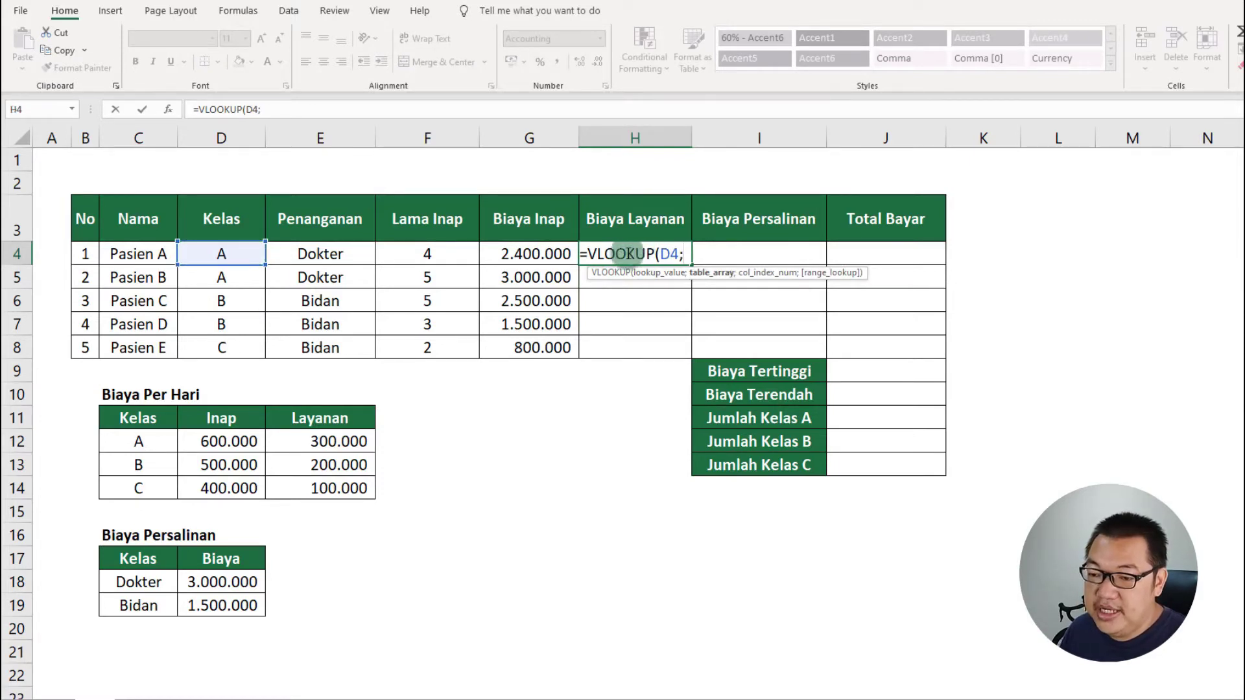
{"action": "left_click", "coordinate": [167, 441]}
{"action": "left_click_drag", "start_coordinate": [203, 441], "coordinate": [309, 481]}
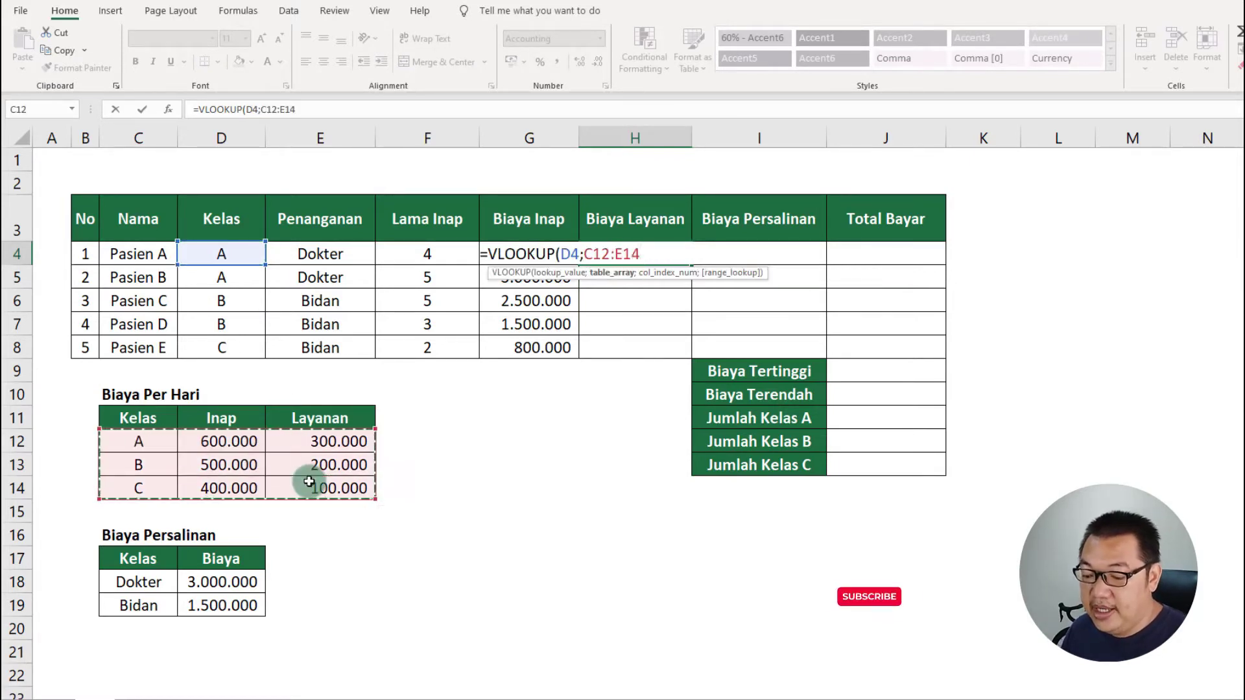
{"action": "key", "text": "F4"}
{"action": "type", "text": "$E$14;"}
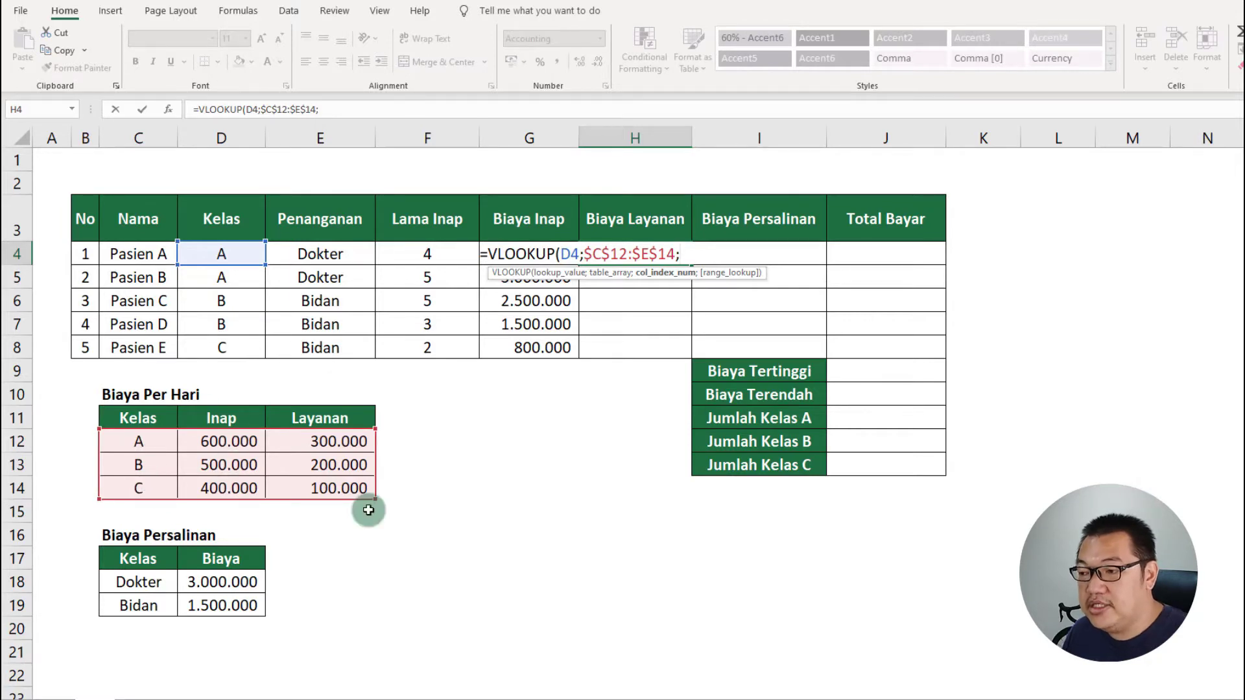
{"action": "type", "text": "3;fa"}
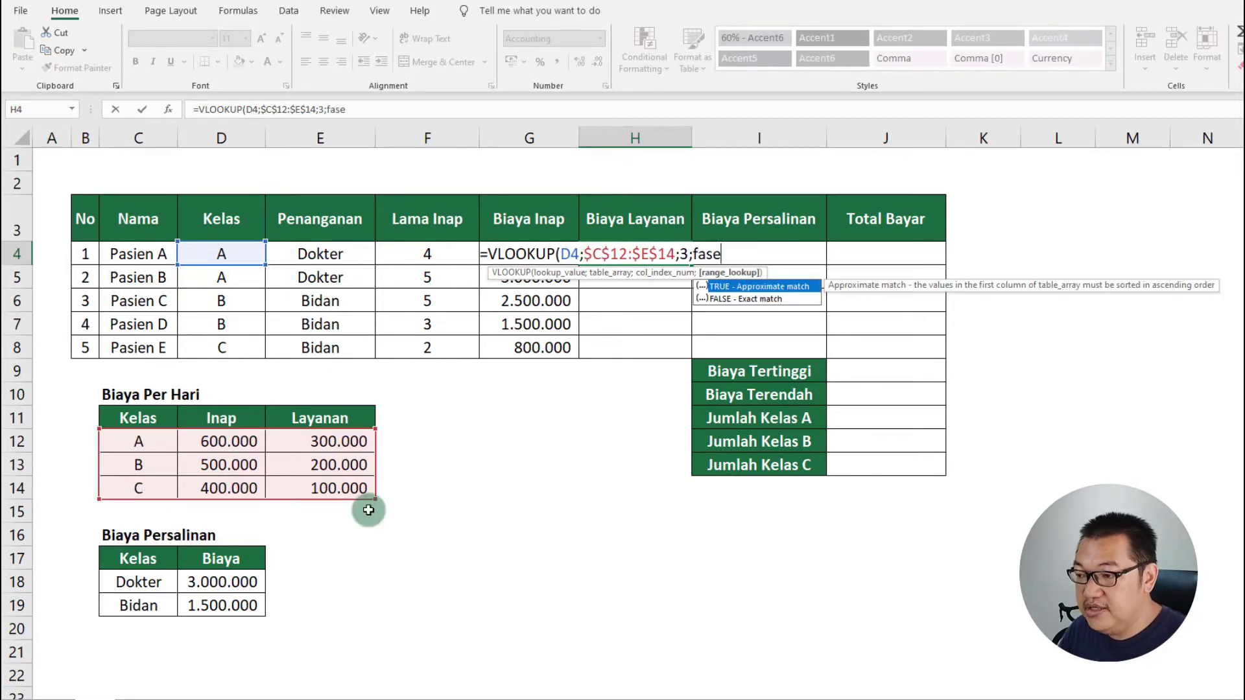
{"action": "type", "text": "le"}
{"action": "key", "text": "BackSpace"}
{"action": "type", "text": "se)"}
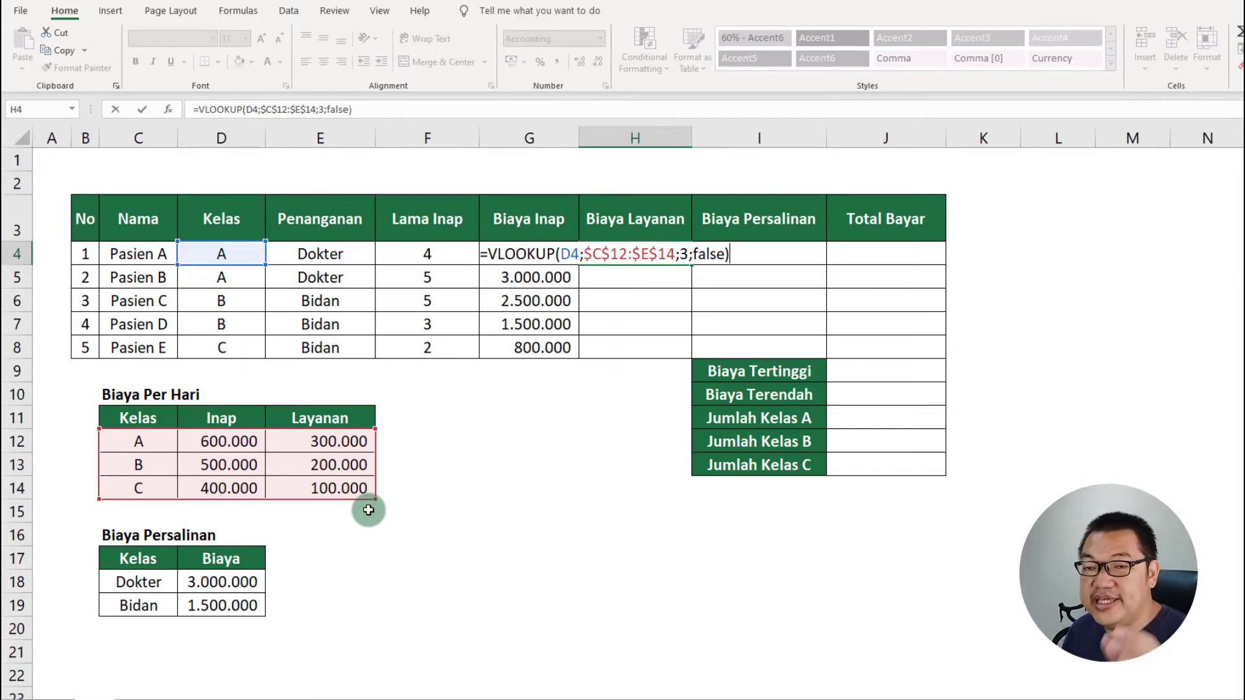
{"action": "key", "text": "ctrl+Return"}
- Fill H4's lookup down to H8 and append *F4 so each Layanan rate multiplies by Lama Inap
{"action": "left_click_drag", "start_coordinate": [695, 266], "coordinate": [690, 353]}
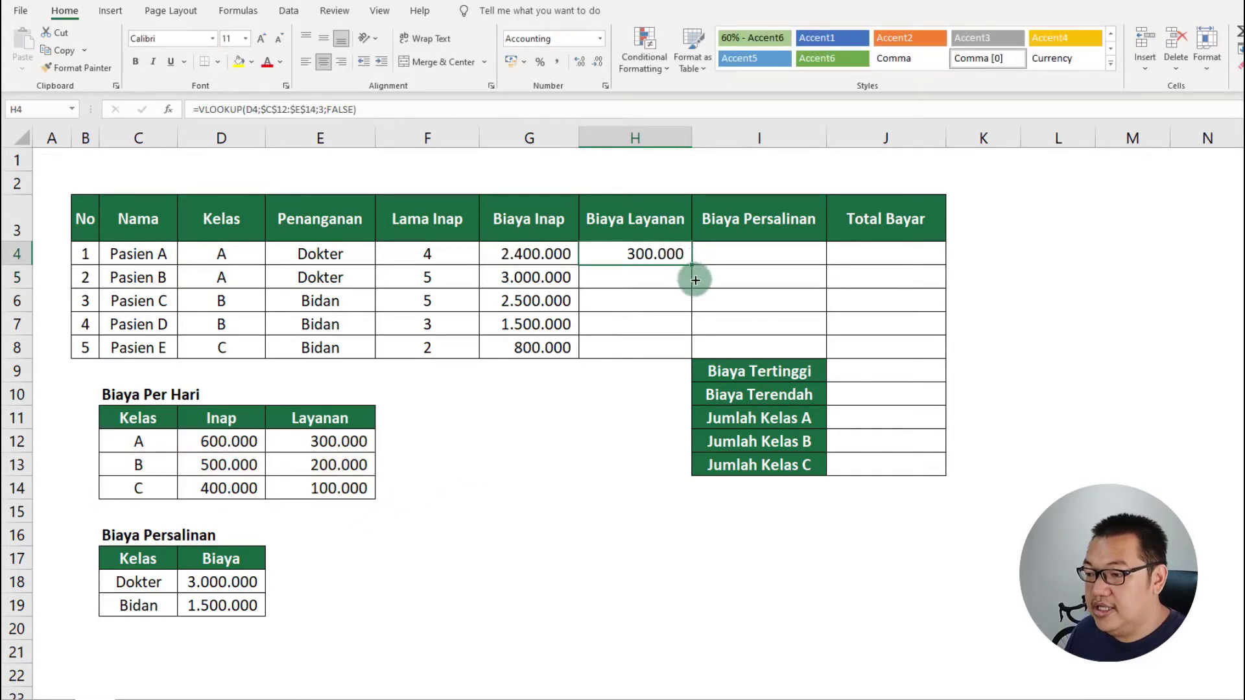
{"action": "left_click", "coordinate": [678, 348], "text": "shift"}
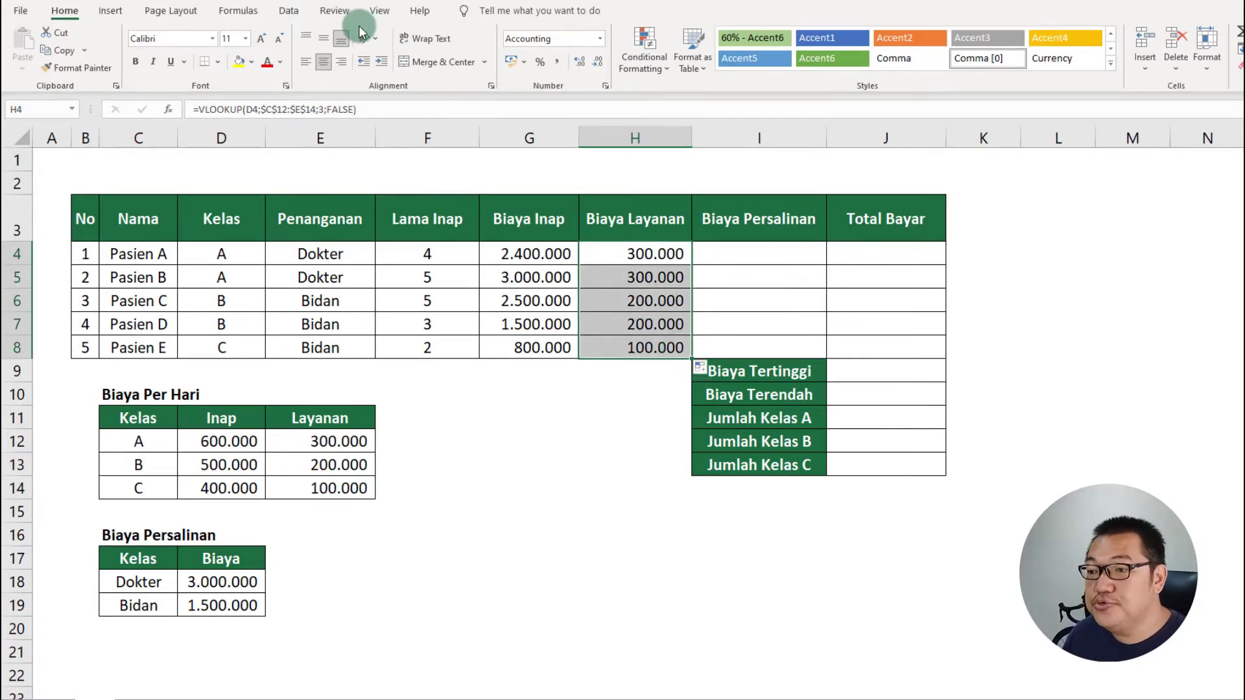
{"action": "left_click", "coordinate": [383, 108]}
{"action": "key", "text": "Escape"}
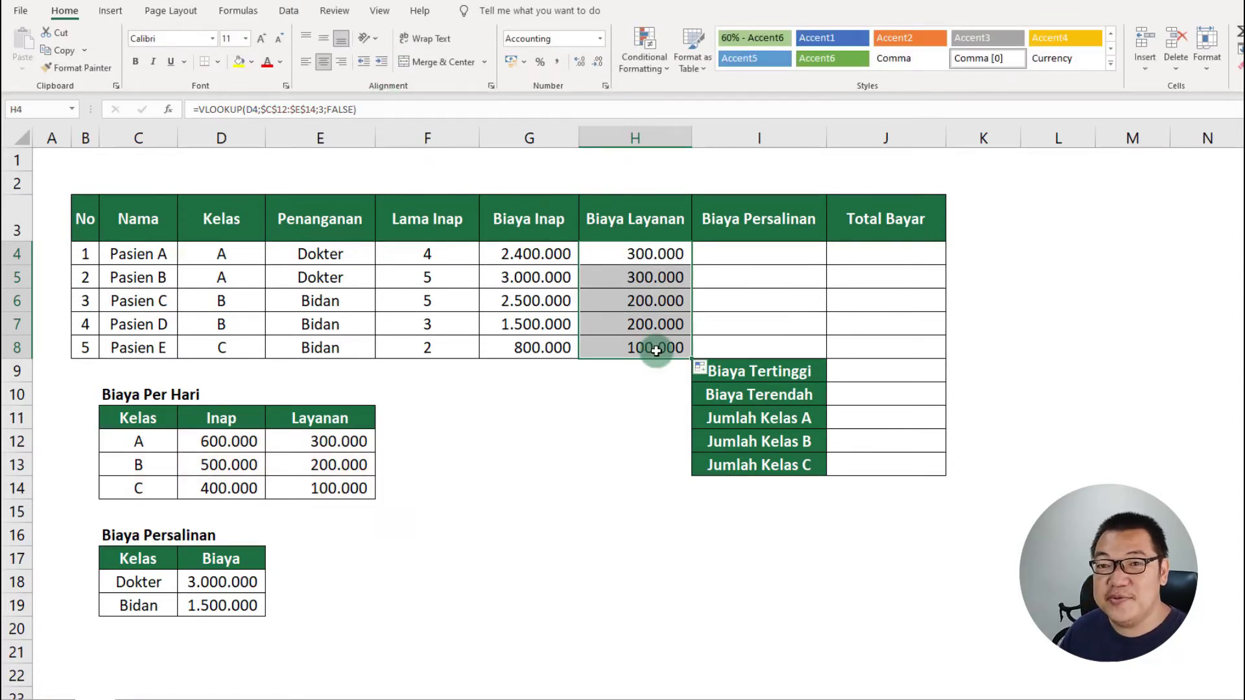
{"action": "left_click", "coordinate": [387, 111]}
{"action": "type", "text": "*"}
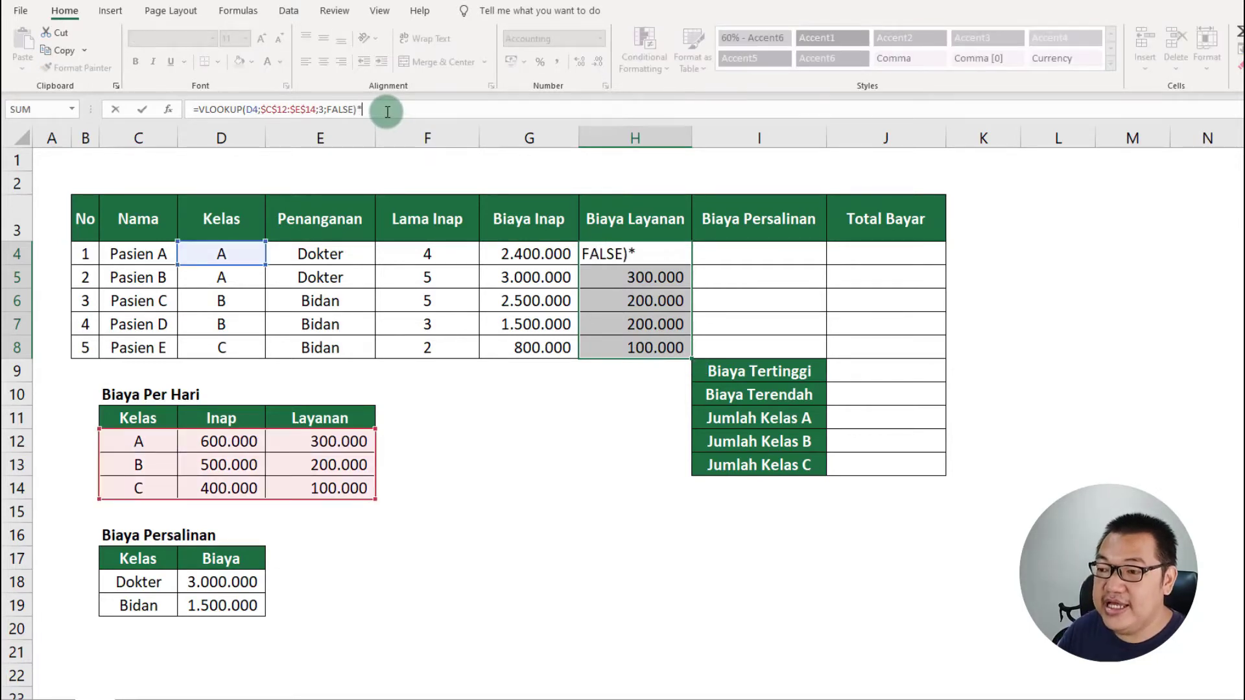
{"action": "left_click", "coordinate": [409, 259]}
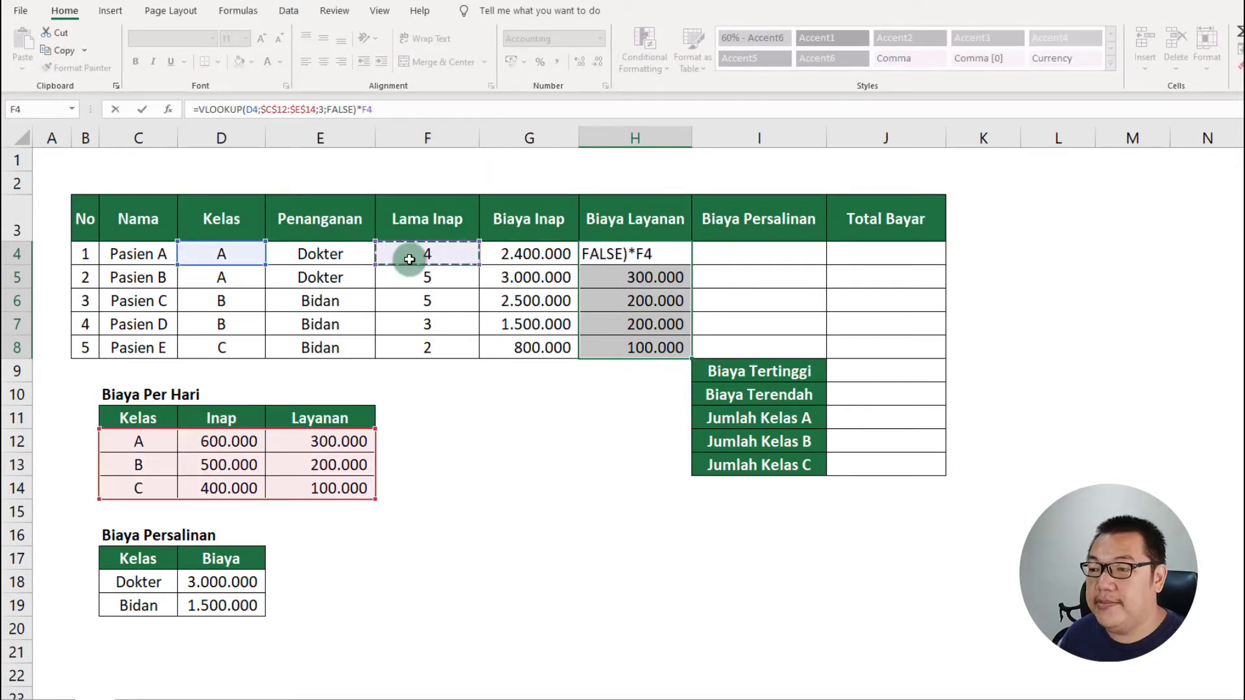
{"action": "key", "text": "ctrl+Return"}
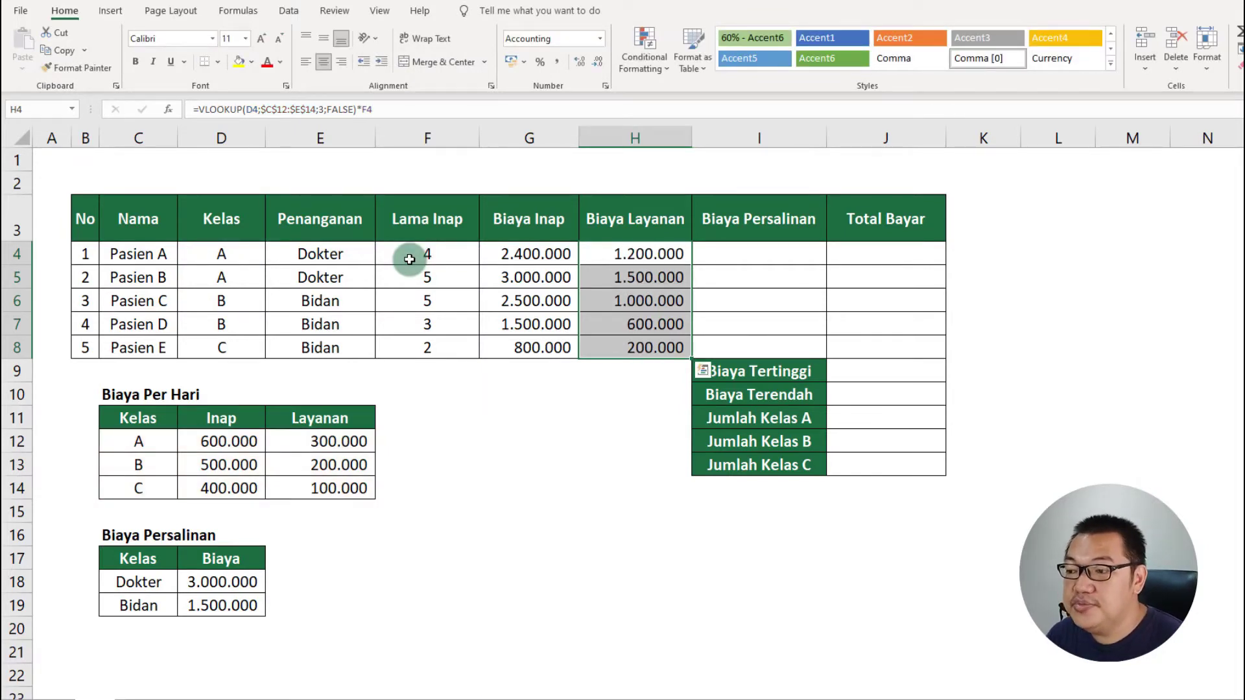
{"action": "left_click", "coordinate": [745, 255]}
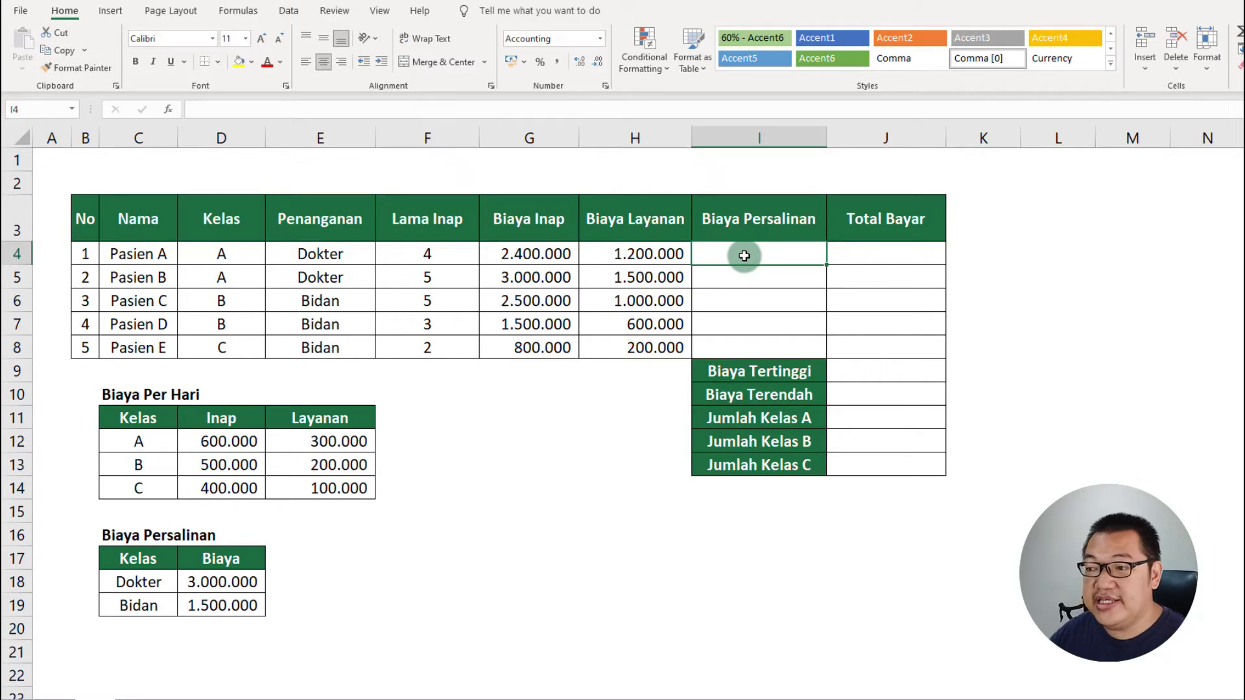
- Enter =VLOOKUP(E4;$C$18:$D$19;2;FALSE) in I4:I8 to look up each Penanganan's delivery cost
{"action": "left_click", "coordinate": [775, 352], "text": "shift"}
{"action": "type", "text": "=vl"}
{"action": "key", "text": "Tab"}
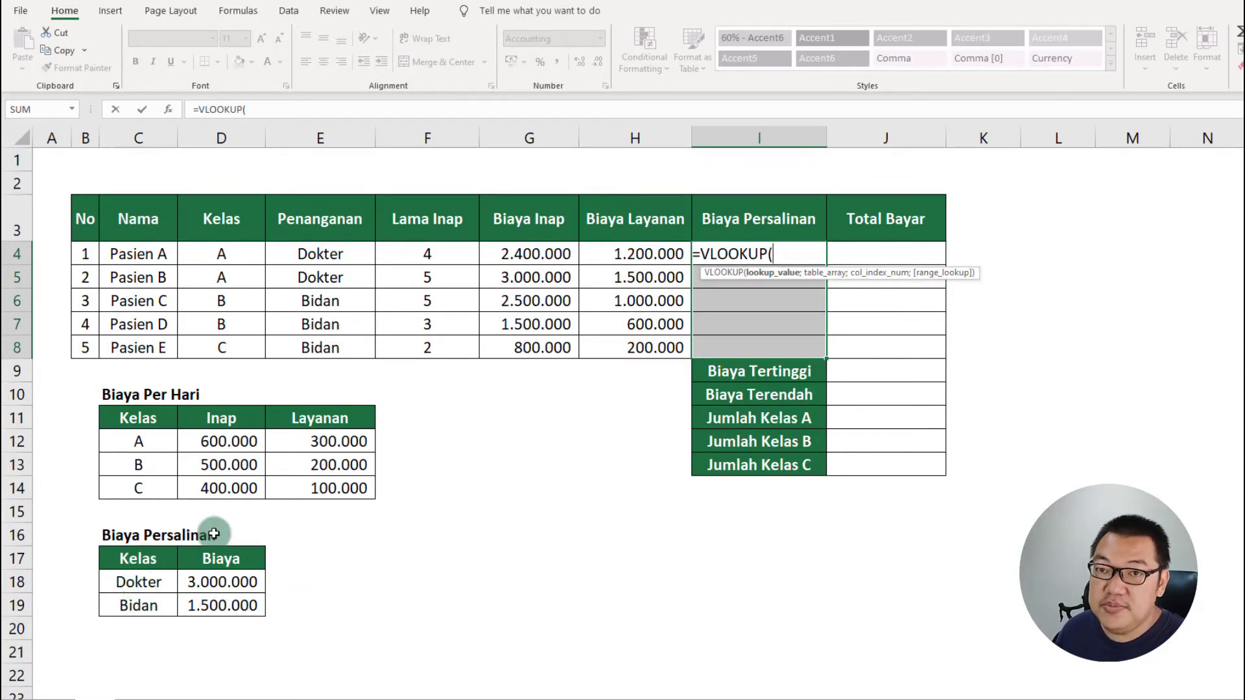
{"action": "left_click", "coordinate": [326, 256]}
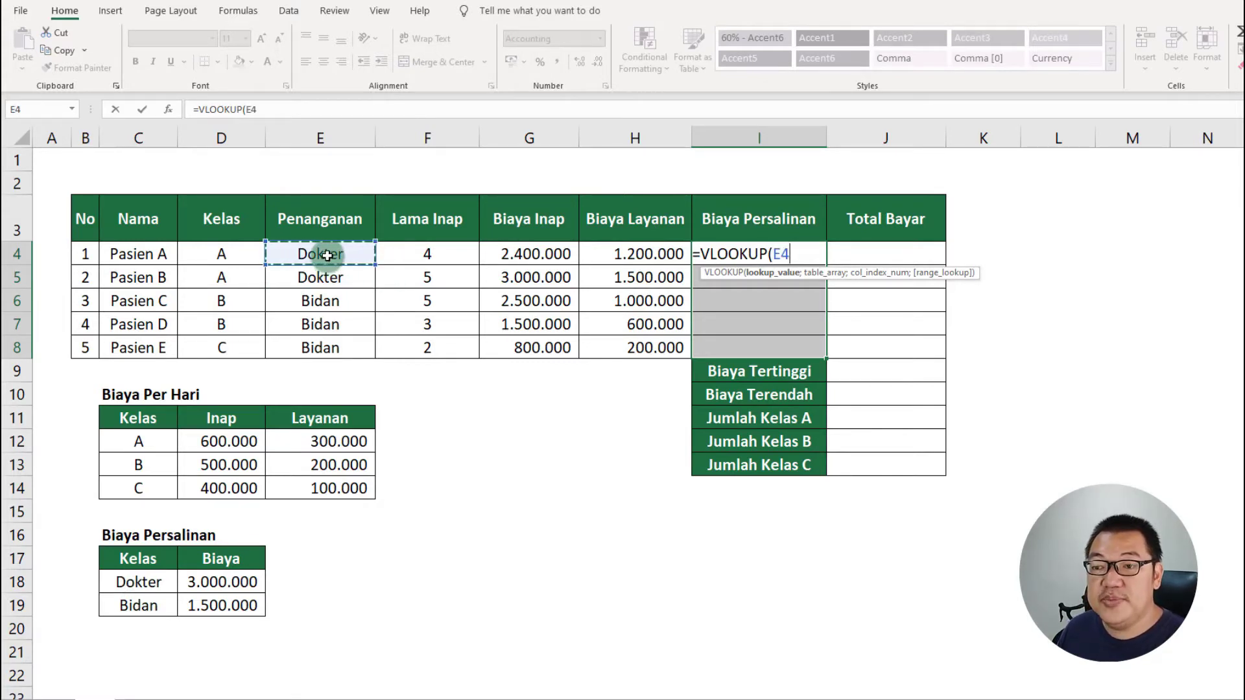
{"action": "type", "text": ";"}
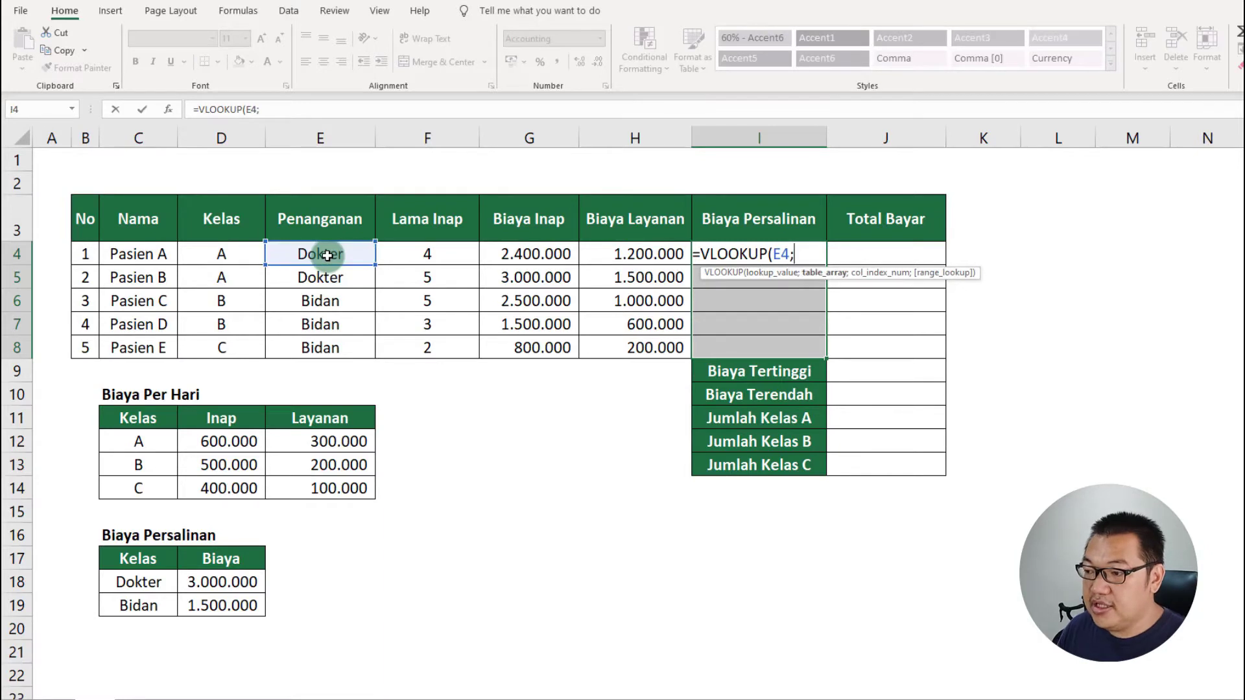
{"action": "left_click_drag", "start_coordinate": [146, 584], "coordinate": [205, 607]}
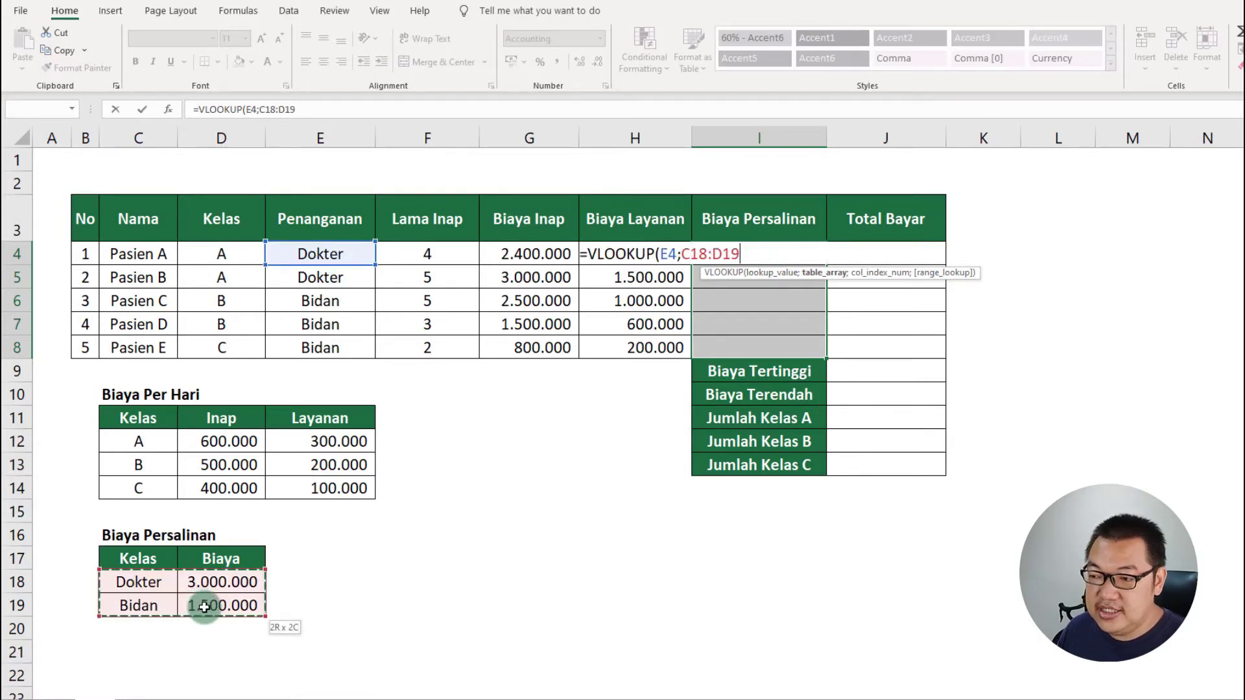
{"action": "key", "text": "F4"}
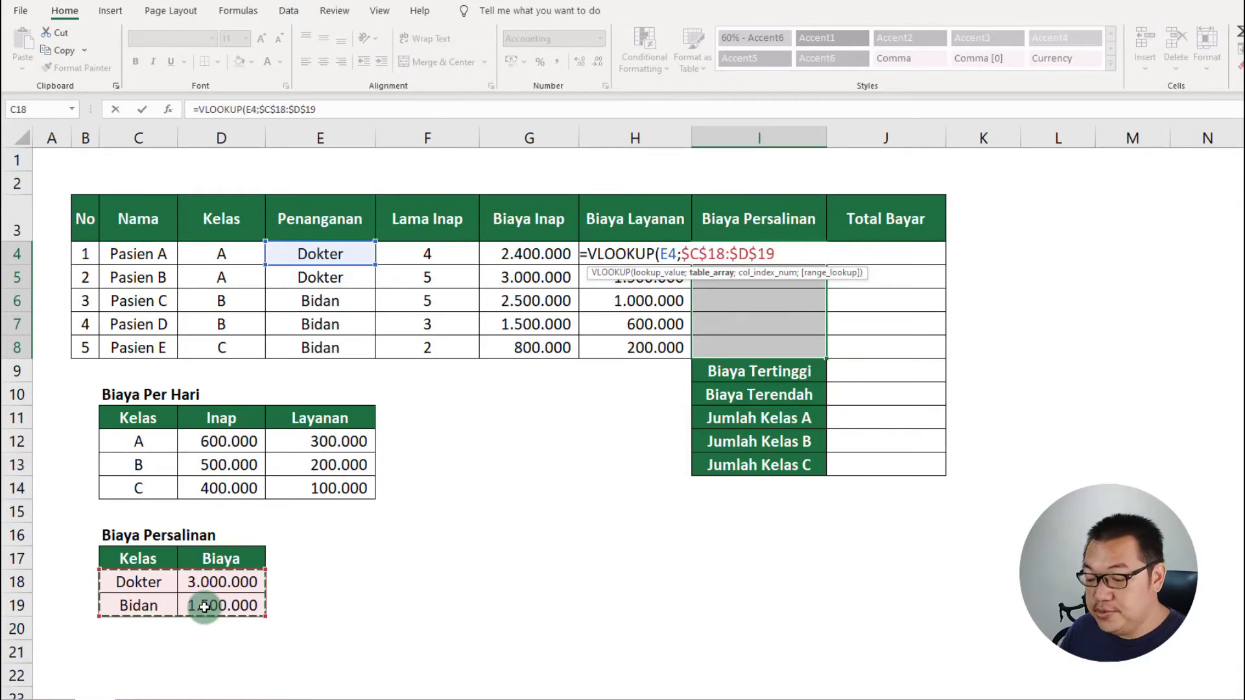
{"action": "type", "text": ";2"}
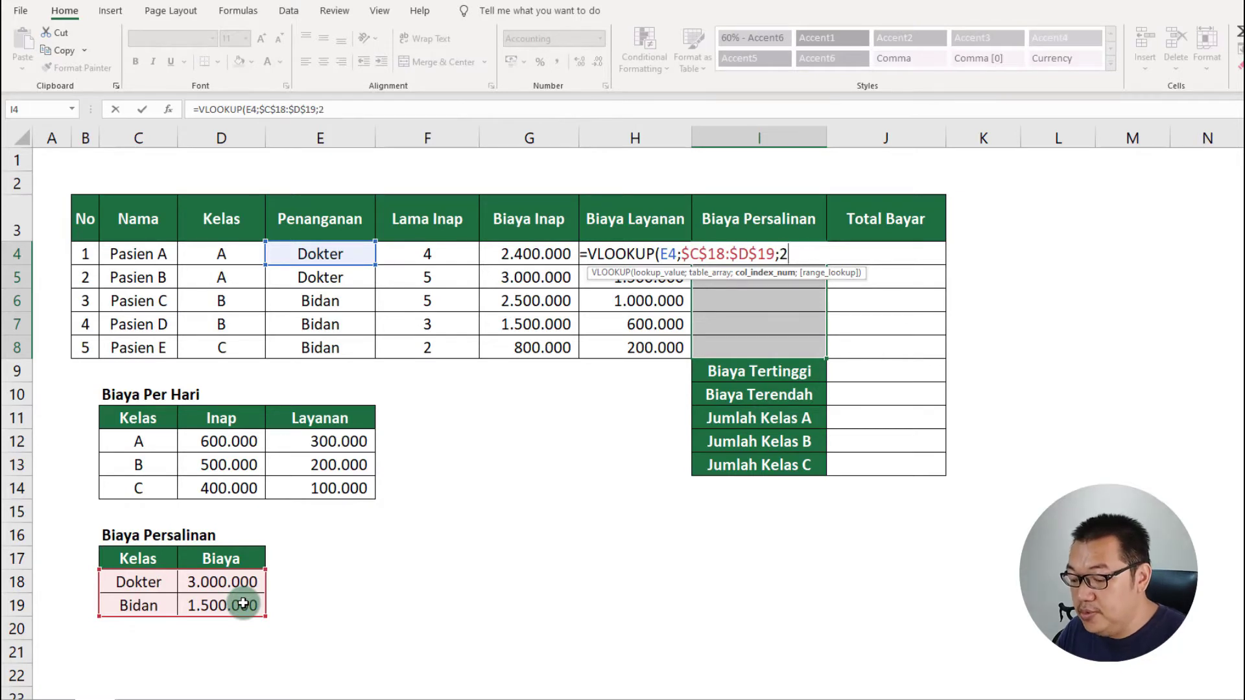
{"action": "type", "text": ";false"}
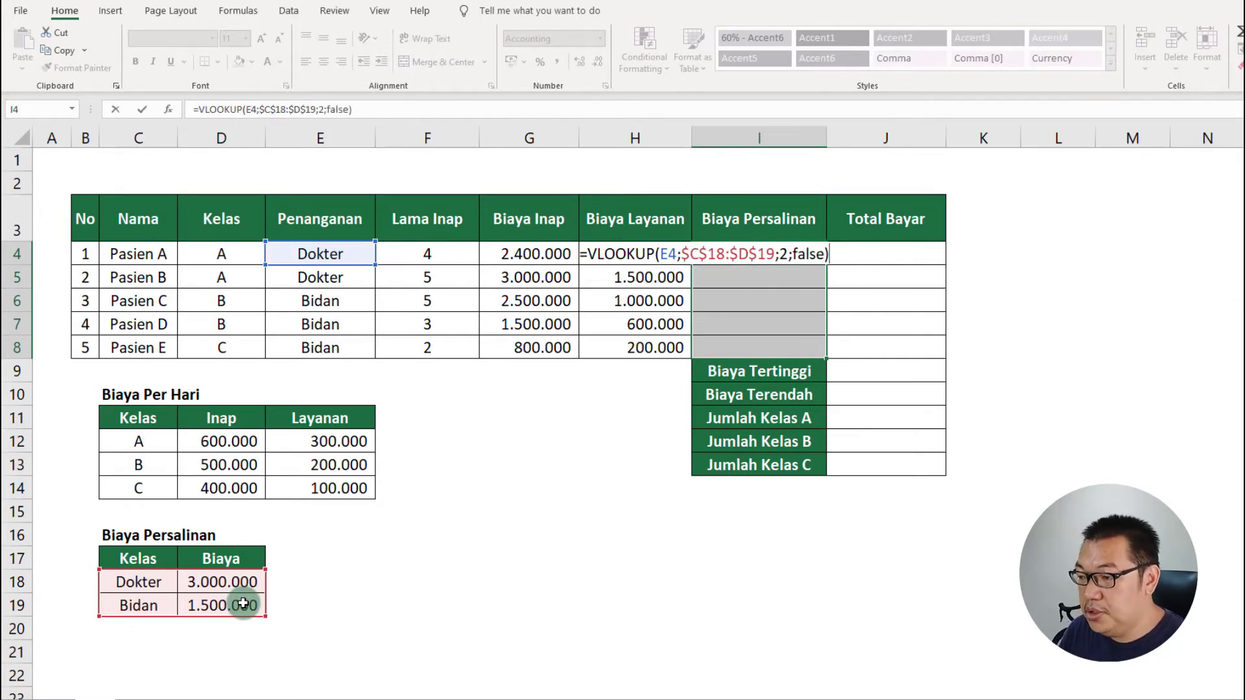
{"action": "key", "text": "ctrl+Return"}
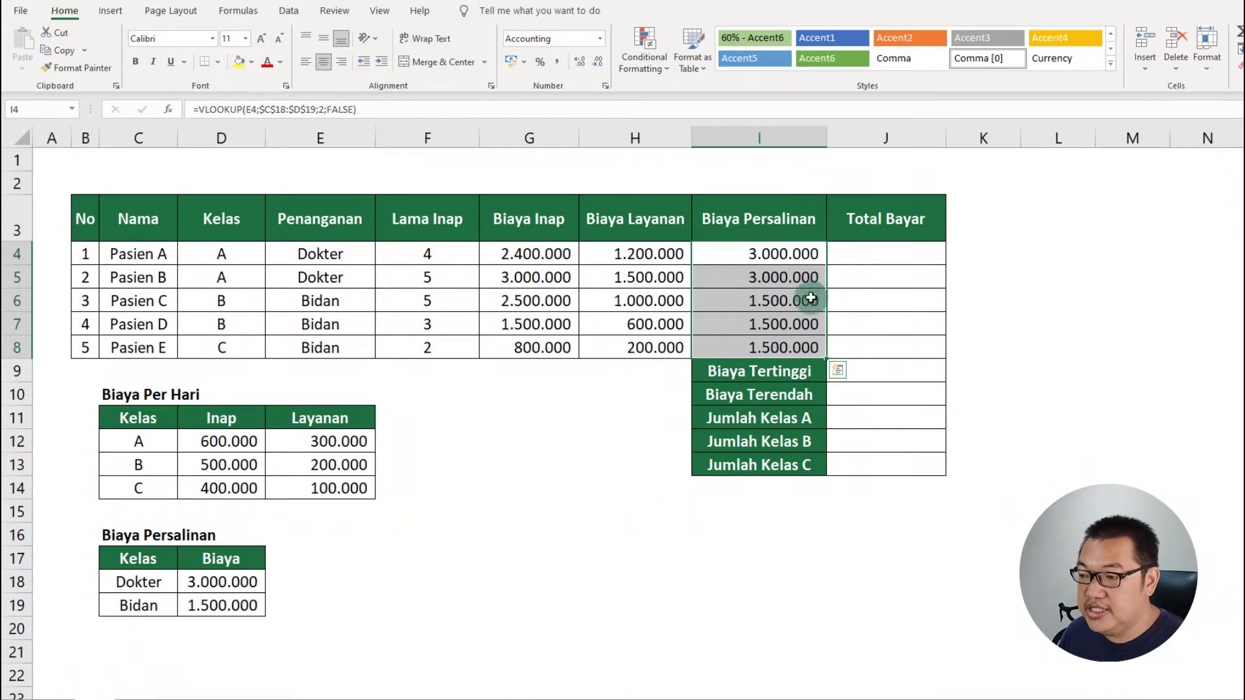
{"action": "left_click", "coordinate": [899, 254]}
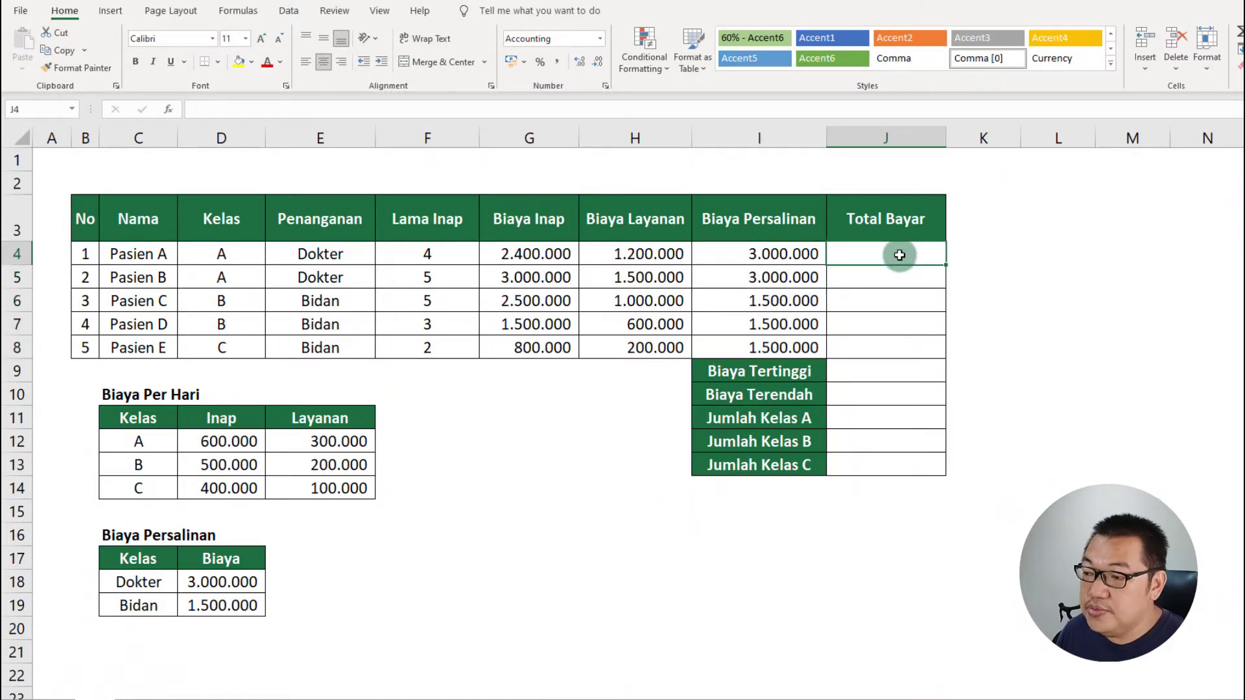
- Total each patient's costs with =SUM(G4:I4) in J4, copied down to J5:J8
{"action": "left_click", "coordinate": [577, 250]}
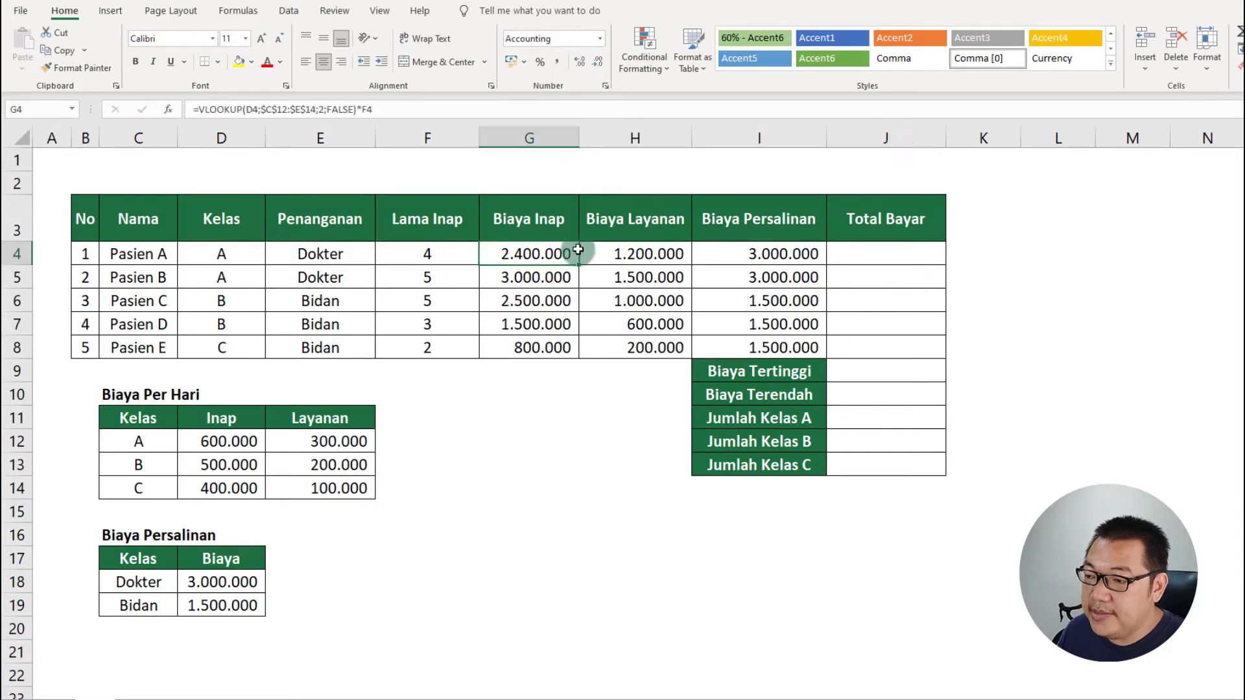
{"action": "left_click_drag", "start_coordinate": [577, 250], "coordinate": [723, 252]}
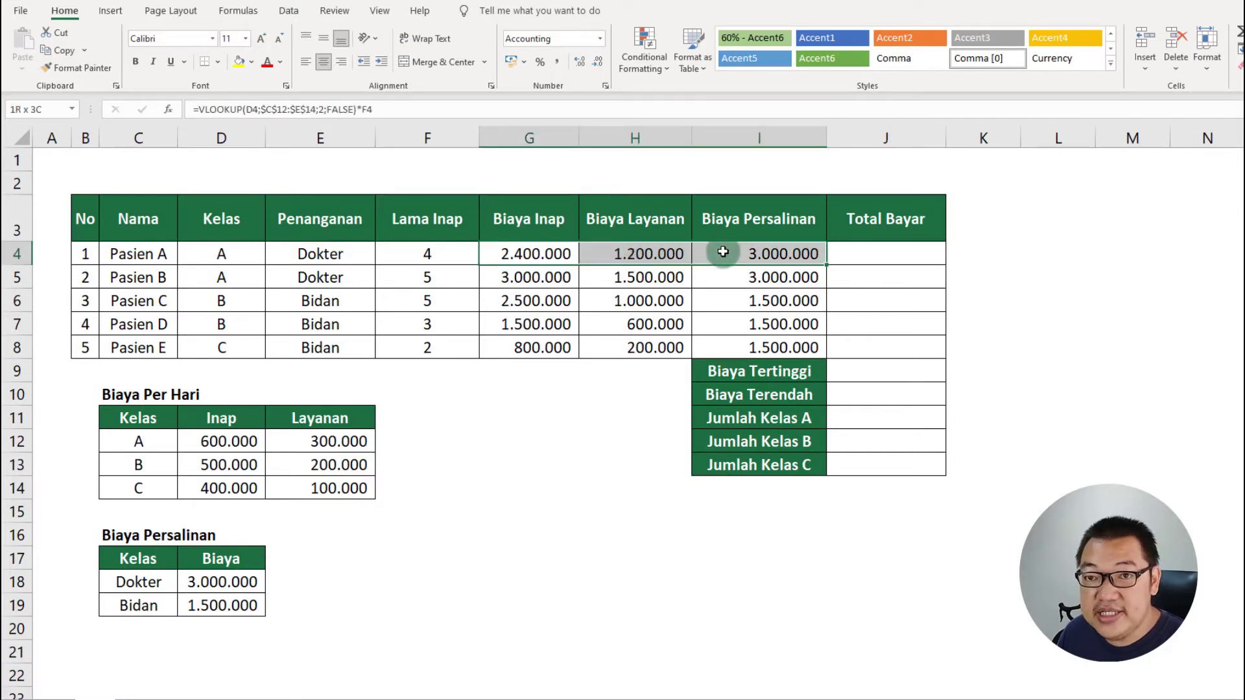
{"action": "left_click", "coordinate": [901, 251]}
{"action": "type", "text": "=S"}
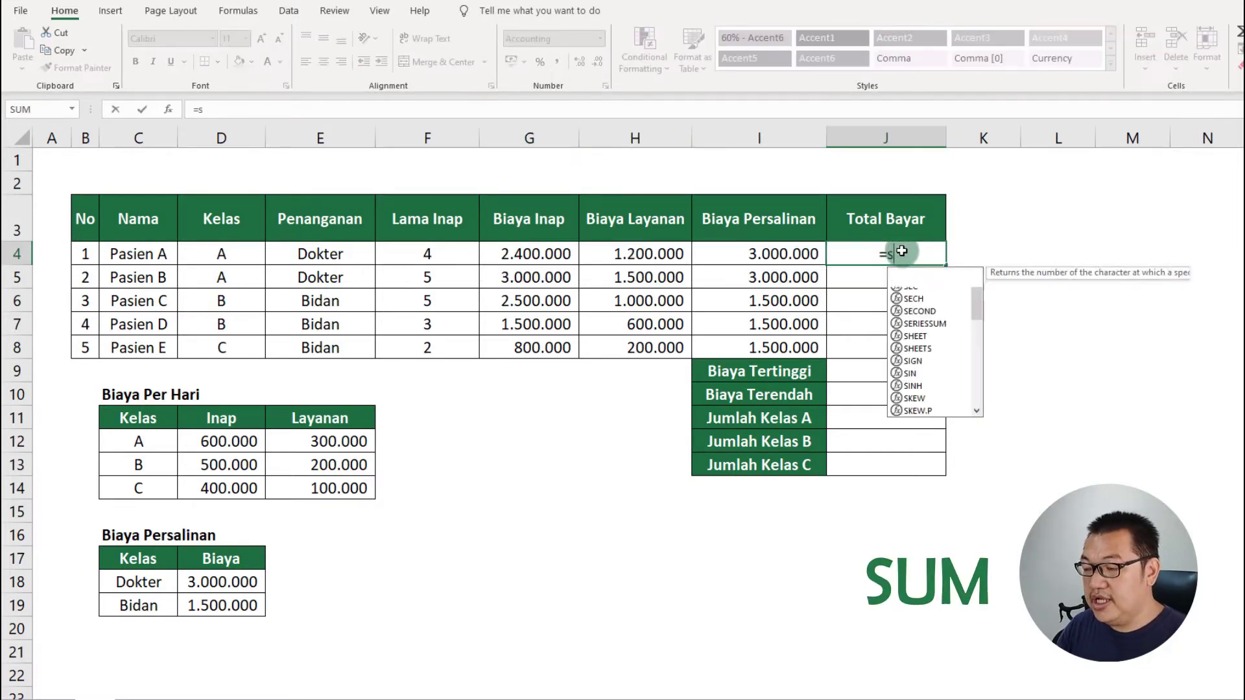
{"action": "type", "text": "UM("}
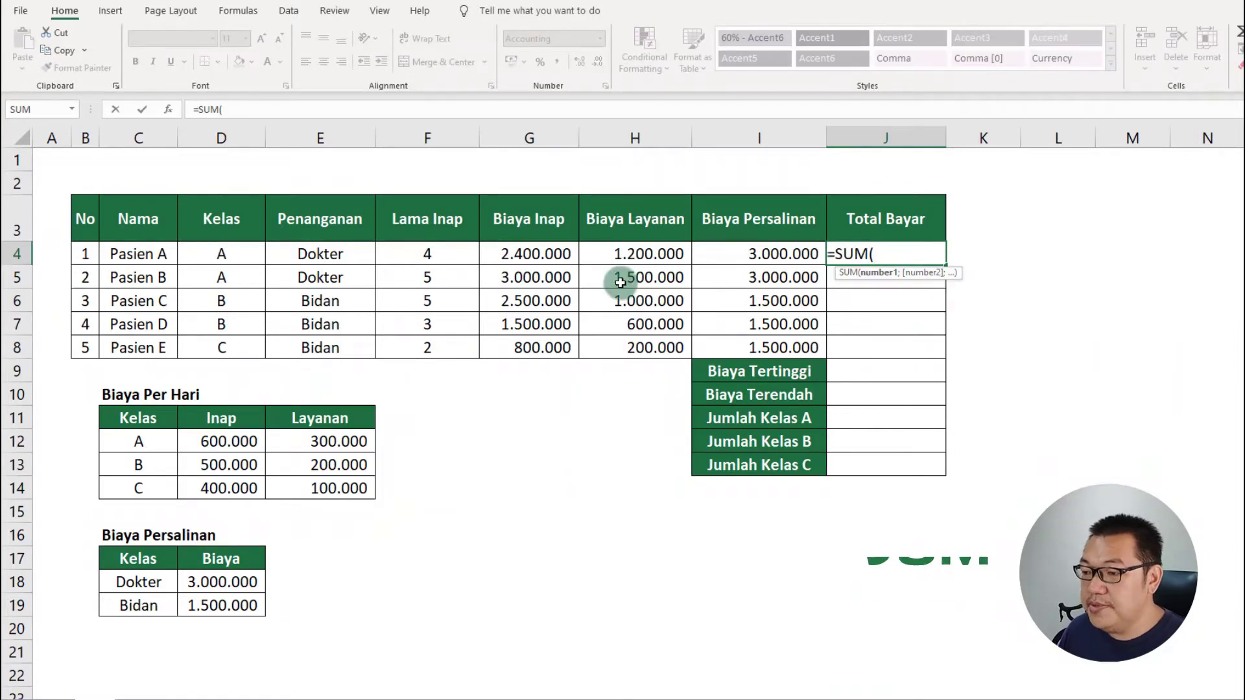
{"action": "left_click_drag", "start_coordinate": [544, 253], "coordinate": [728, 251]}
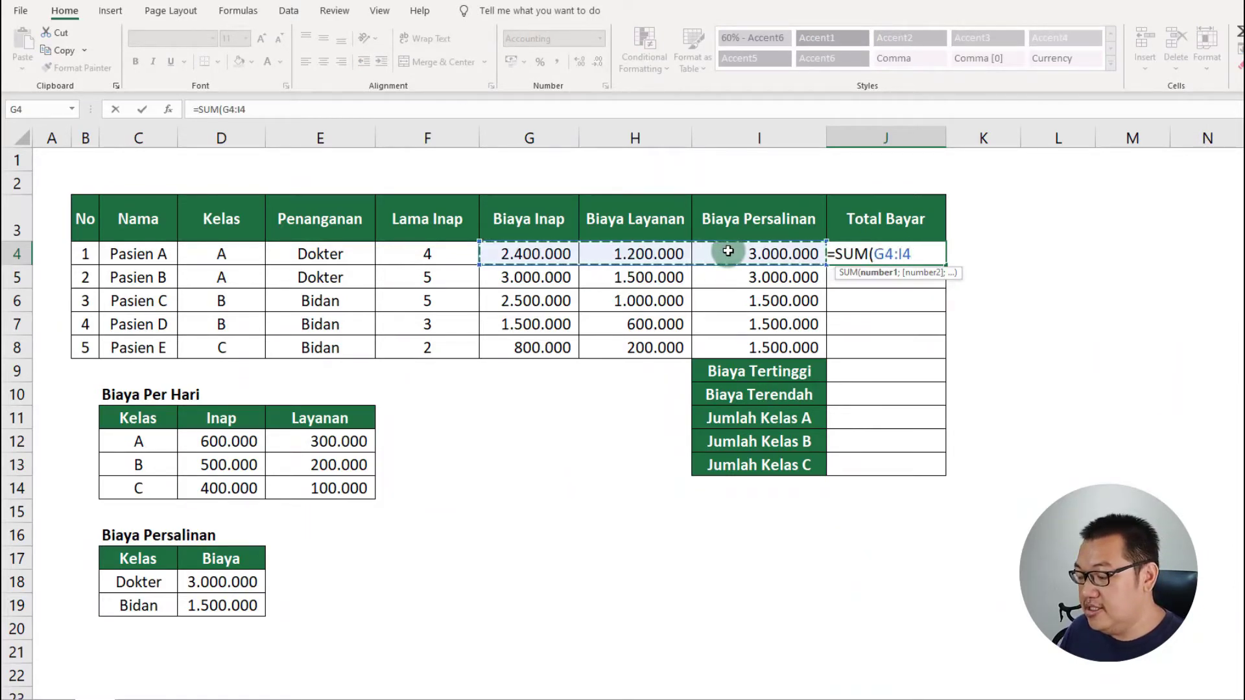
{"action": "key", "text": "ctrl+Return"}
{"action": "key", "text": "ctrl+c"}
{"action": "key", "text": "shift+Down"}
{"action": "key", "text": "shift+Down"}
{"action": "key", "text": "shift+Down"}
{"action": "key", "text": "shift+Down"}
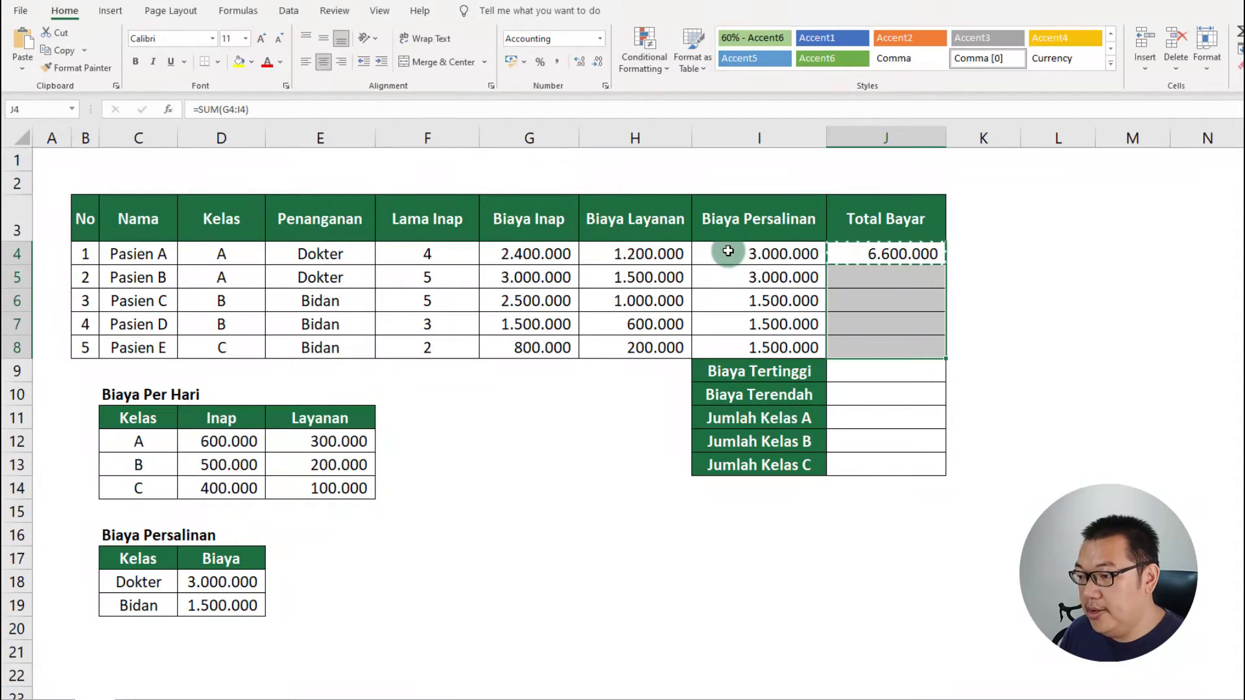
{"action": "key", "text": "Return"}
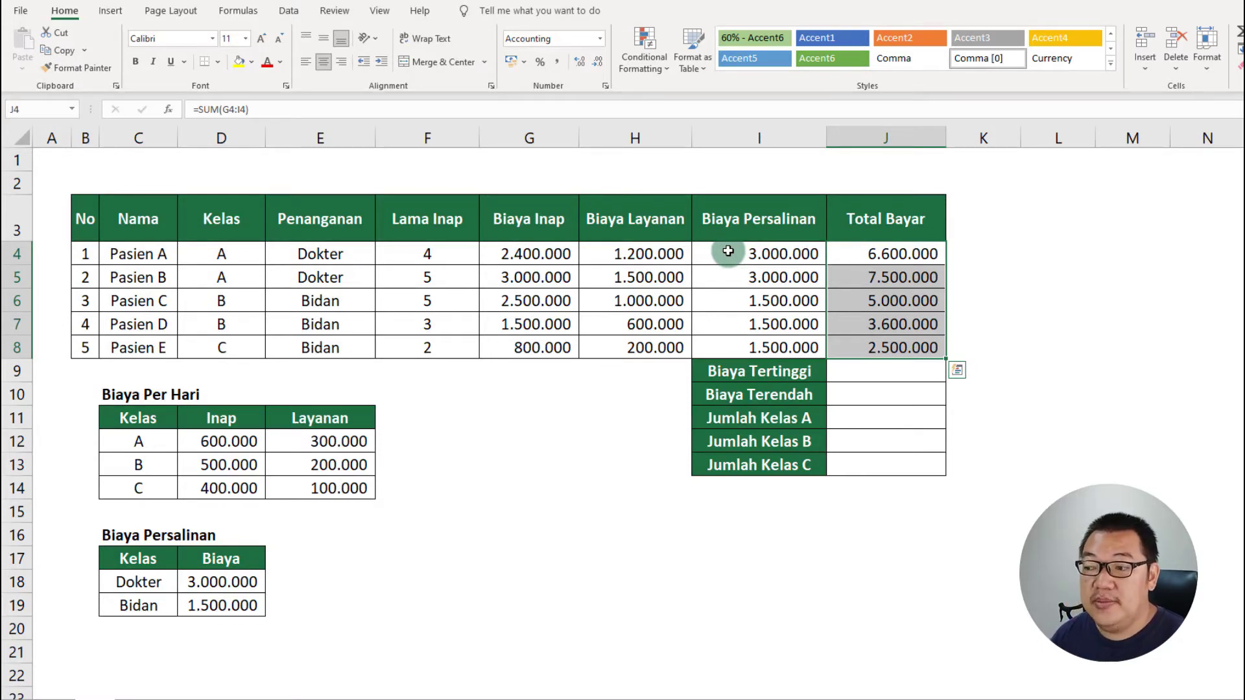
- Enter =MAX(J4:J8) in the Biaya Tertinggi cell J9, returning 7.500.000
{"action": "left_click", "coordinate": [843, 369]}
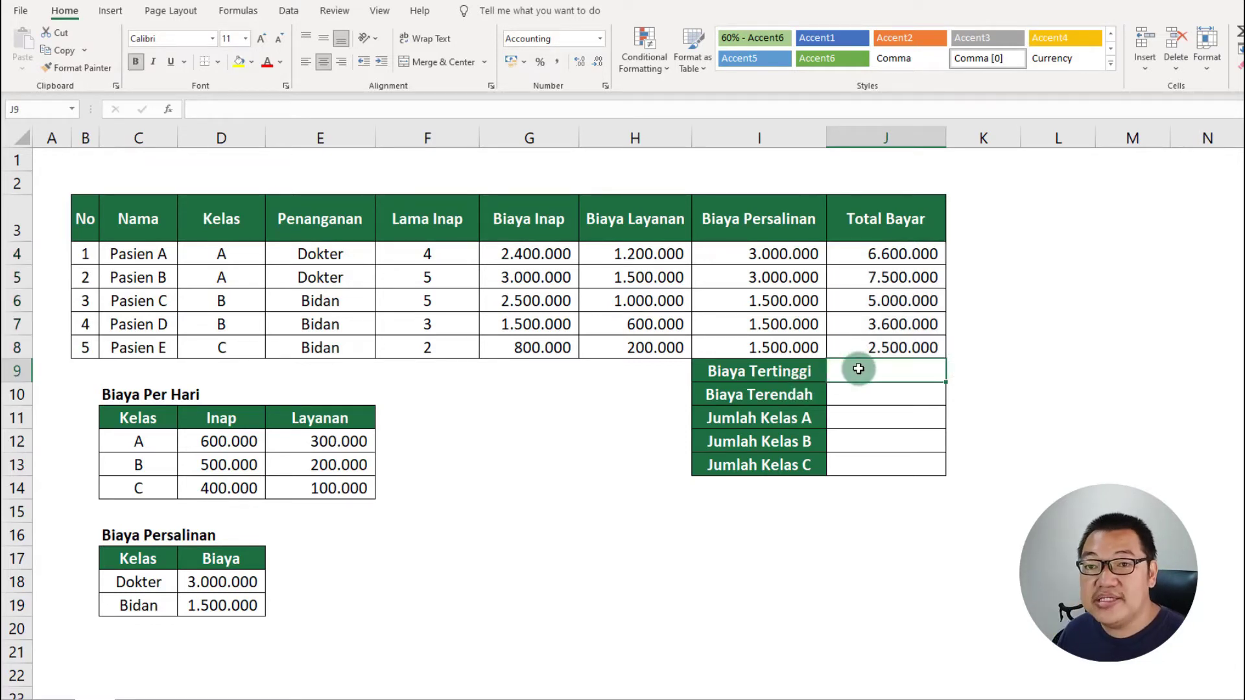
{"action": "type", "text": "="}
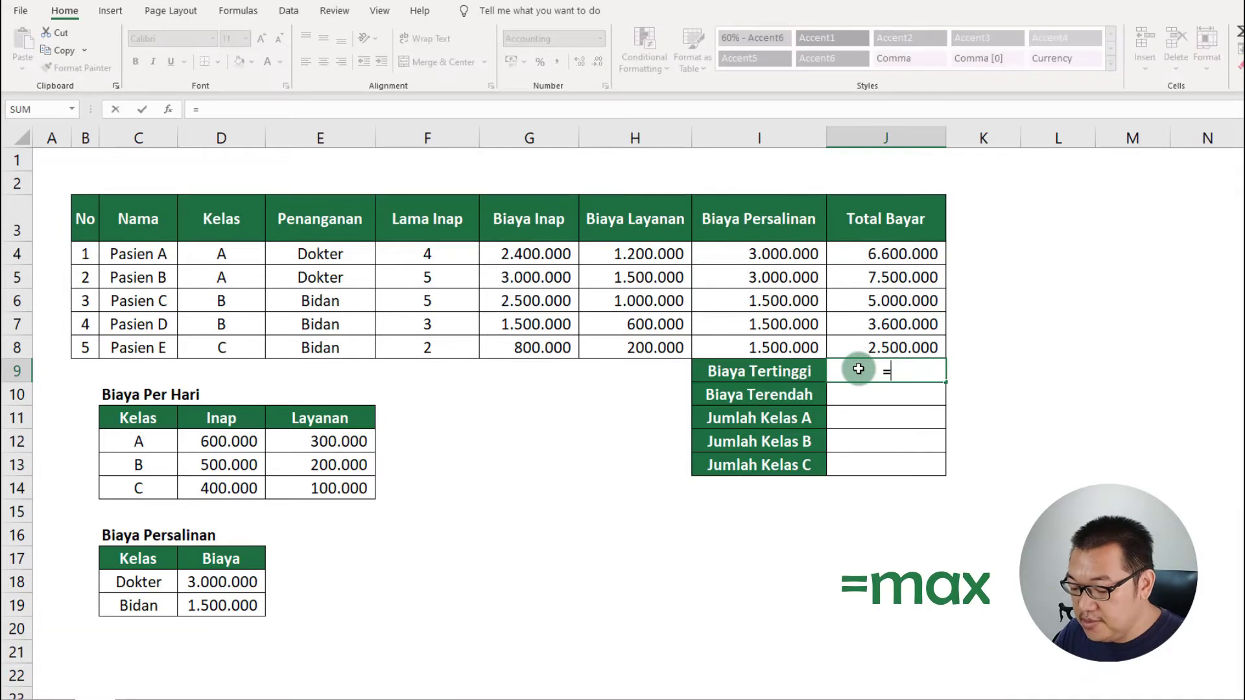
{"action": "type", "text": "max"}
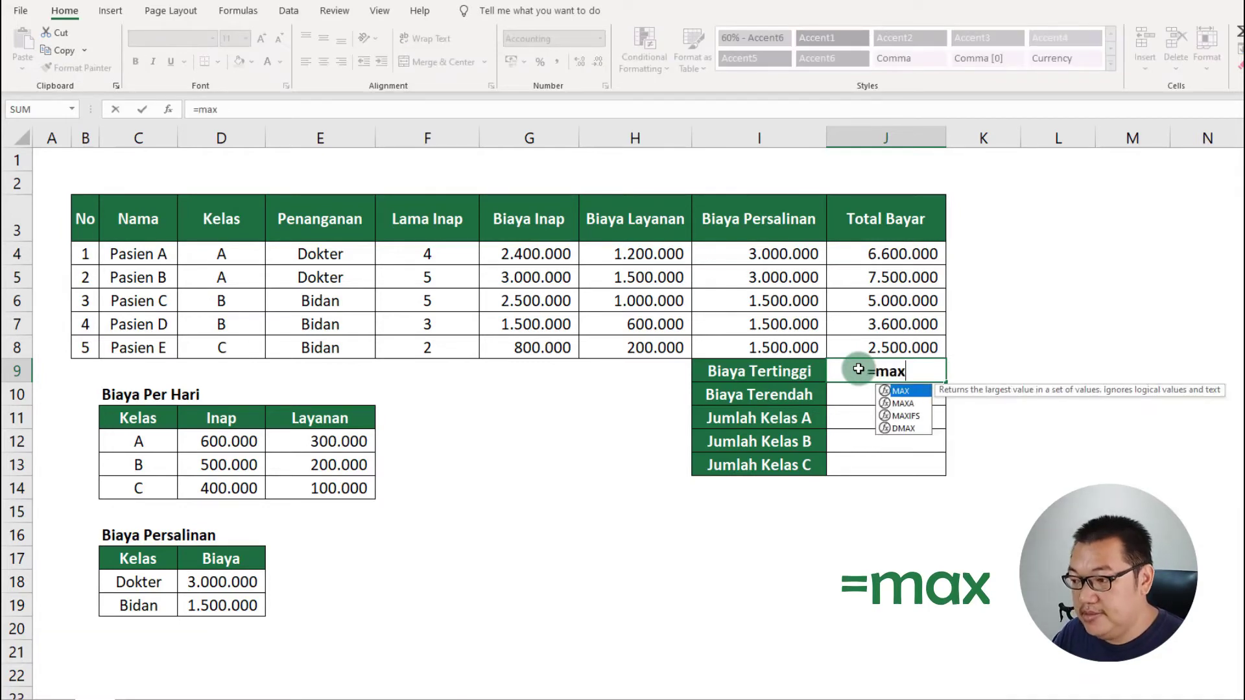
{"action": "key", "text": "Tab"}
{"action": "key", "text": "Up"}
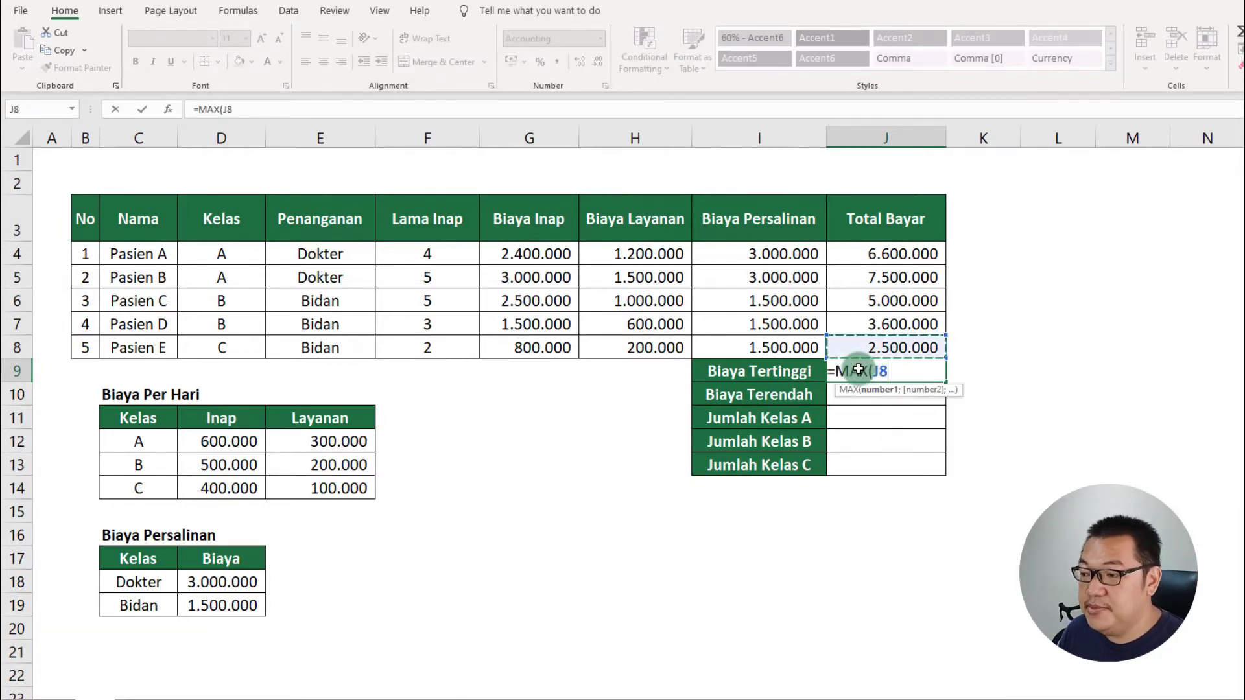
{"action": "key", "text": "shift+Up"}
{"action": "key", "text": "shift+Up"}
{"action": "key", "text": "shift+Up"}
{"action": "key", "text": "shift+Up"}
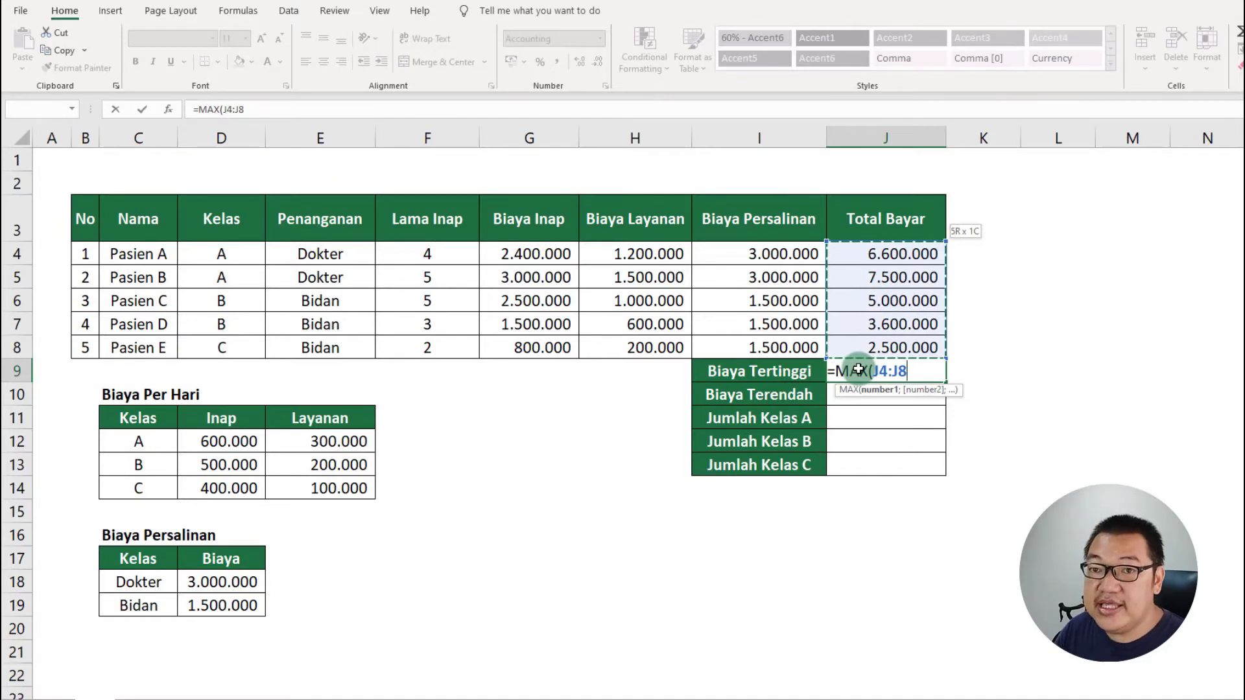
{"action": "type", "text": ")"}
{"action": "key", "text": "Return"}
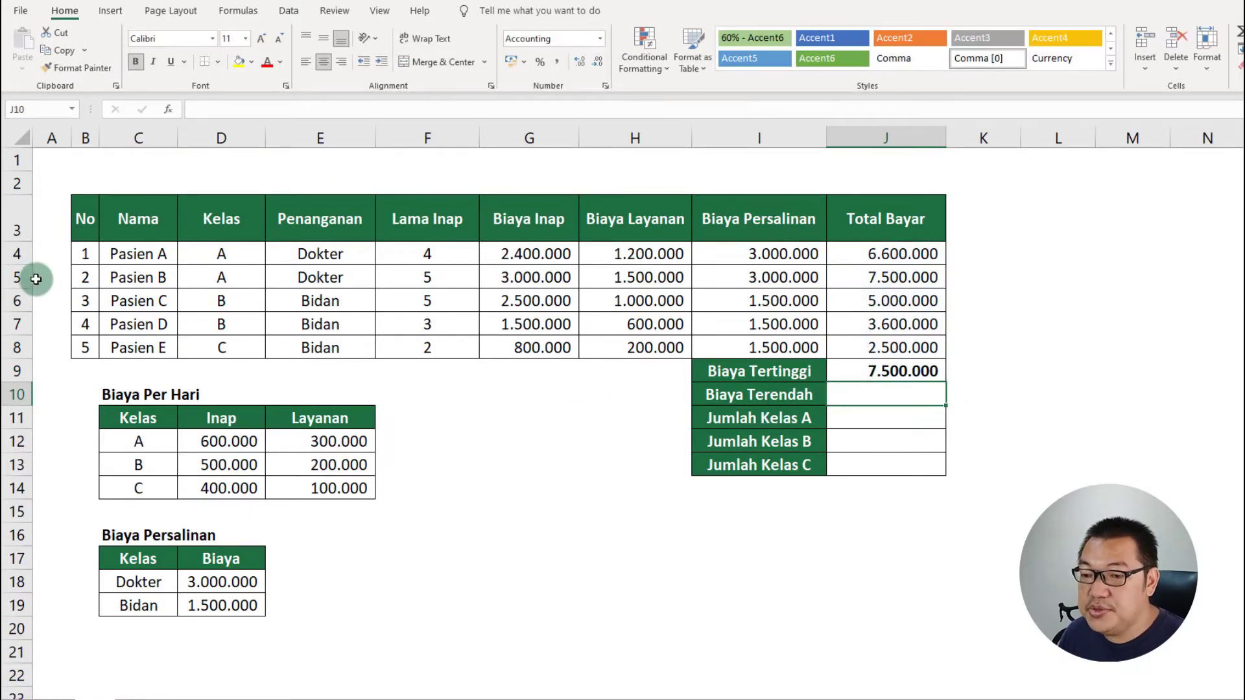
{"action": "left_click", "coordinate": [15, 277]}
- Enter =MIN(J4:J8) in the Biaya Terendah cell J10, returning 2.500.000
{"action": "left_click", "coordinate": [890, 394]}
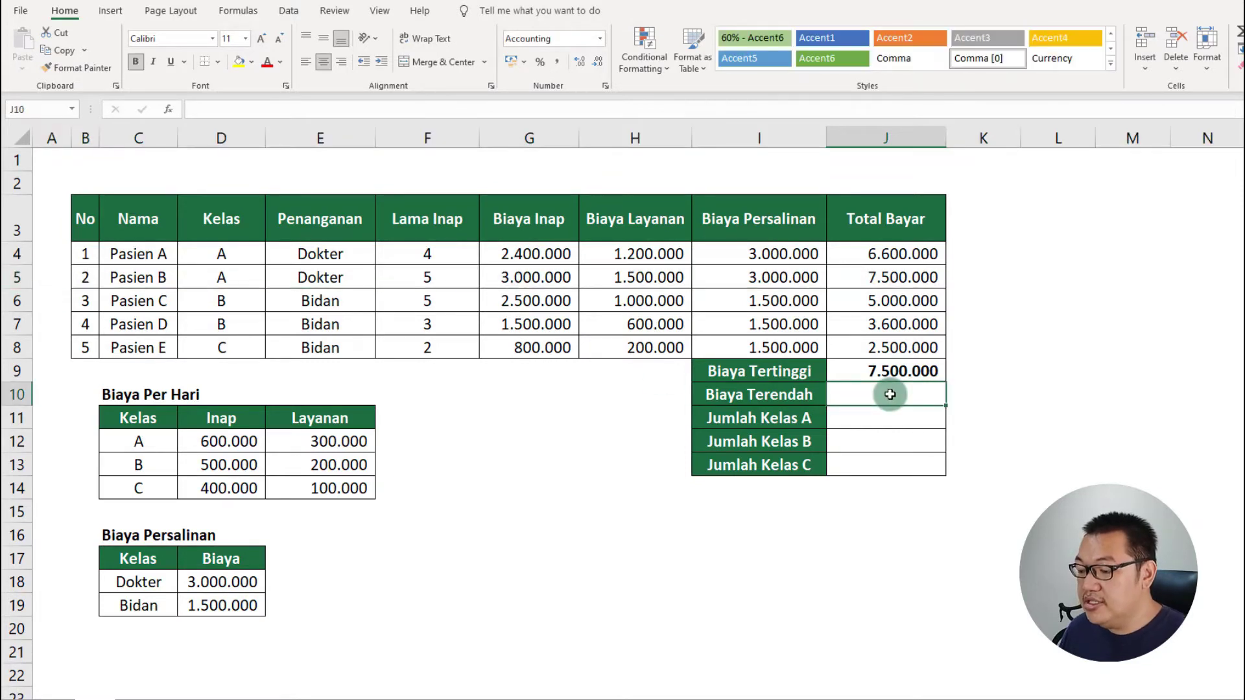
{"action": "type", "text": "="}
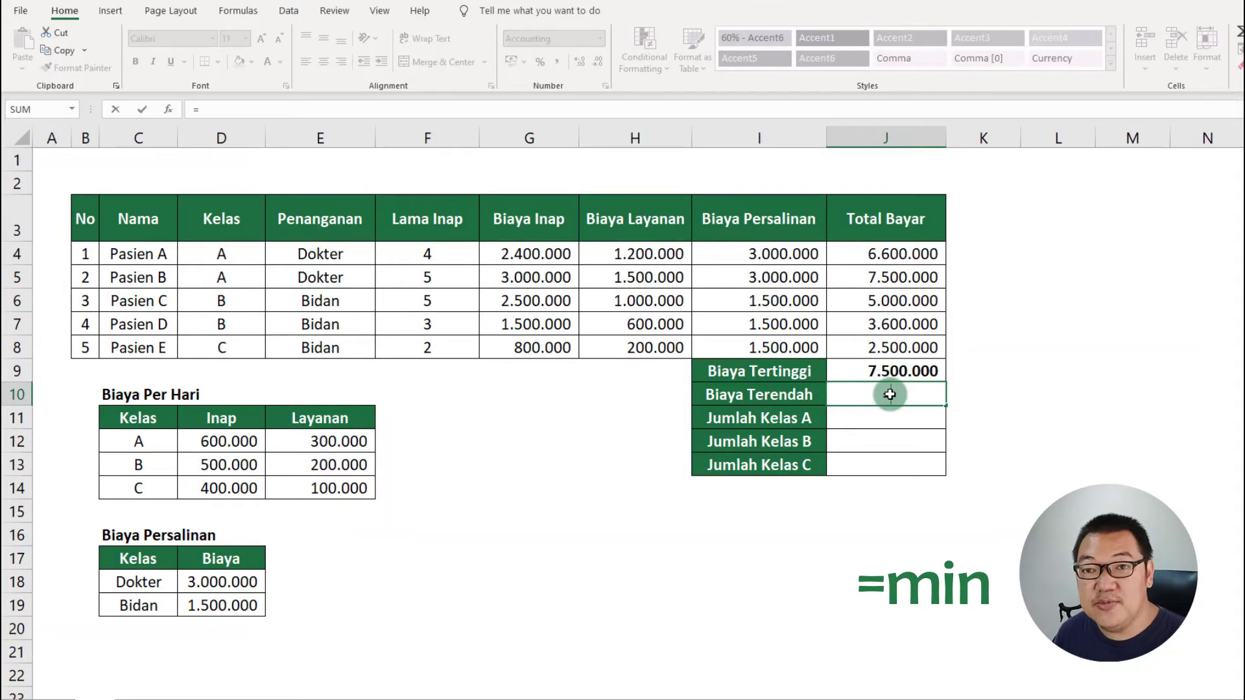
{"action": "type", "text": "min"}
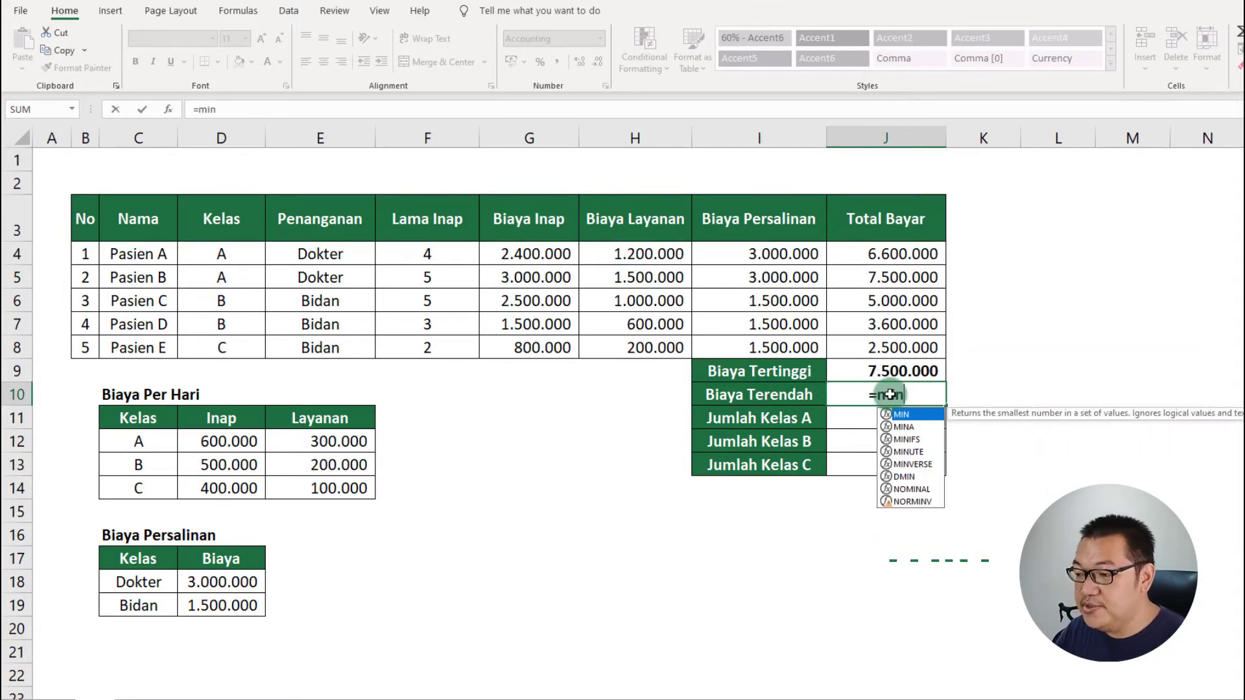
{"action": "key", "text": "Tab"}
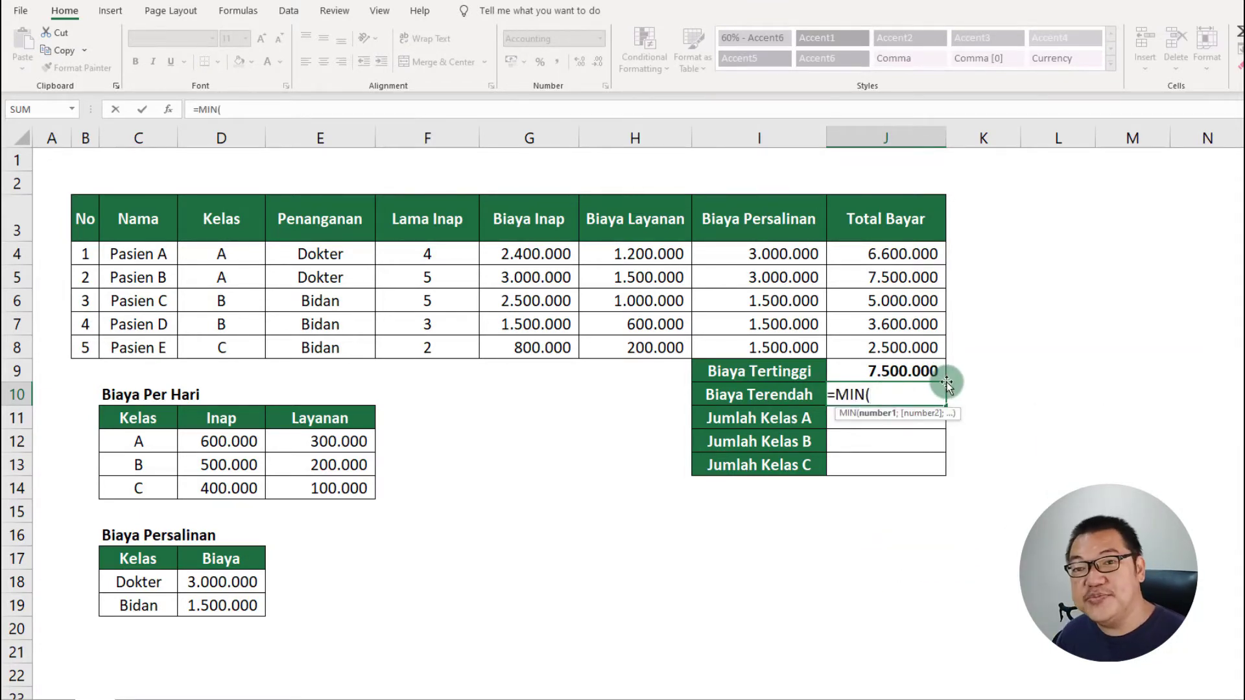
{"action": "left_click_drag", "start_coordinate": [902, 347], "coordinate": [893, 260]}
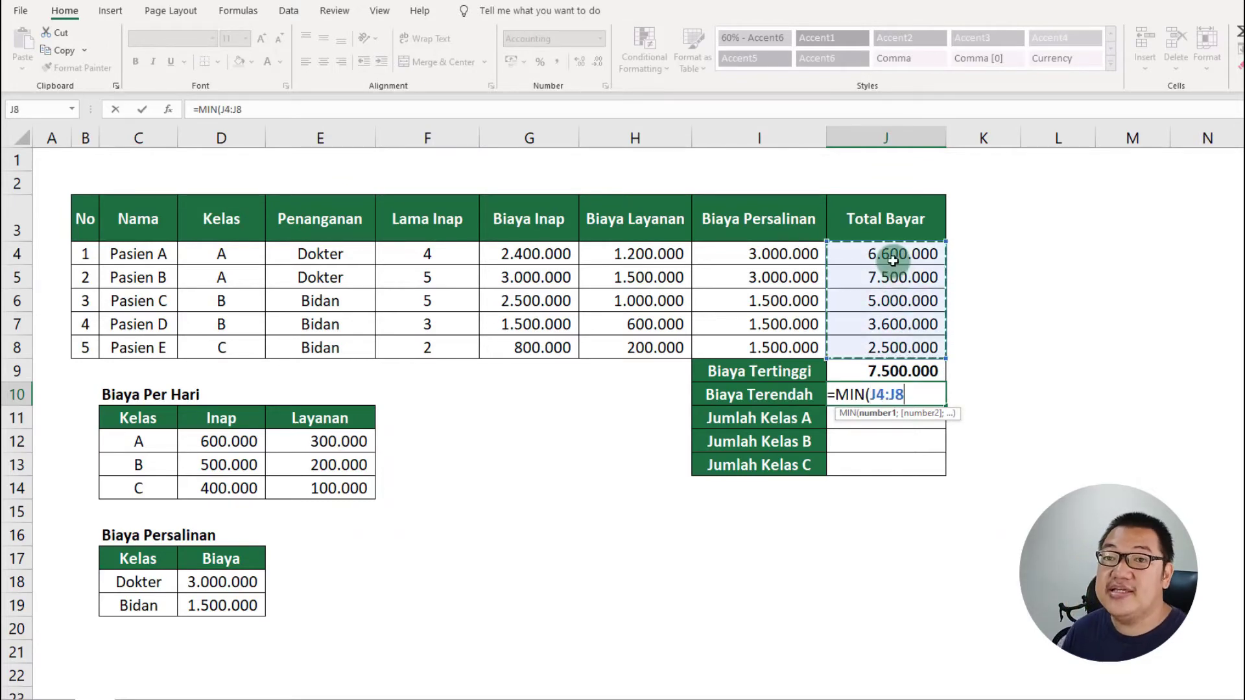
{"action": "type", "text": ")"}
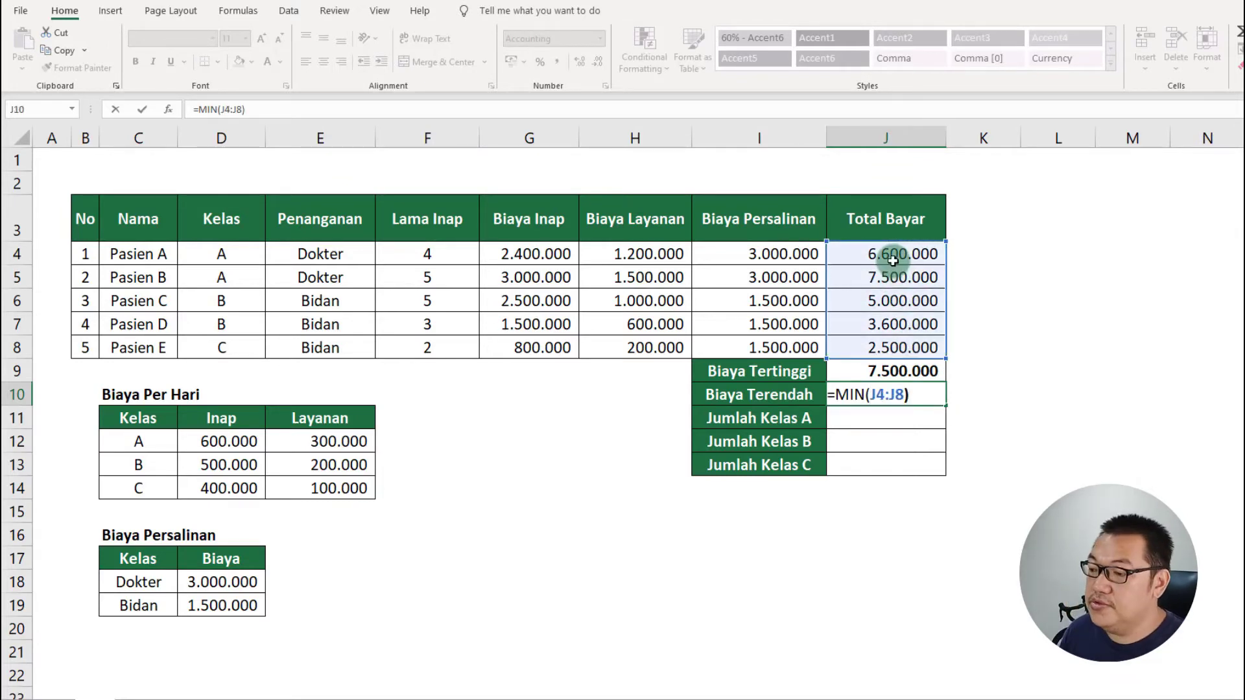
{"action": "key", "text": "Return"}
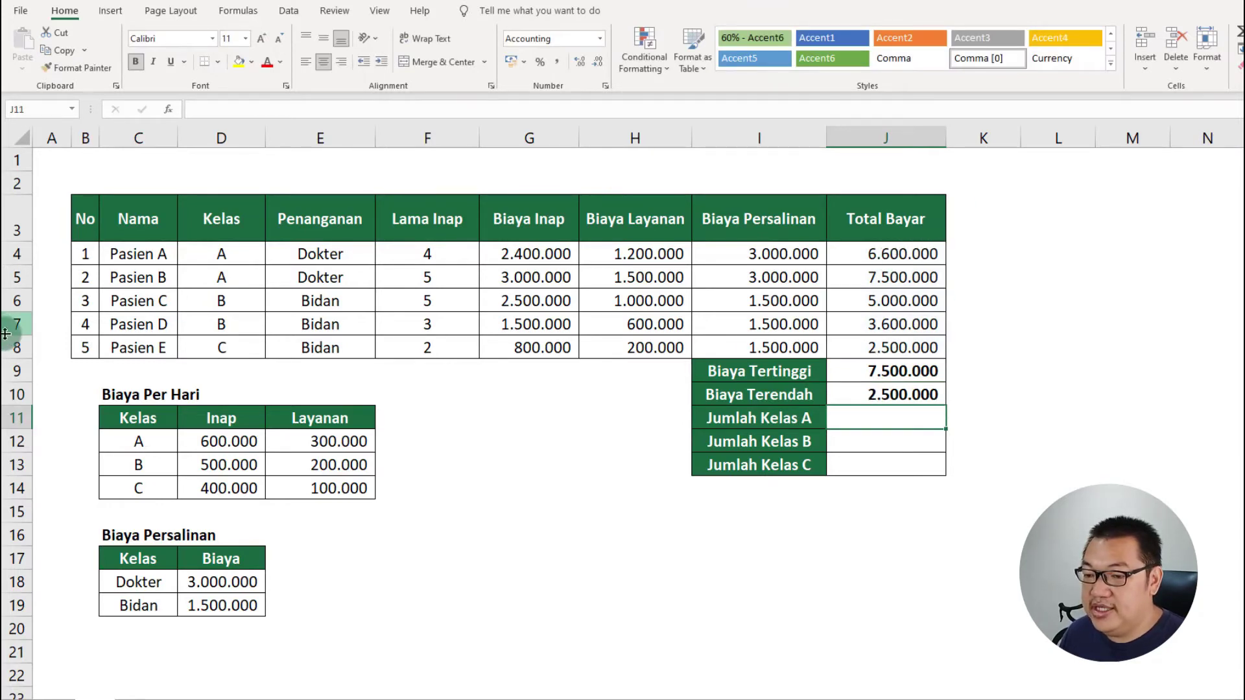
{"action": "left_click", "coordinate": [9, 344]}
{"action": "left_click", "coordinate": [893, 417]}
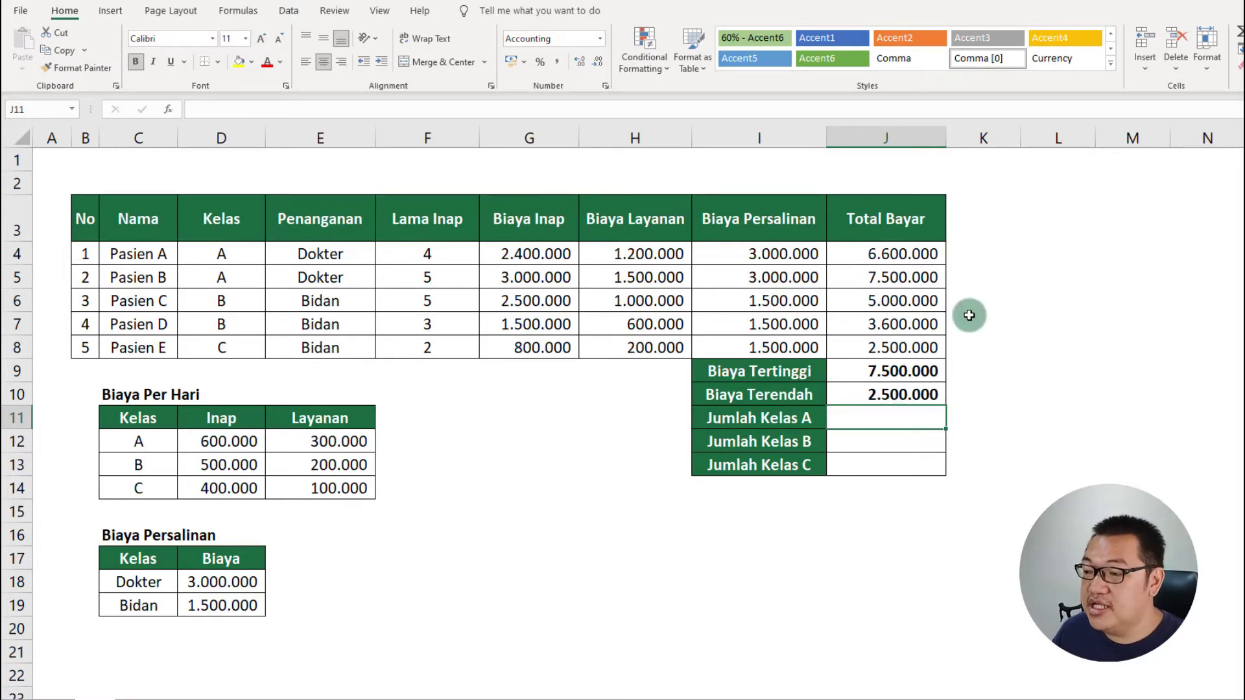
- Set Jumlah Kelas A to =SUM(J4:J5), showing 14.100.000
{"action": "type", "text": "=s"}
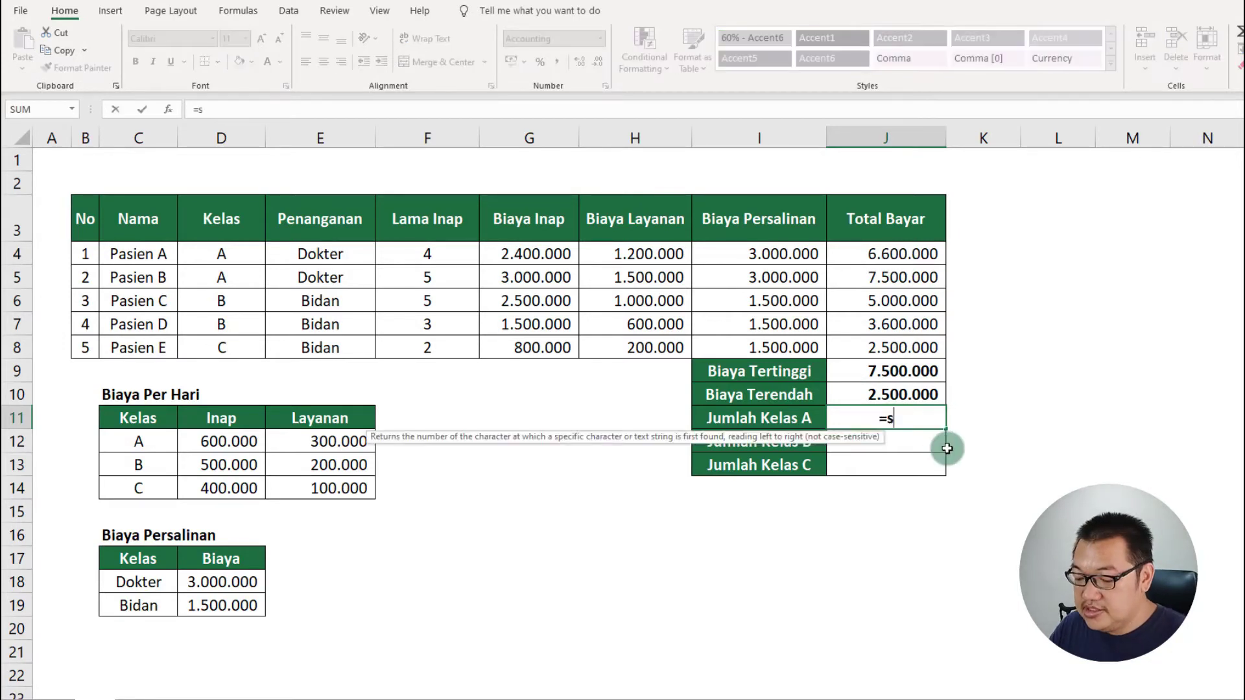
{"action": "type", "text": "um"}
{"action": "key", "text": "Tab"}
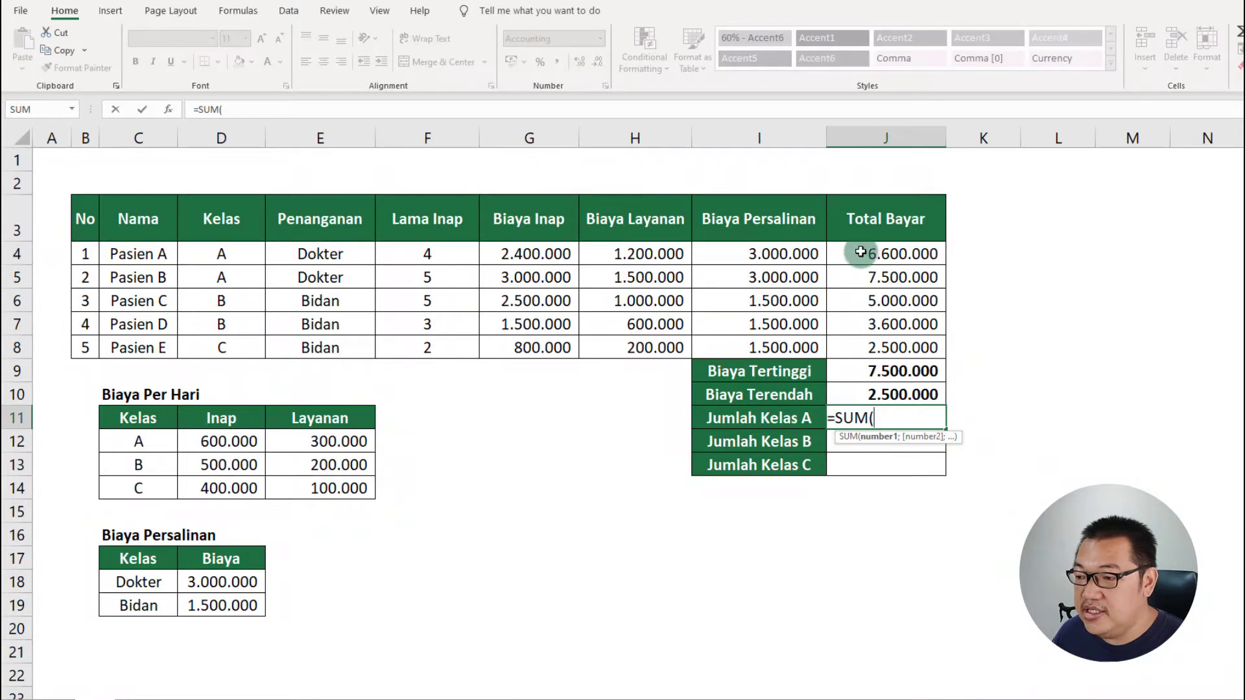
{"action": "left_click_drag", "start_coordinate": [868, 251], "coordinate": [894, 275]}
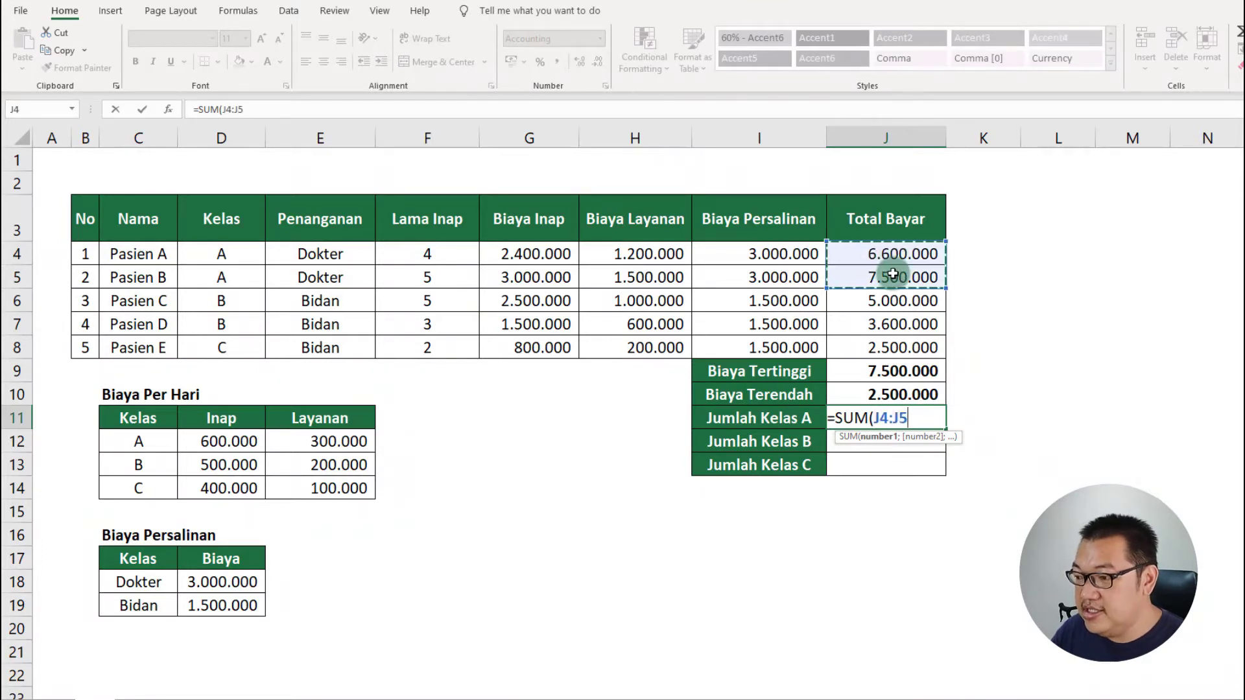
{"action": "type", "text": ")"}
{"action": "key", "text": "Return"}
{"action": "type", "text": "="}
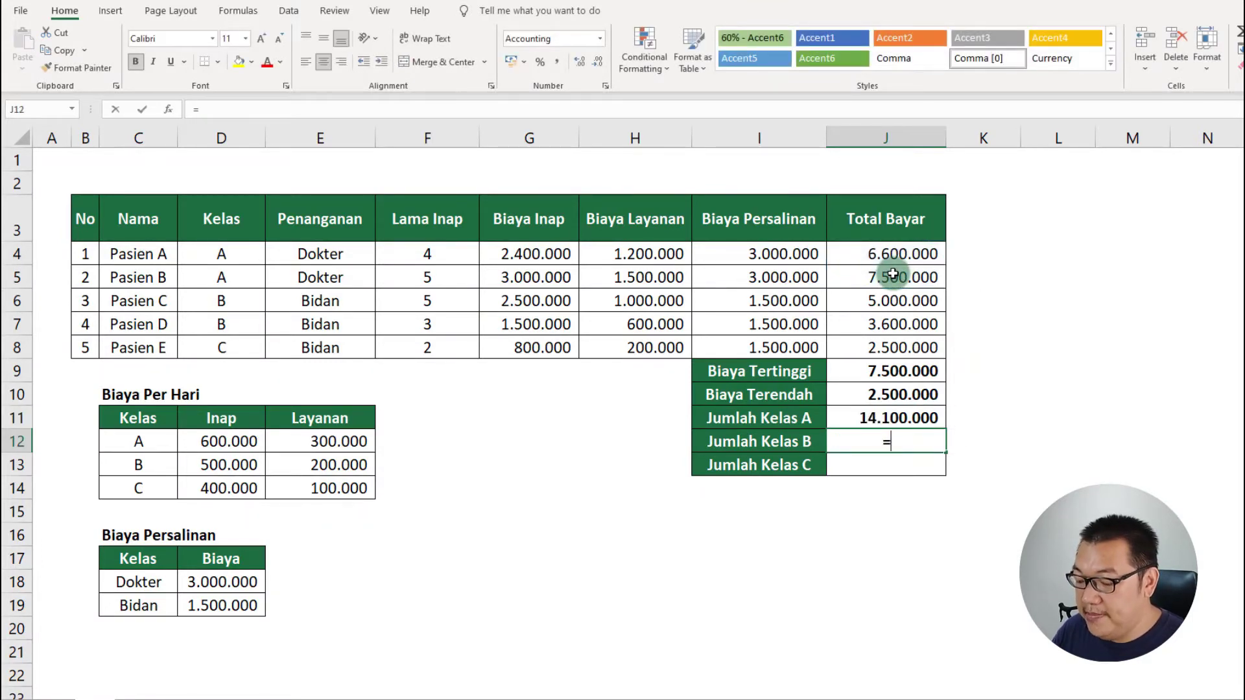
- Set Jumlah Kelas B to =SUM(J6:J7) and Jumlah Kelas C to =J8
{"action": "type", "text": "sum("}
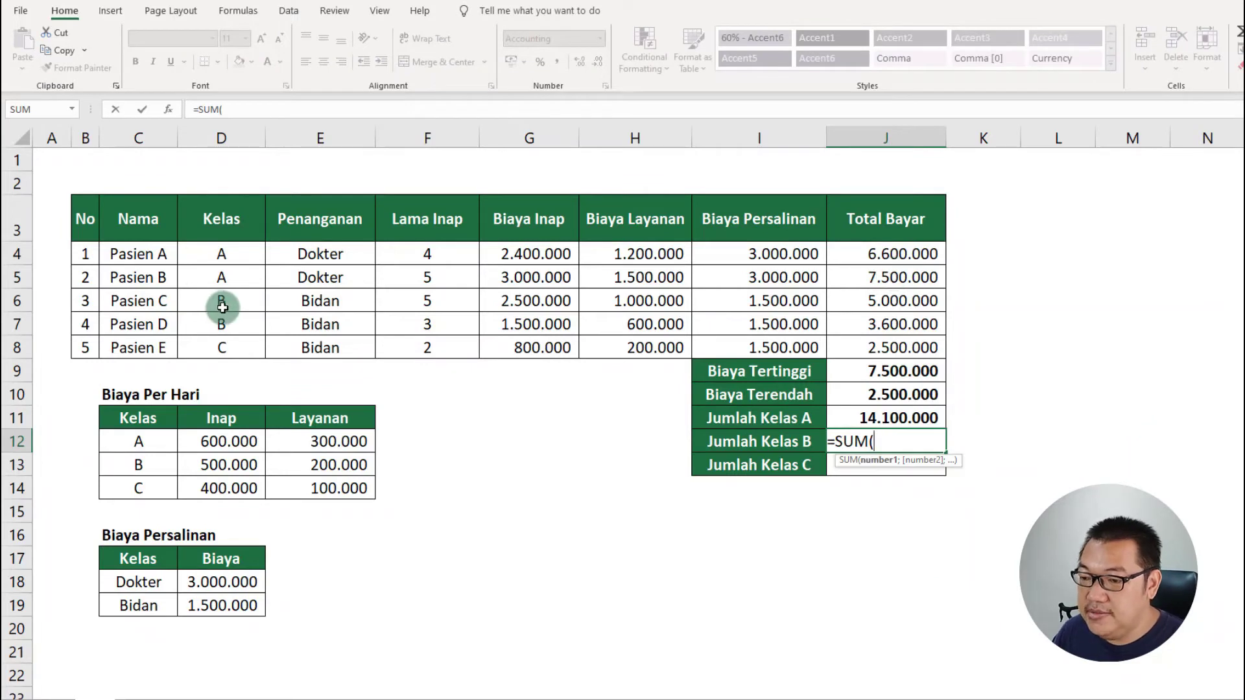
{"action": "left_click_drag", "start_coordinate": [879, 303], "coordinate": [883, 325]}
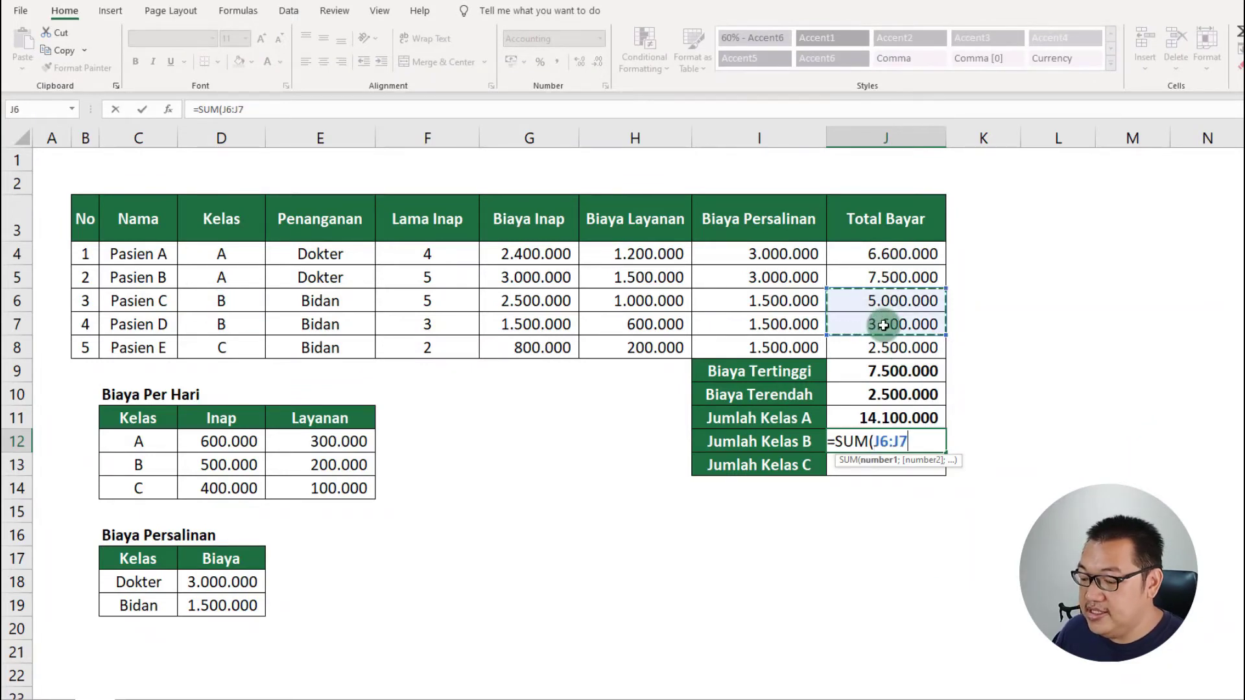
{"action": "type", "text": ")"}
{"action": "key", "text": "Return"}
{"action": "type", "text": "="}
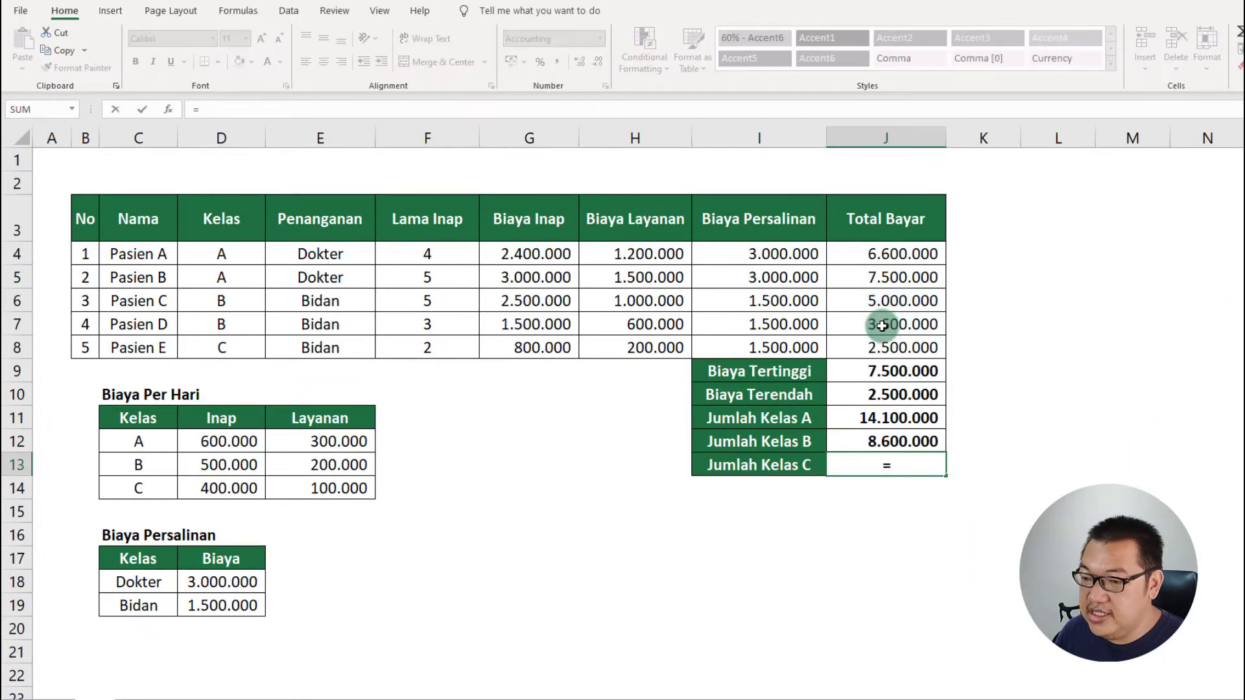
{"action": "left_click", "coordinate": [882, 342]}
{"action": "key", "text": "Return"}
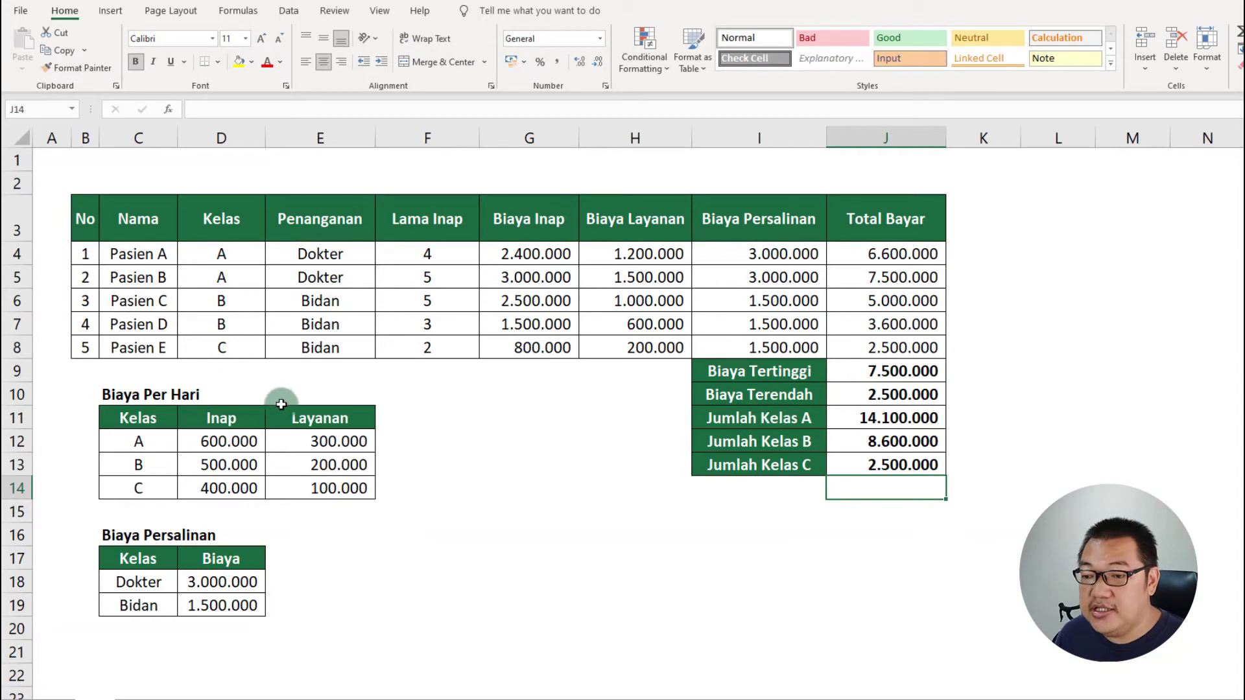
- Change Pasien E's class in D8 to A
{"action": "left_click", "coordinate": [244, 348]}
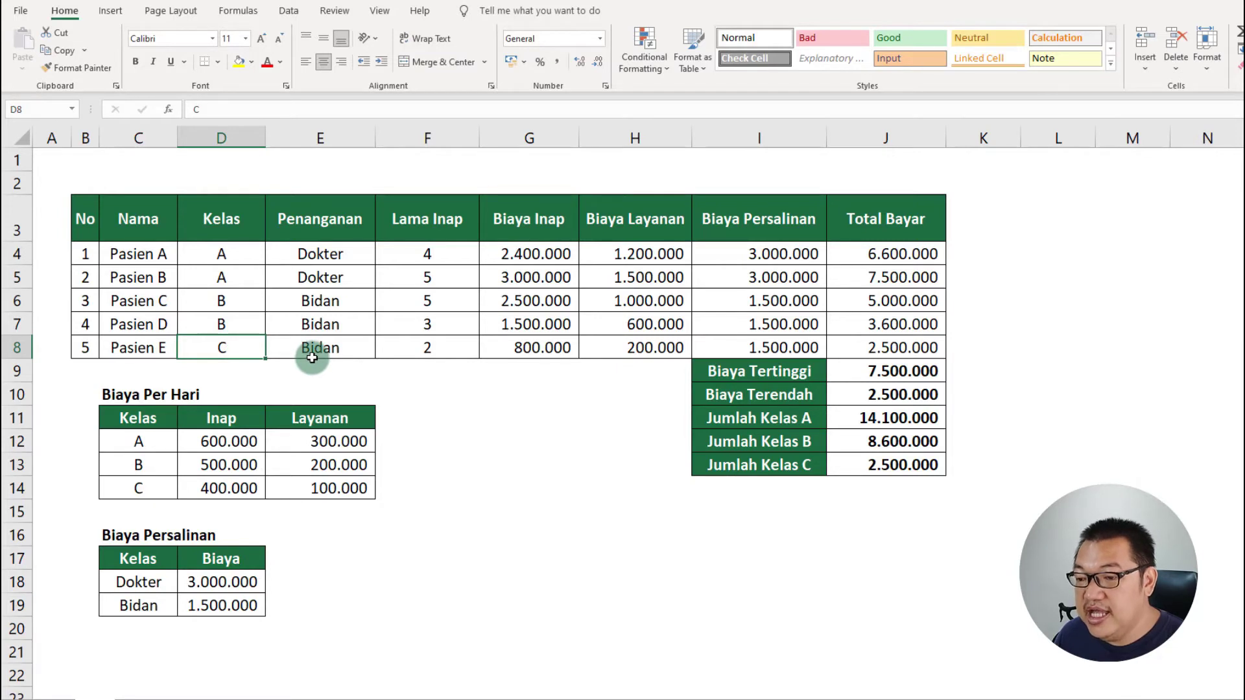
{"action": "type", "text": "A"}
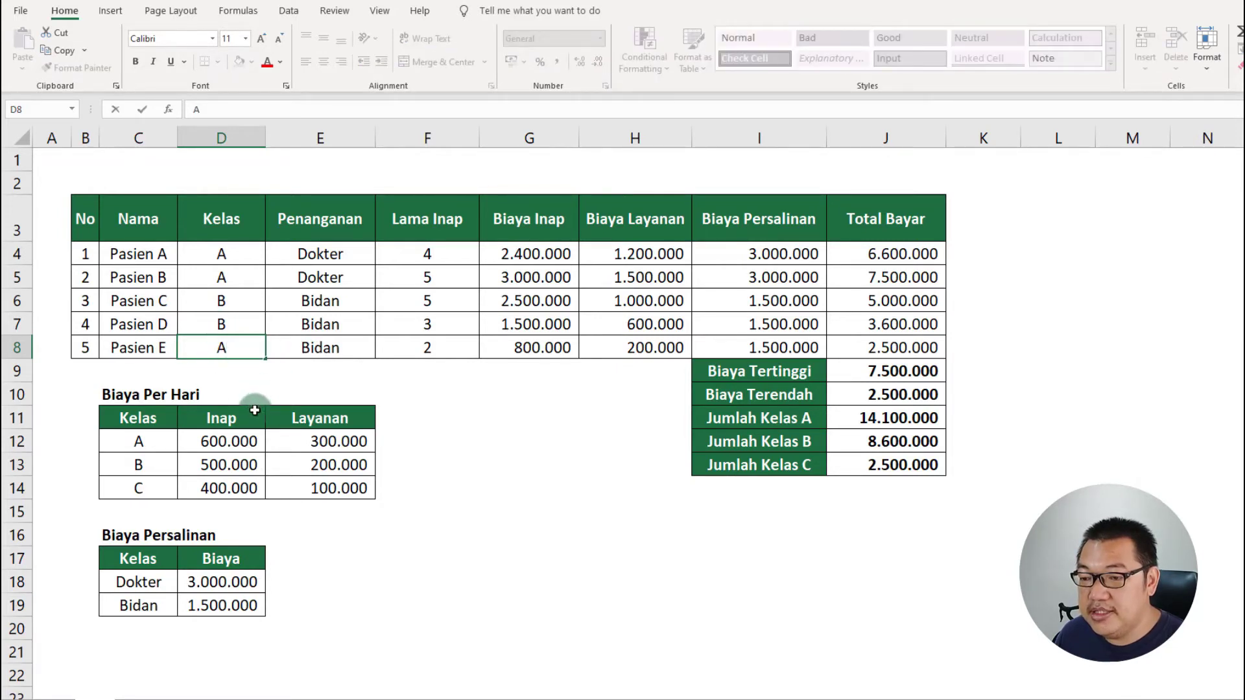
{"action": "key", "text": "Return"}
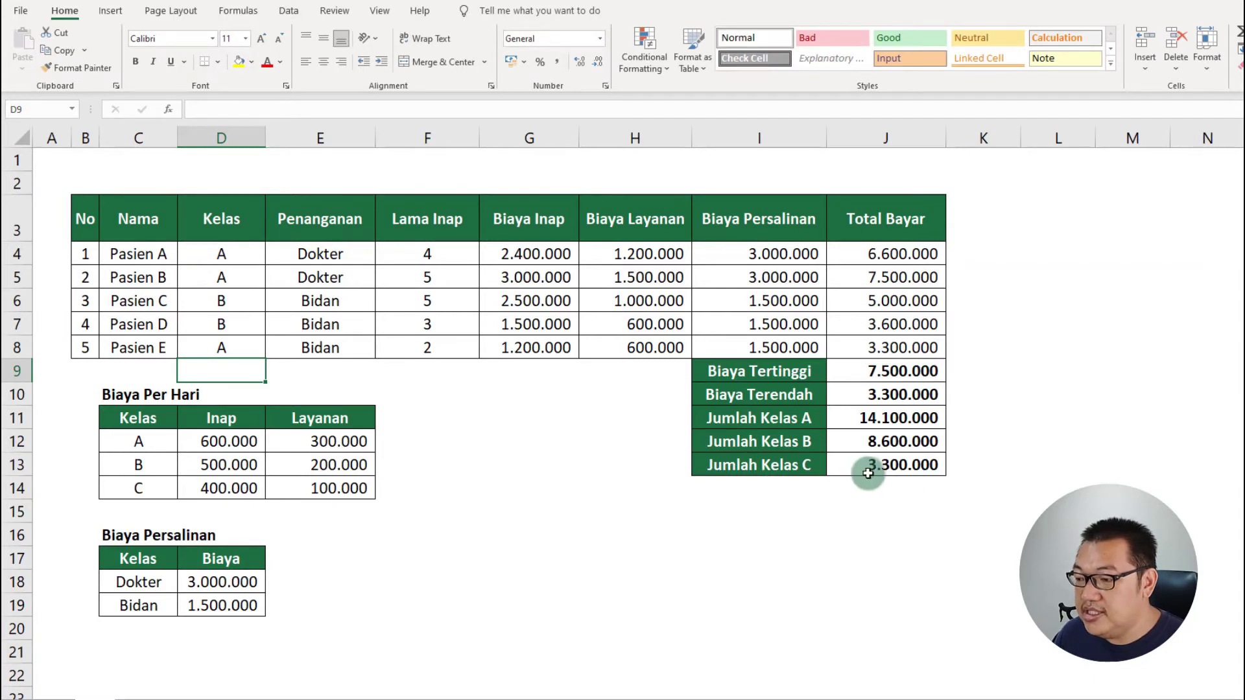
- Delete the three Jumlah Kelas A, B and C totals in J11:J13
{"action": "left_click_drag", "start_coordinate": [755, 464], "coordinate": [875, 467]}
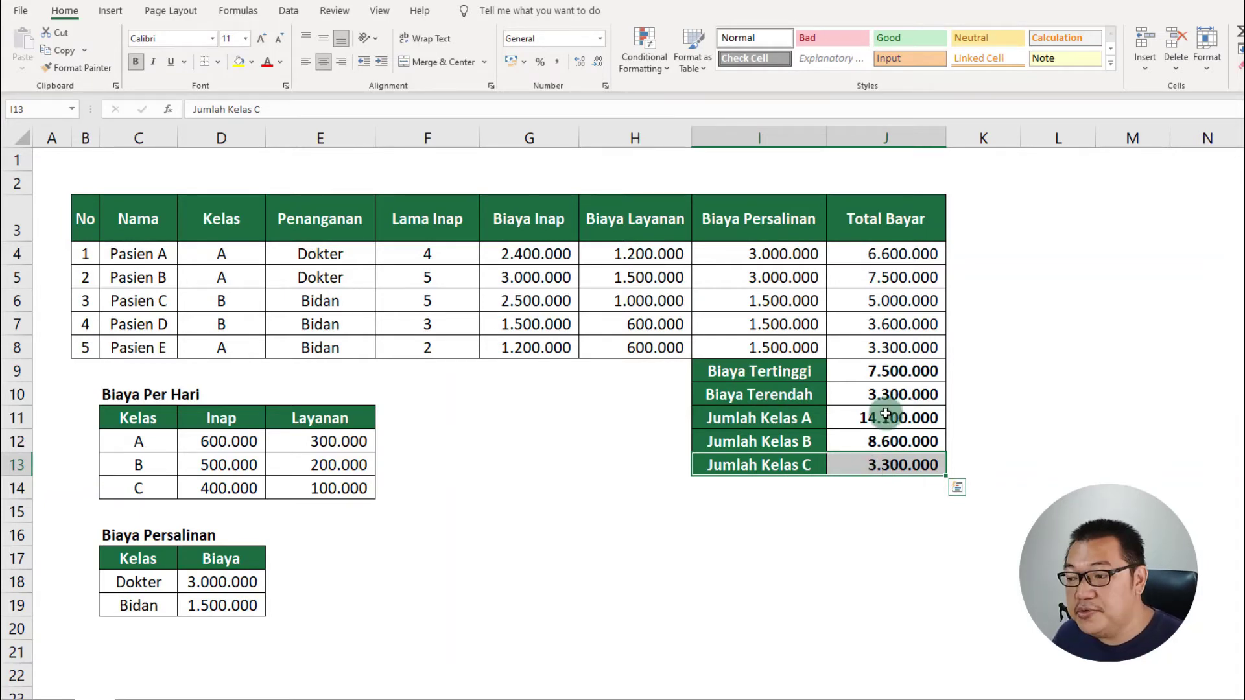
{"action": "left_click_drag", "start_coordinate": [874, 417], "coordinate": [888, 462]}
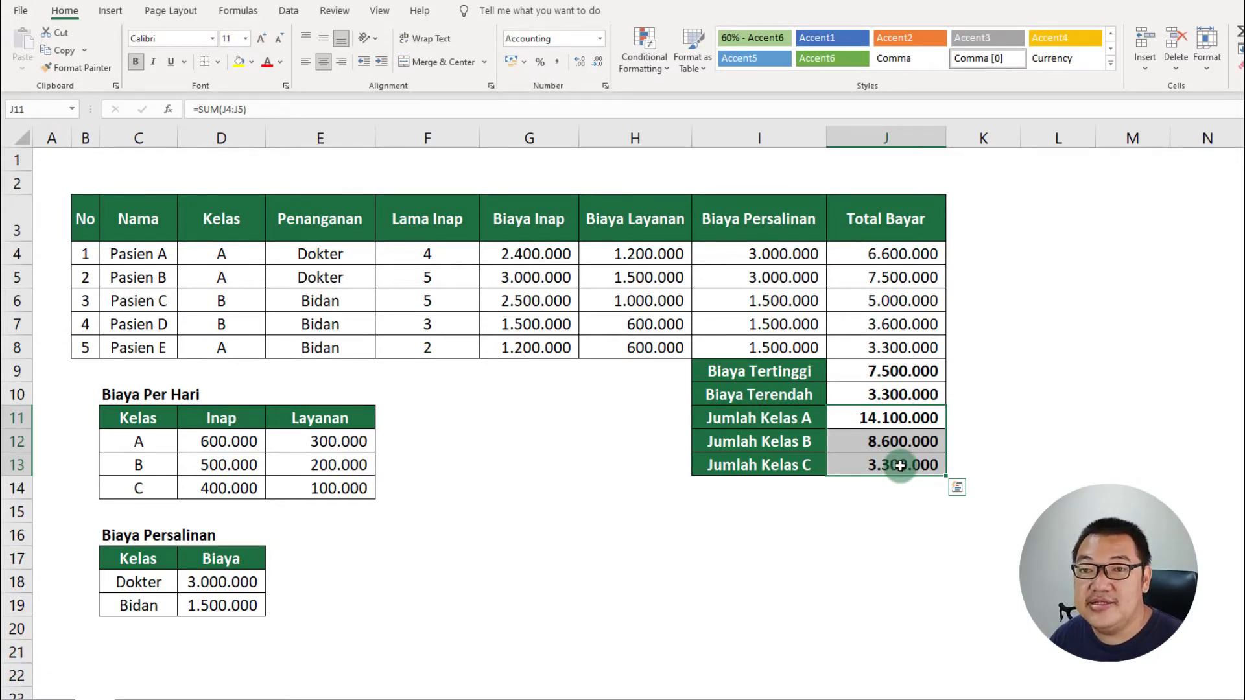
{"action": "key", "text": "Delete"}
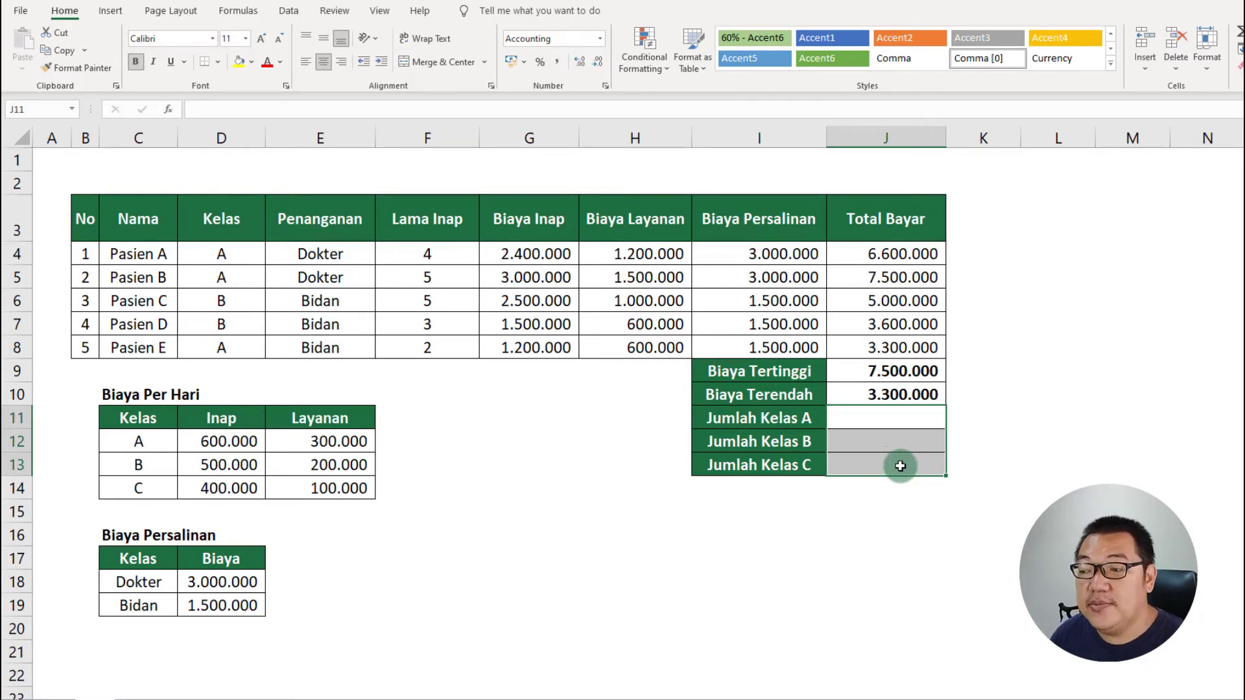
- Start a SUMIF in J11 with the locked class range $D$4:$D$8
{"action": "key", "text": "shift+BackSpace"}
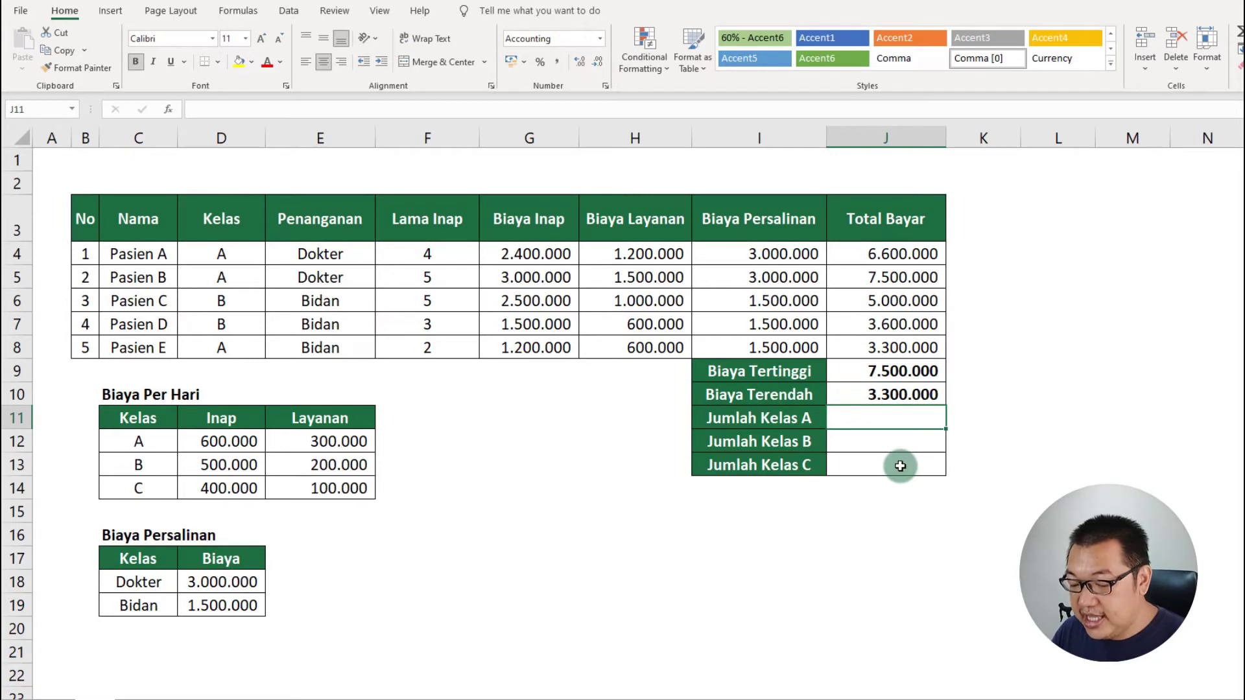
{"action": "type", "text": "=sumif"}
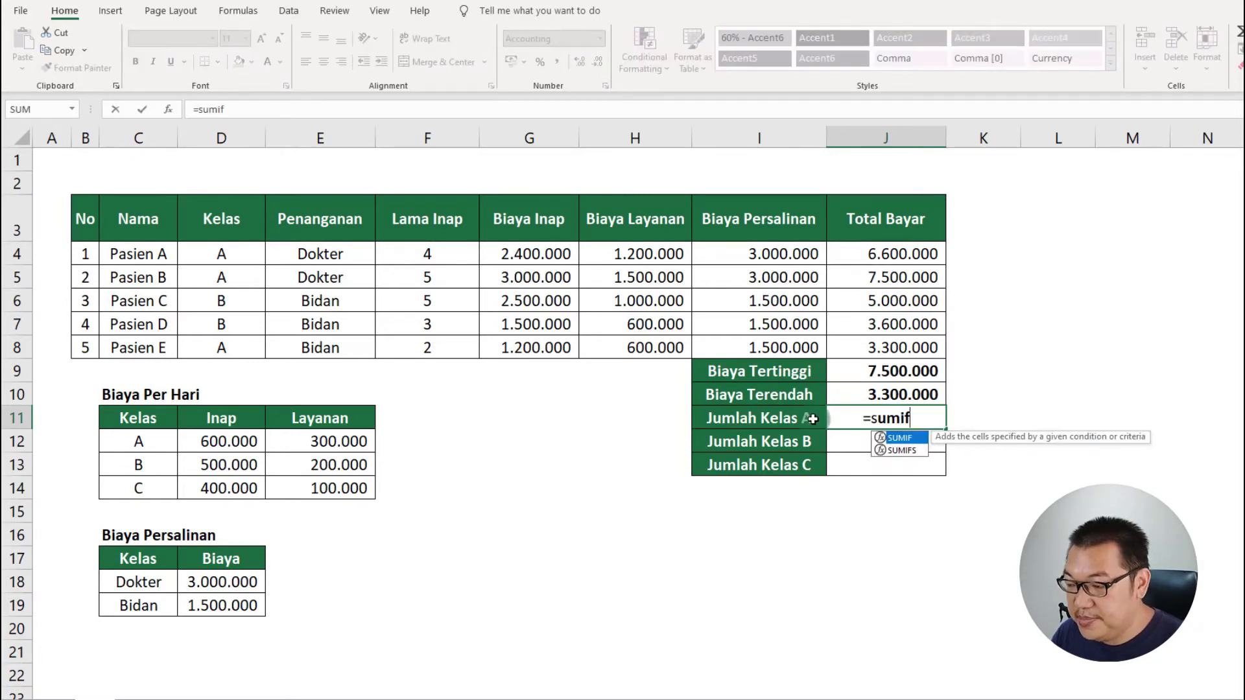
{"action": "key", "text": "Tab"}
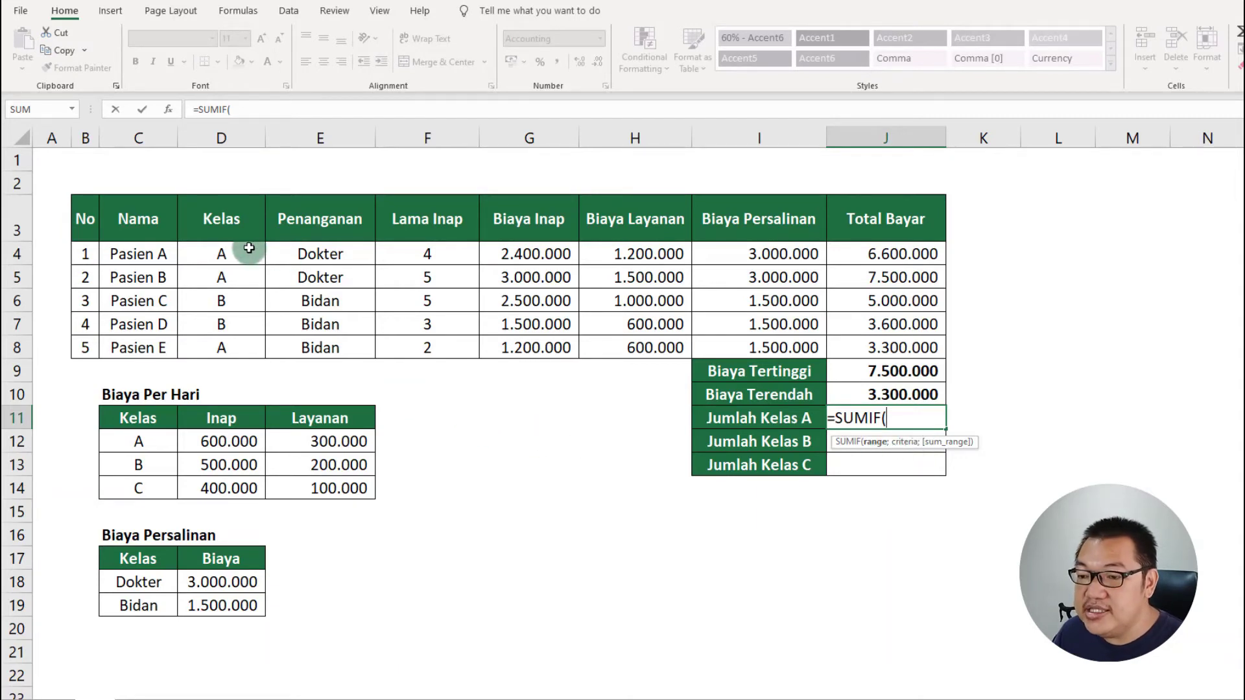
{"action": "left_click_drag", "start_coordinate": [249, 253], "coordinate": [237, 339]}
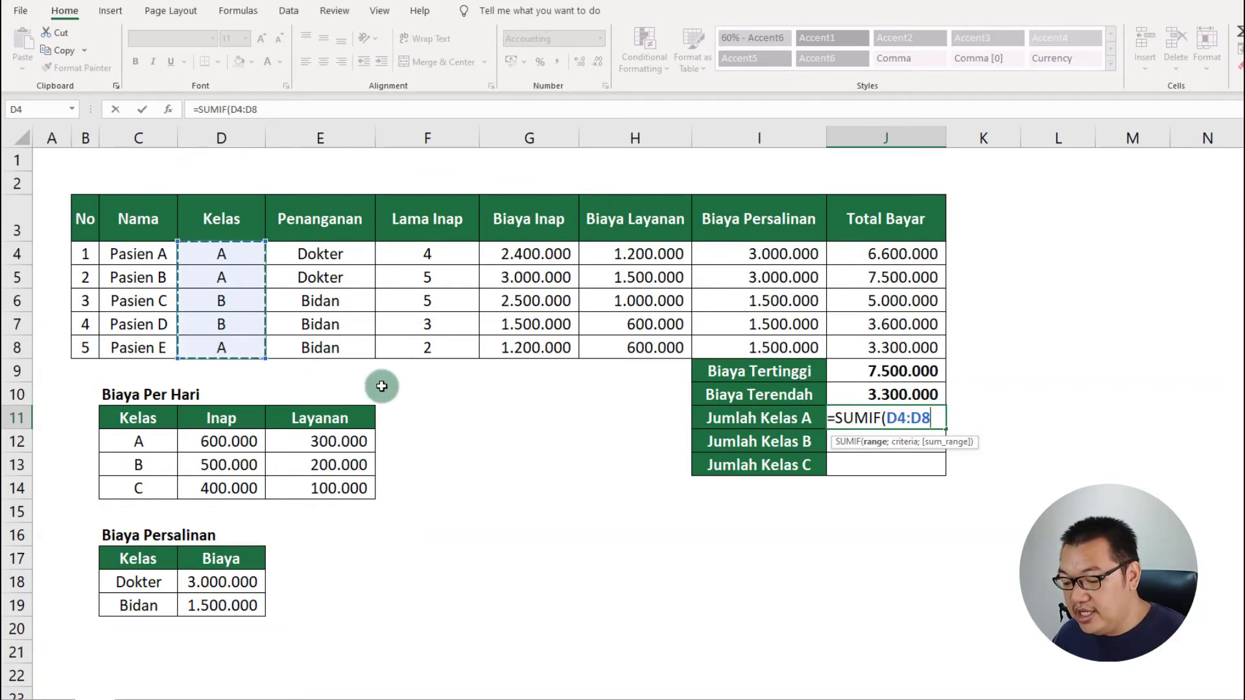
{"action": "key", "text": "F4"}
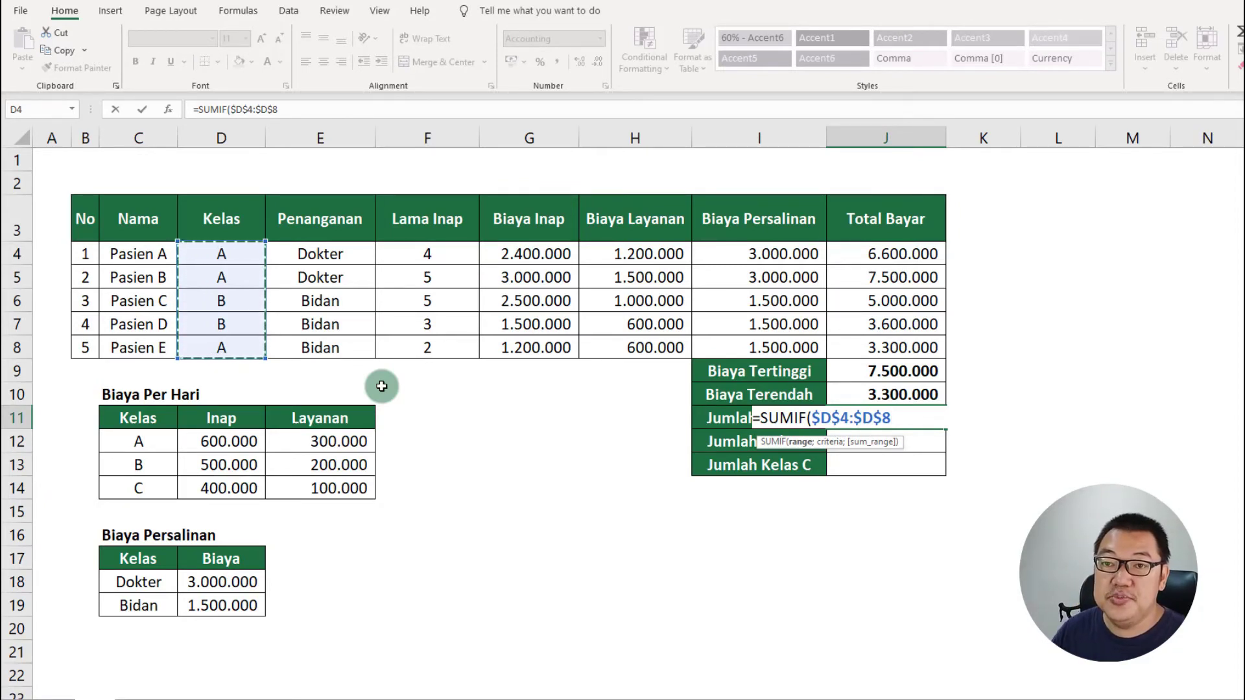
{"action": "type", "text": ";"}
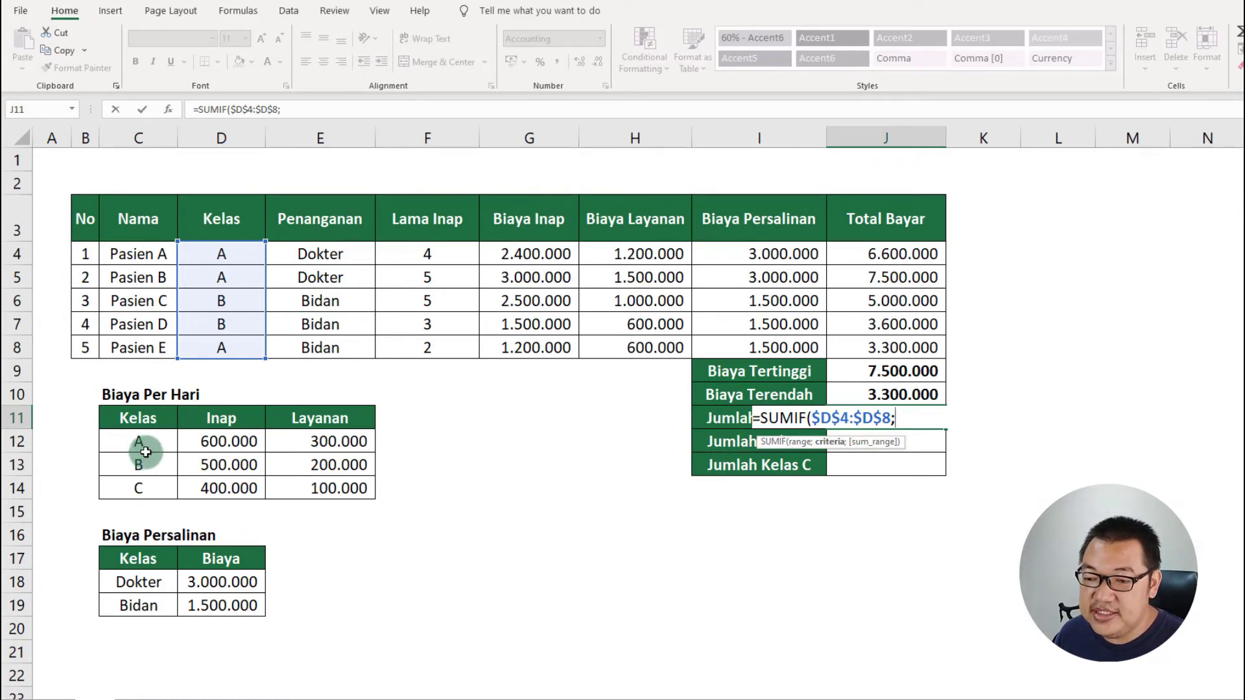
- Finish the SUMIF with criterion C12 and sum range $J$4:$J$8, giving 17.400.000
{"action": "left_click", "coordinate": [147, 444]}
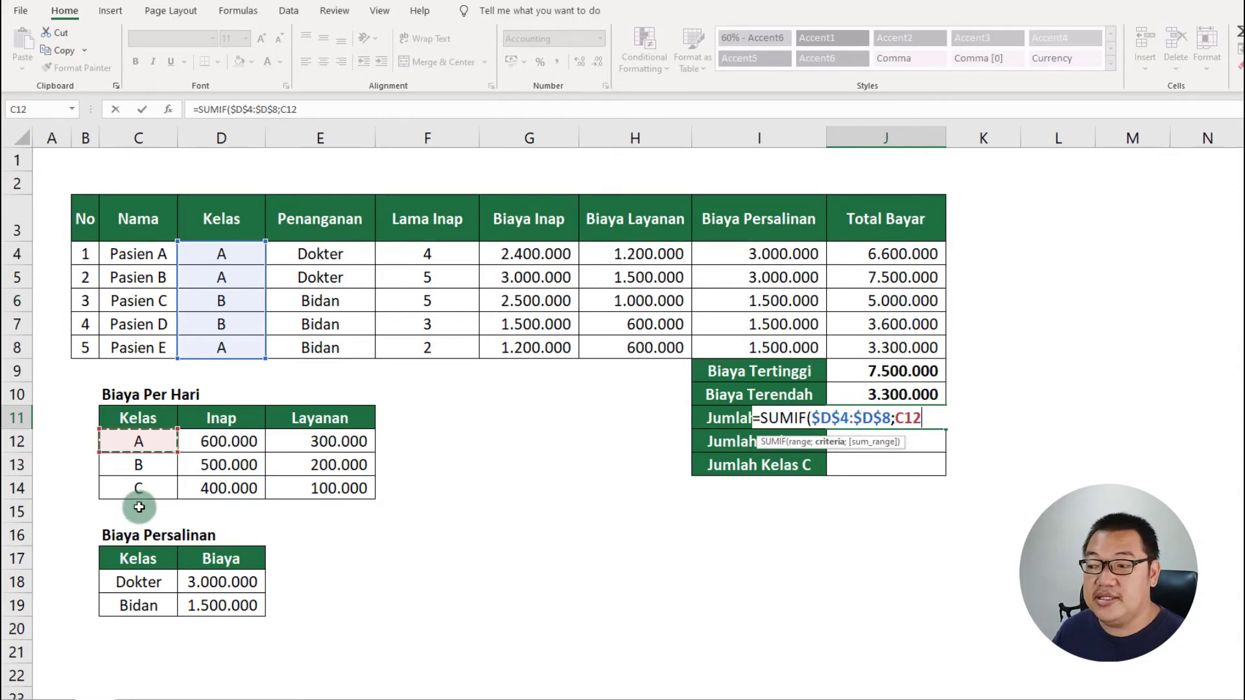
{"action": "type", "text": ";"}
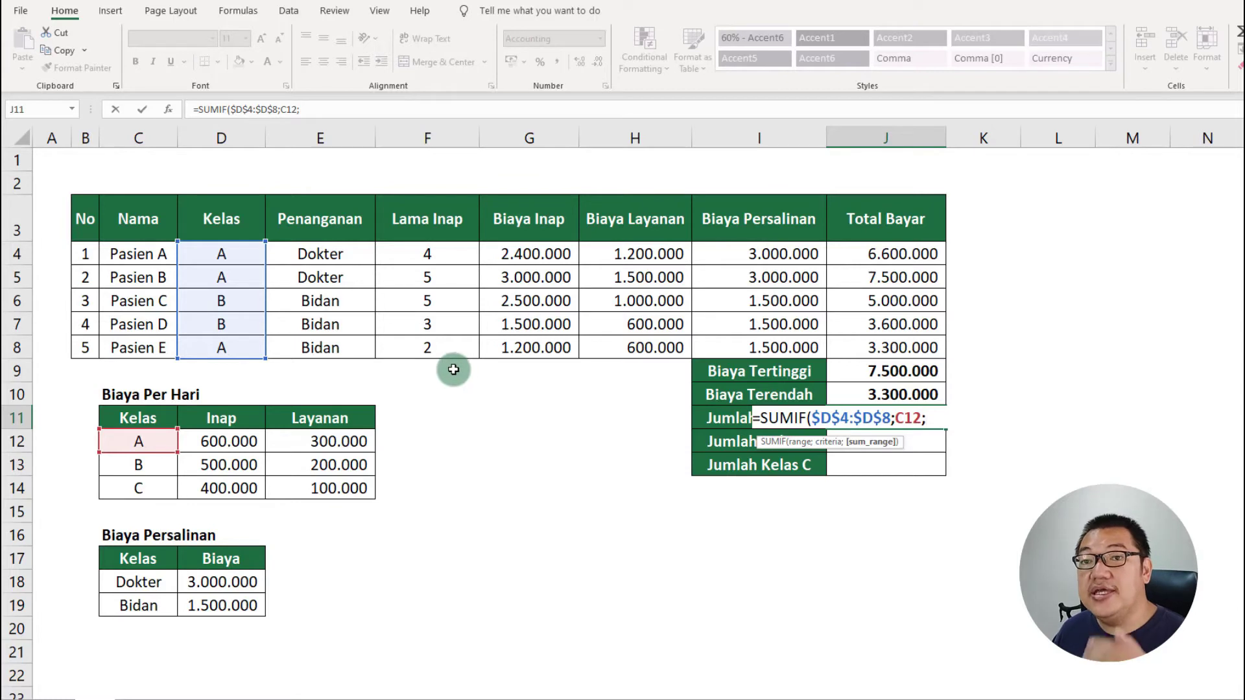
{"action": "left_click", "coordinate": [906, 252]}
{"action": "left_click_drag", "start_coordinate": [906, 253], "coordinate": [916, 343]}
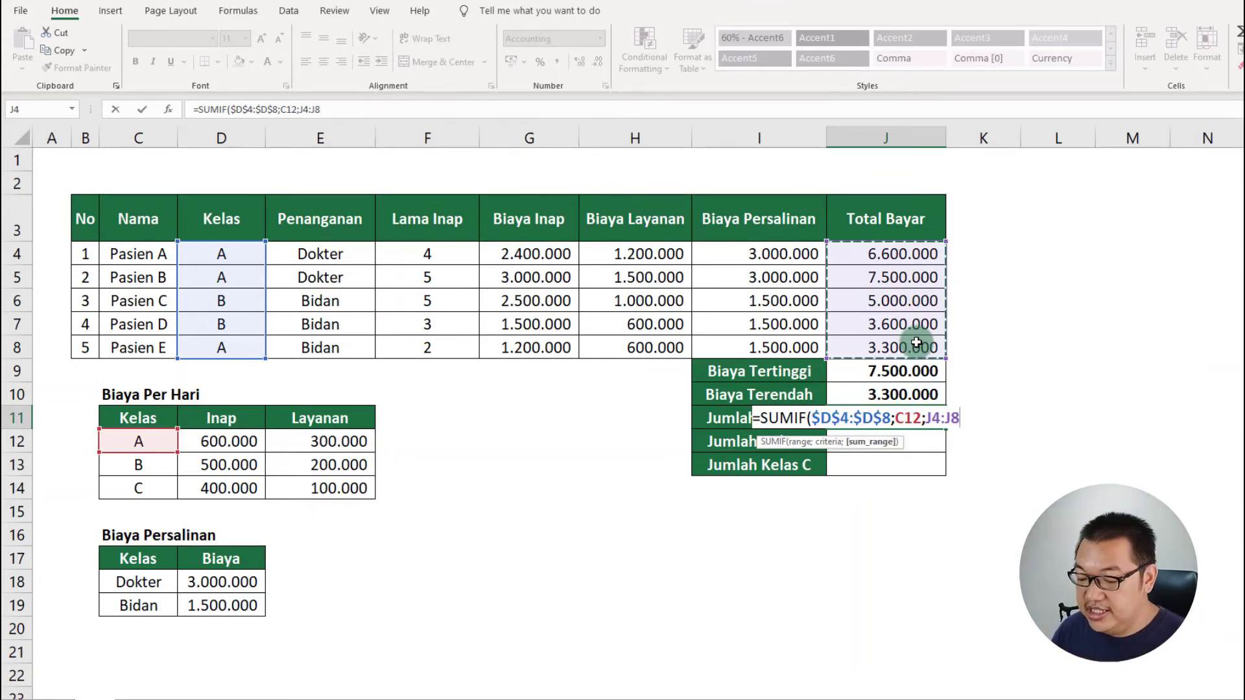
{"action": "key", "text": "F4"}
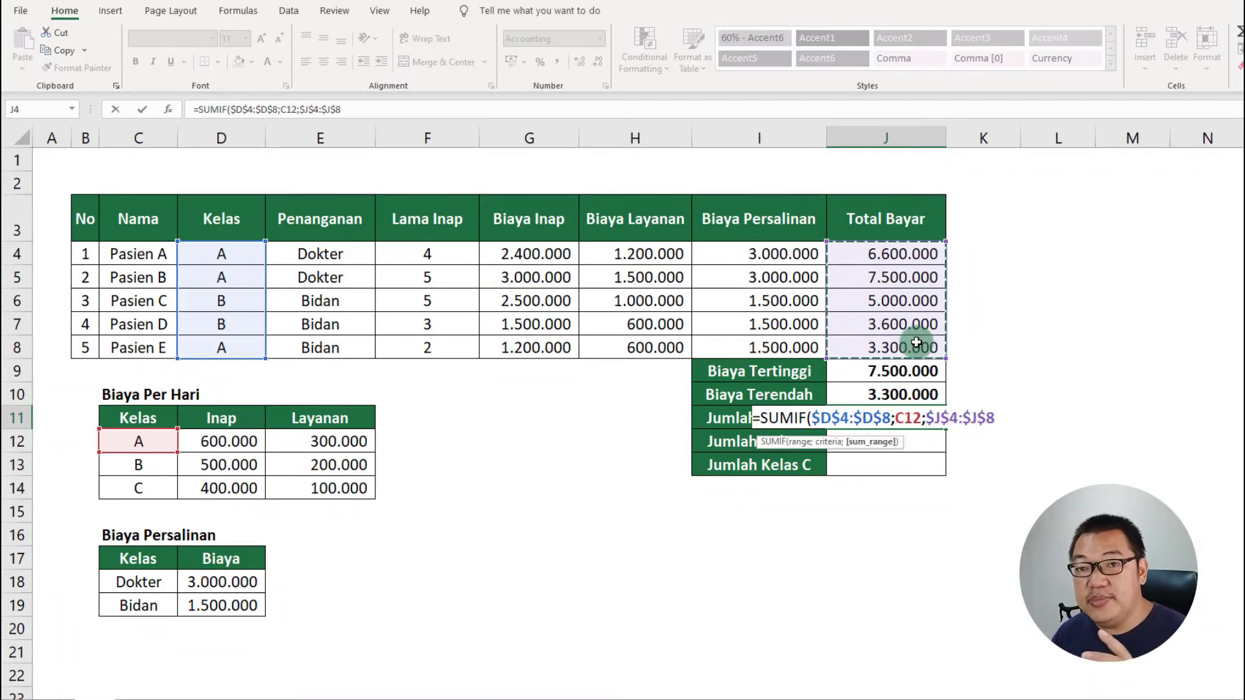
{"action": "type", "text": ")"}
{"action": "key", "text": "Return"}
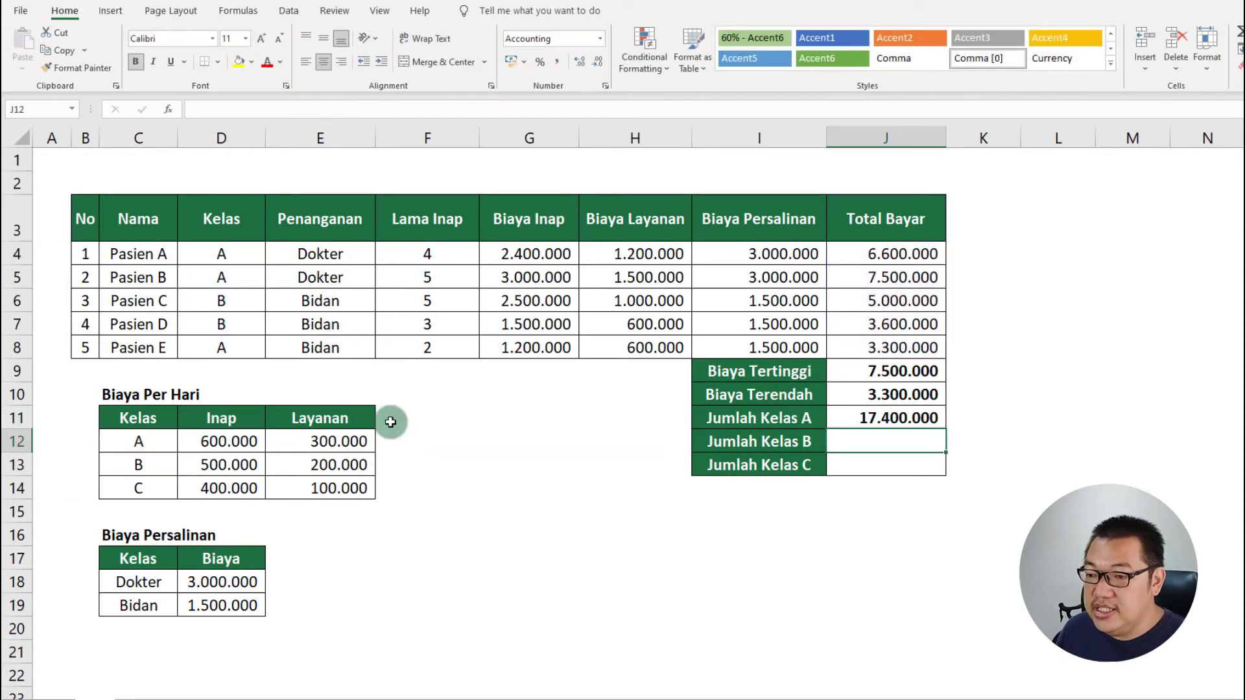
- Check the class A Kelas cells and Total Bayar values behind the Jumlah Kelas A SUMIF
{"action": "left_click", "coordinate": [245, 350]}
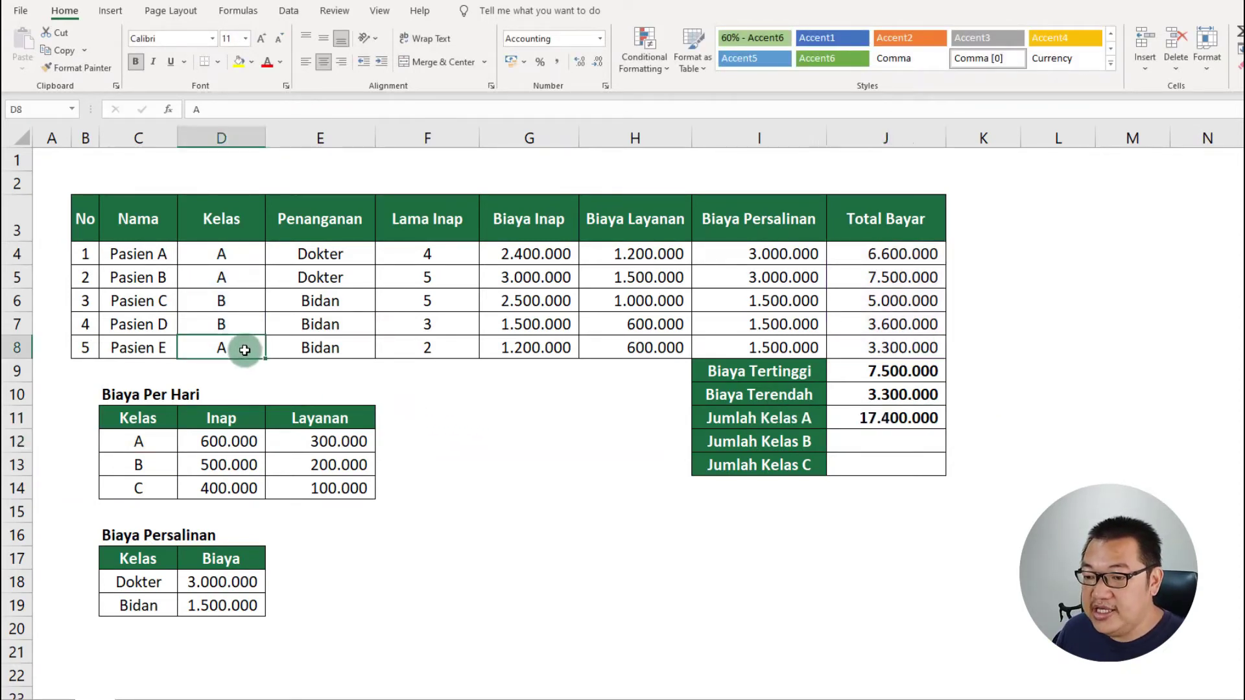
{"action": "left_click", "coordinate": [242, 278], "text": "ctrl"}
{"action": "left_click", "coordinate": [241, 254], "text": "ctrl"}
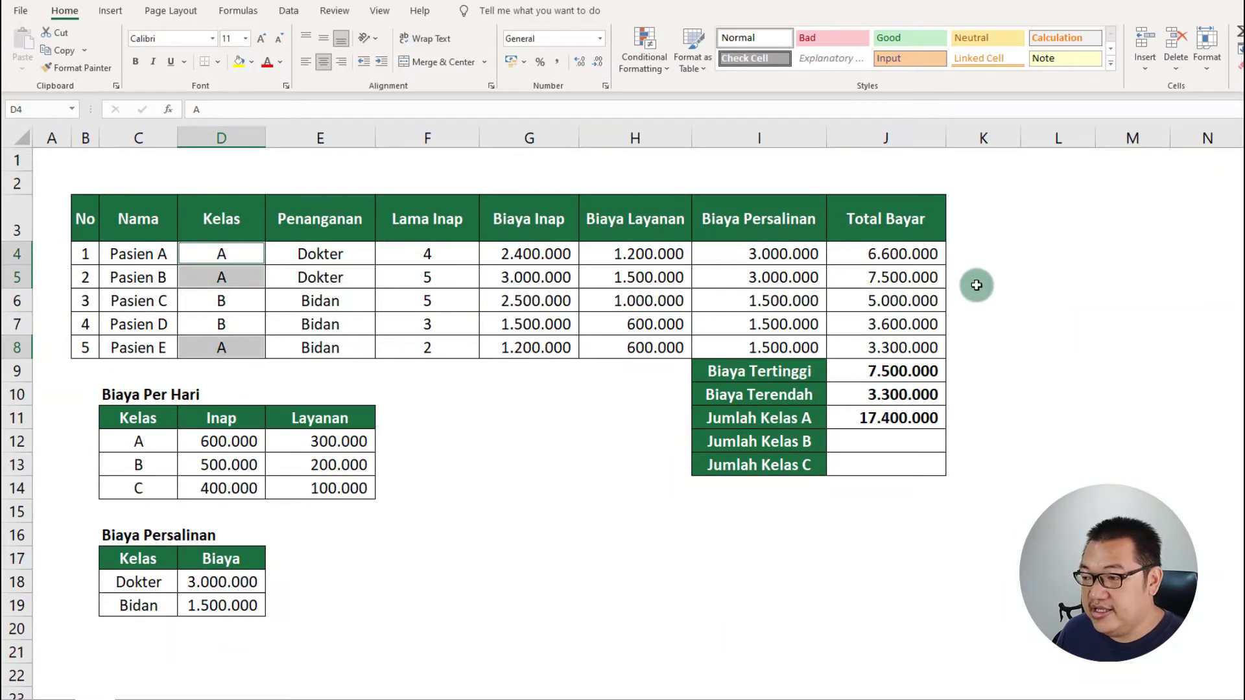
{"action": "left_click_drag", "start_coordinate": [898, 254], "coordinate": [897, 278]}
{"action": "left_click", "coordinate": [903, 343], "text": "ctrl"}
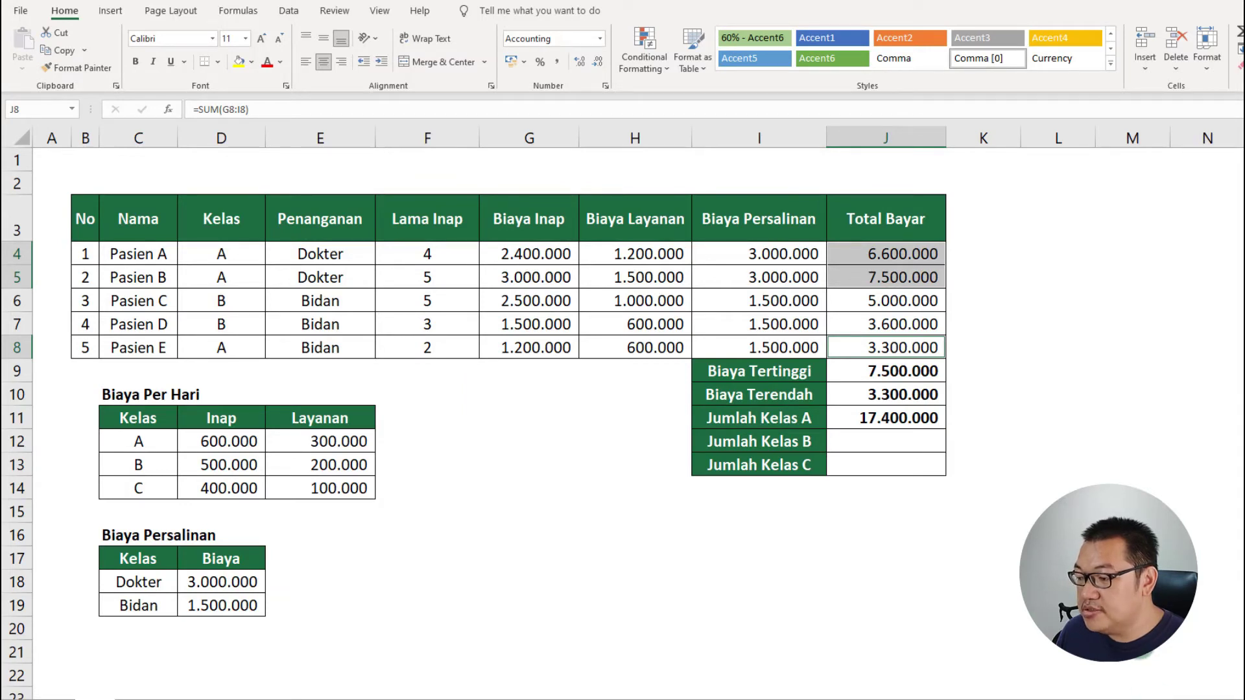
{"action": "left_click", "coordinate": [899, 417]}
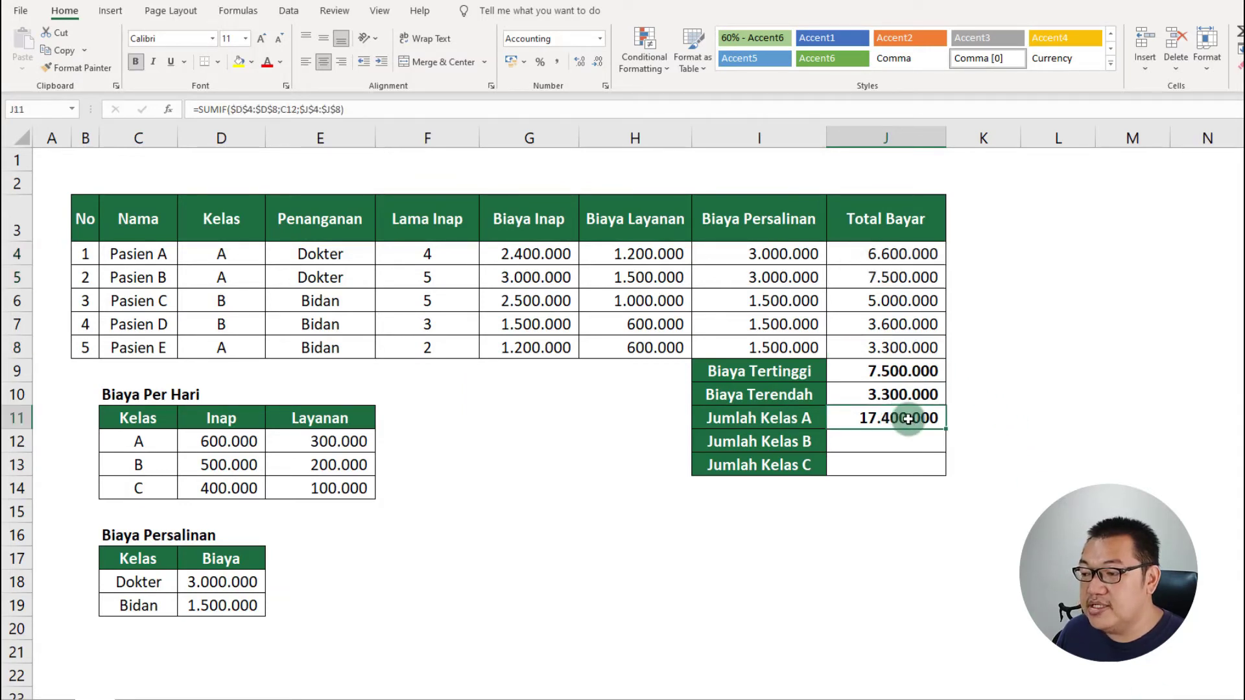
- Set Pasien E's class in D8 to C, so Jumlah Kelas A becomes 14.100.000
{"action": "left_click", "coordinate": [254, 348]}
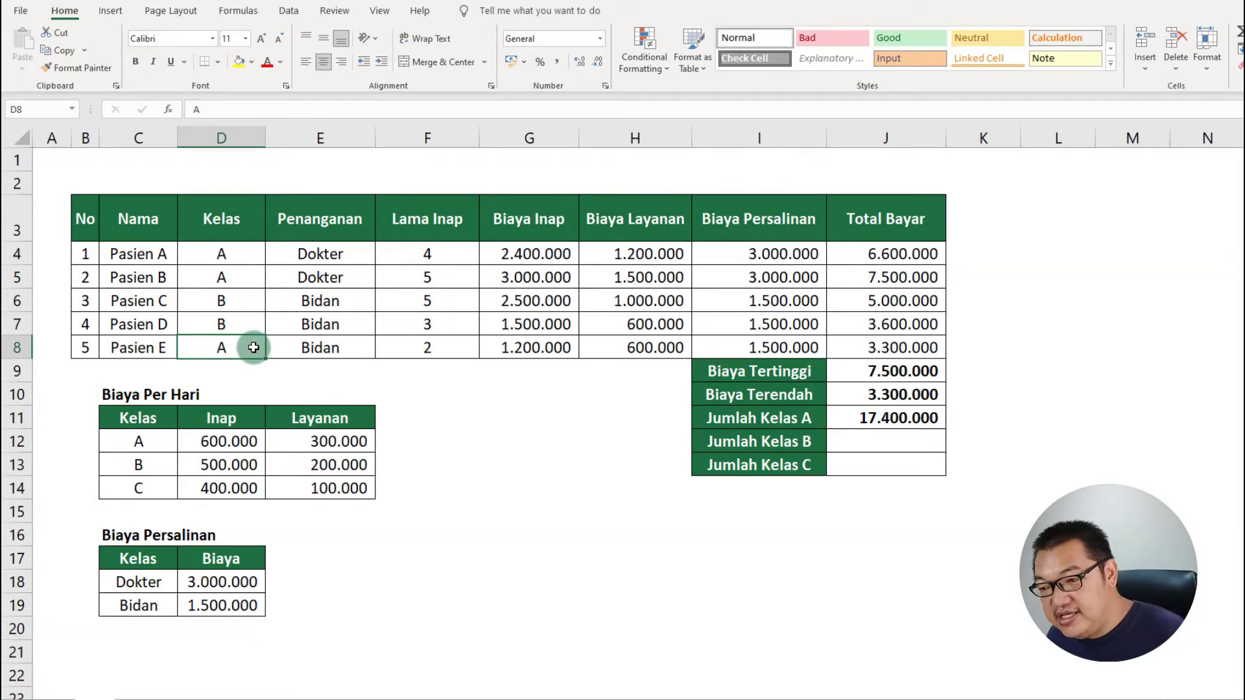
{"action": "type", "text": "C"}
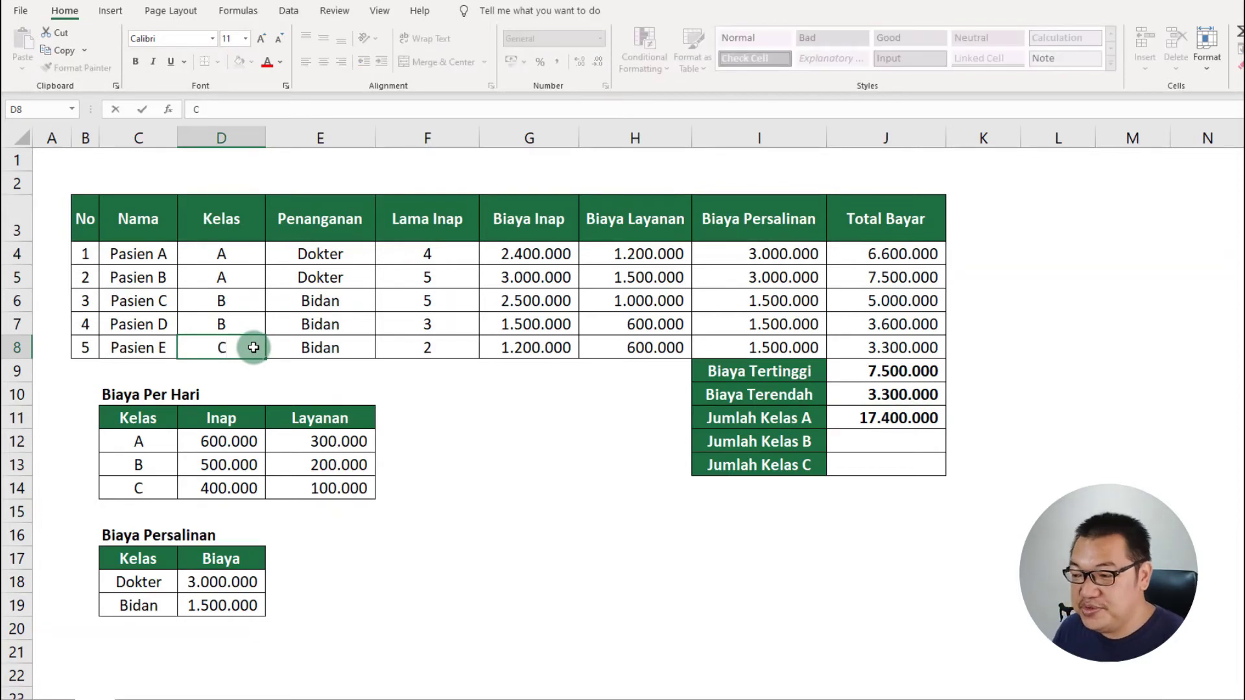
{"action": "key", "text": "Return"}
{"action": "left_click_drag", "start_coordinate": [901, 278], "coordinate": [901, 259]}
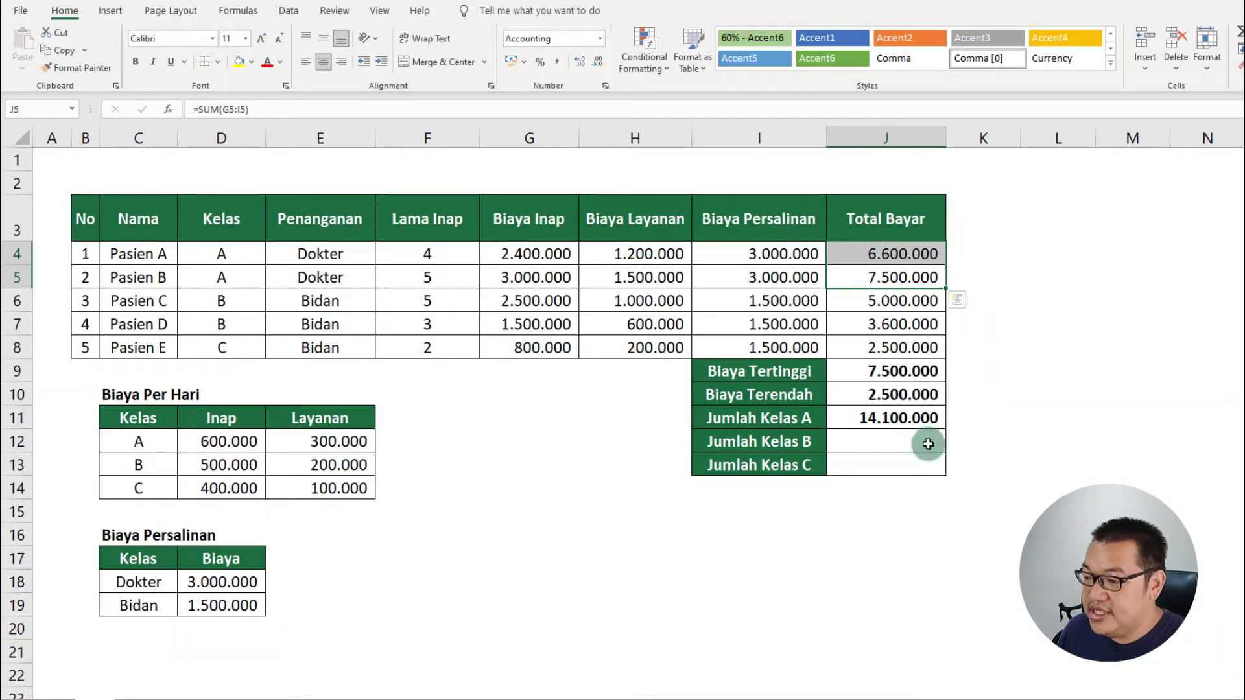
{"action": "left_click", "coordinate": [916, 422]}
{"action": "left_click_drag", "start_coordinate": [945, 429], "coordinate": [946, 470]}
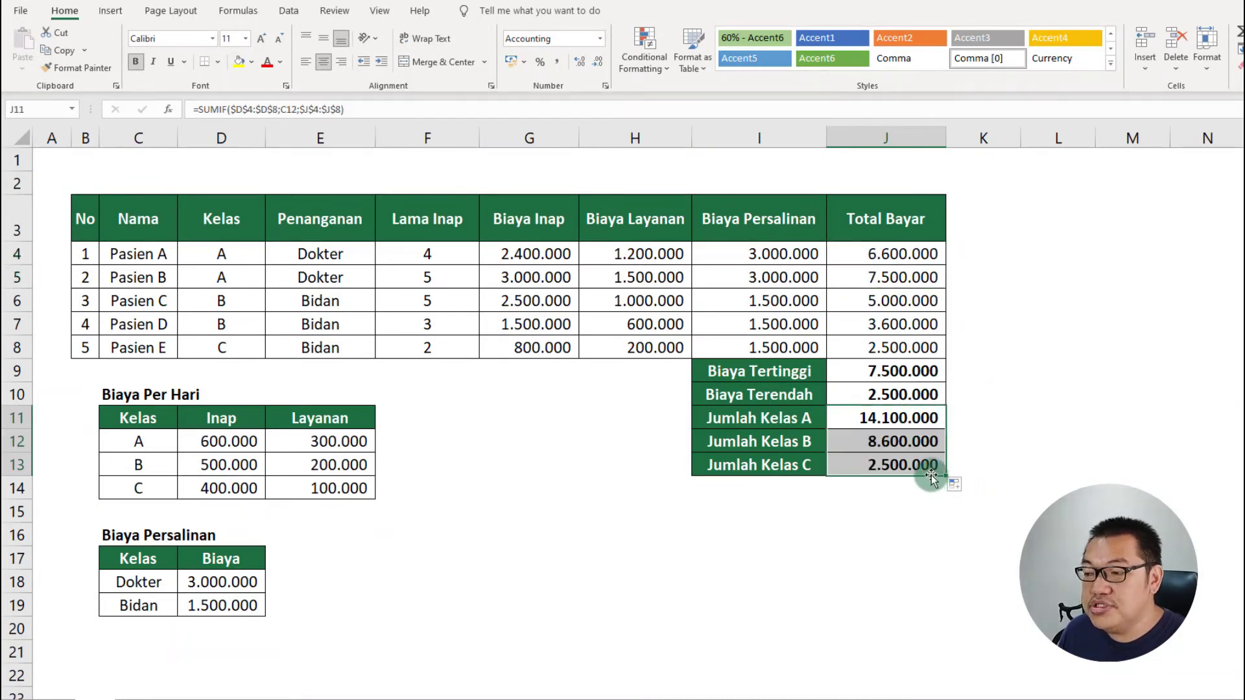
{"action": "left_click", "coordinate": [890, 451]}
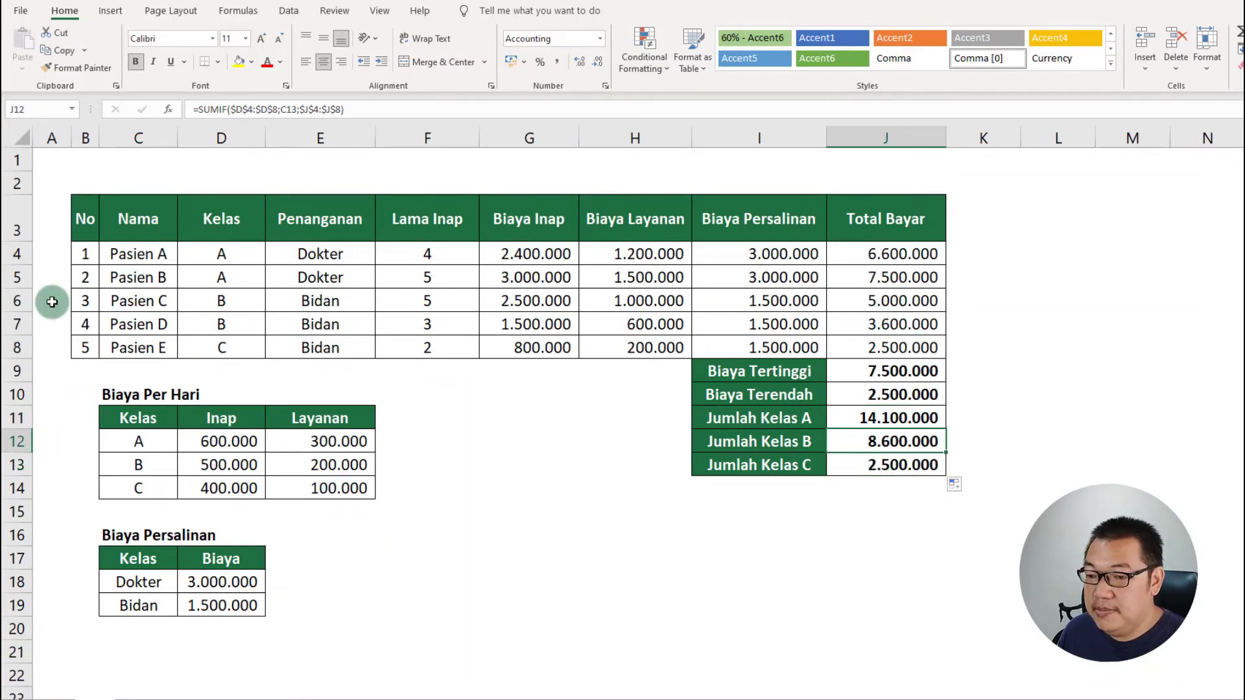
{"action": "left_click", "coordinate": [14, 302]}
{"action": "left_click_drag", "start_coordinate": [14, 302], "coordinate": [14, 324]}
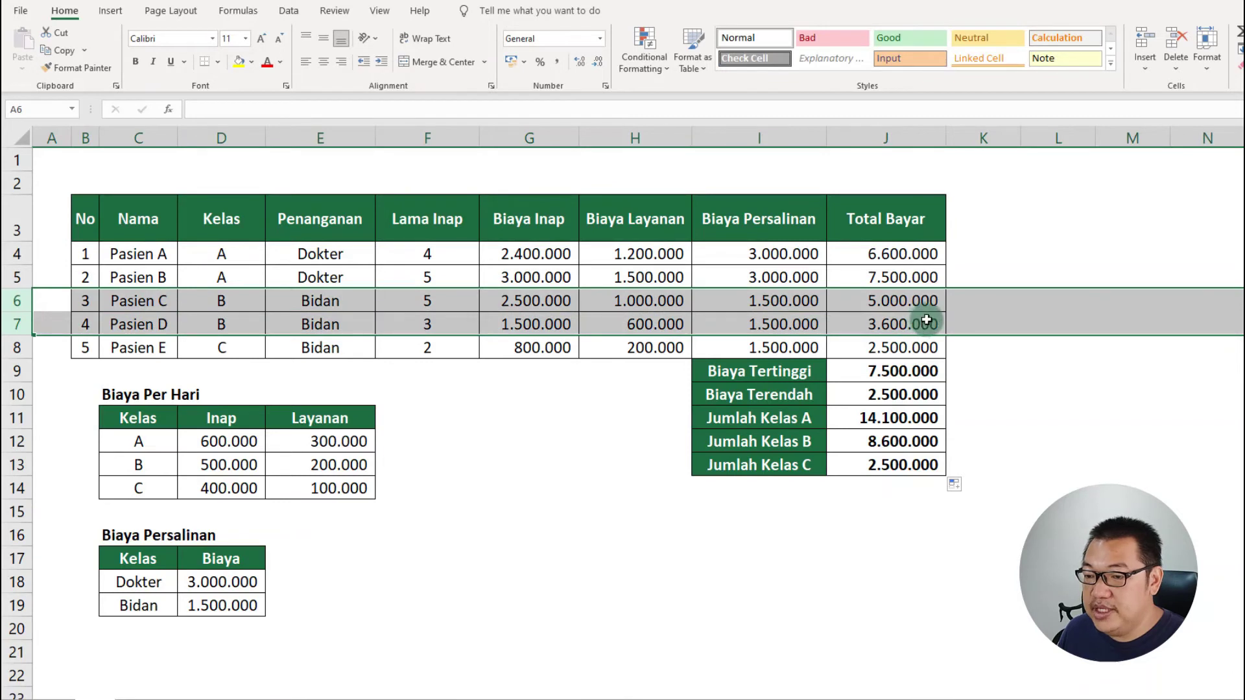
{"action": "left_click_drag", "start_coordinate": [916, 301], "coordinate": [922, 318]}
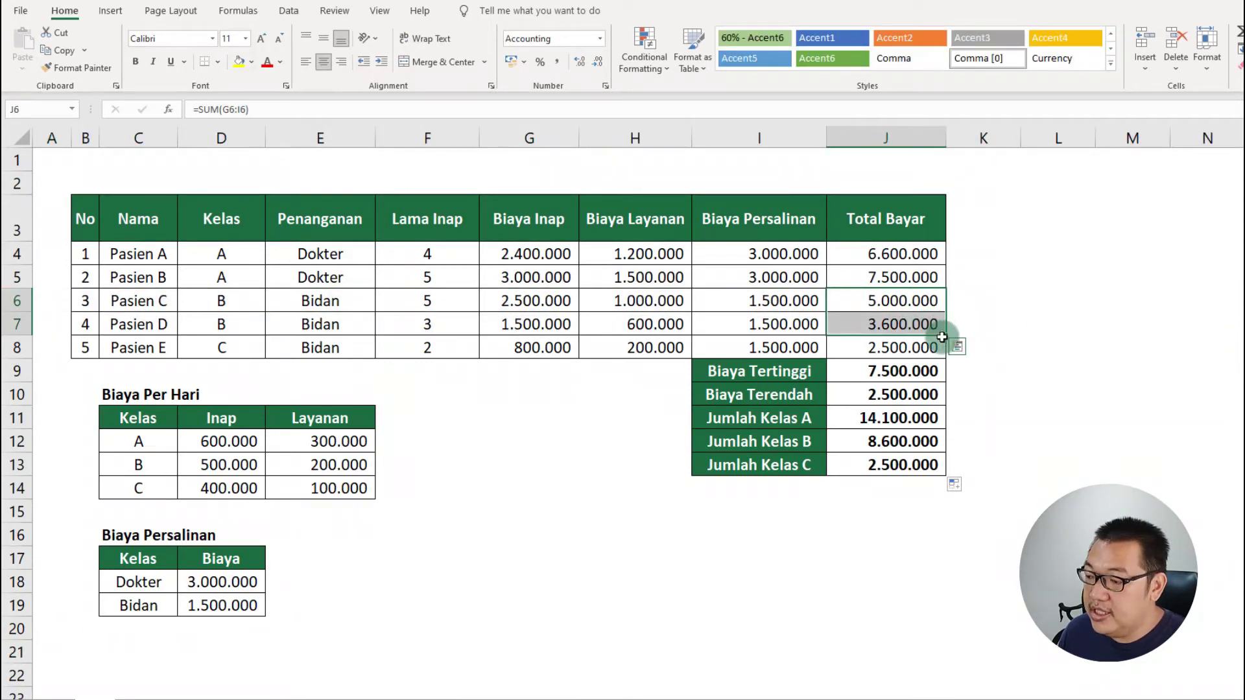
{"action": "left_click", "coordinate": [928, 438]}
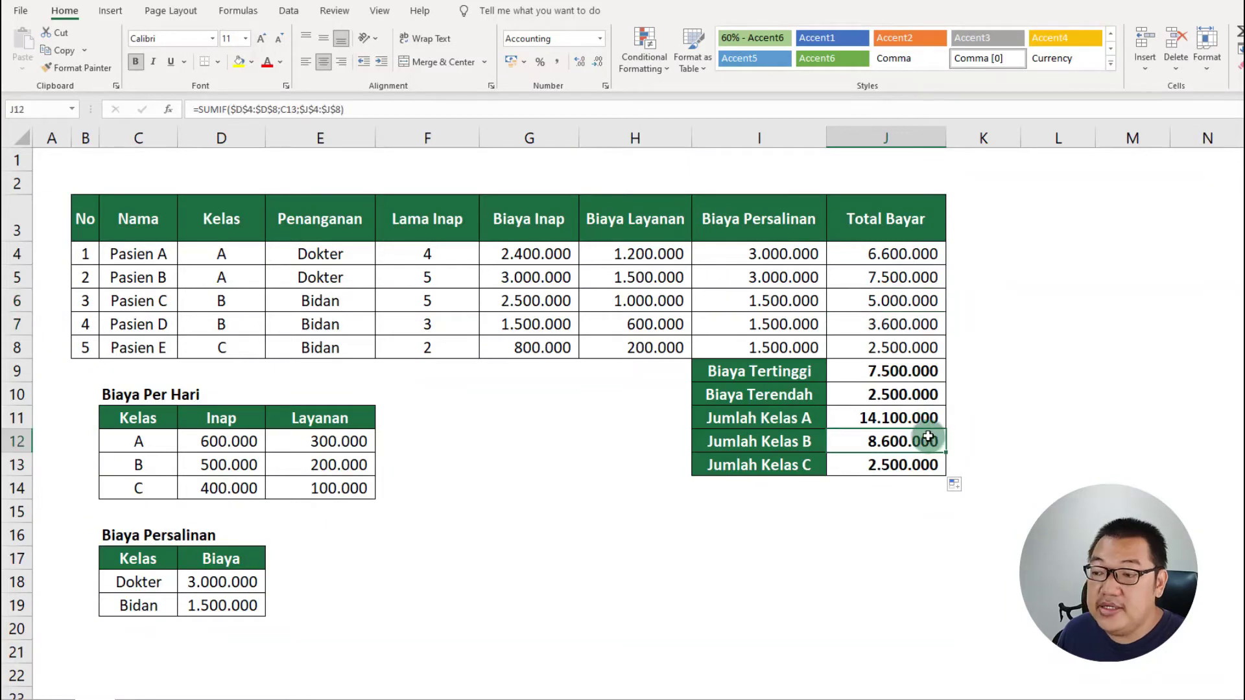
{"action": "left_click", "coordinate": [827, 525]}
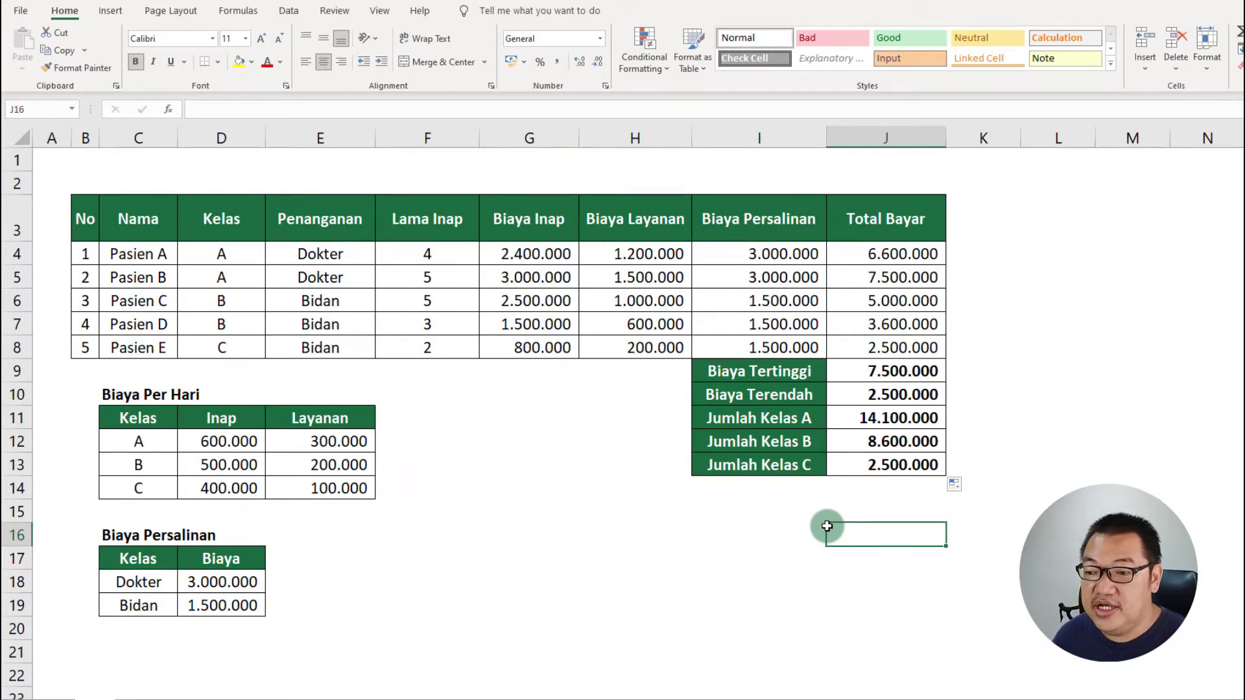
{"action": "left_click", "coordinate": [209, 350]}
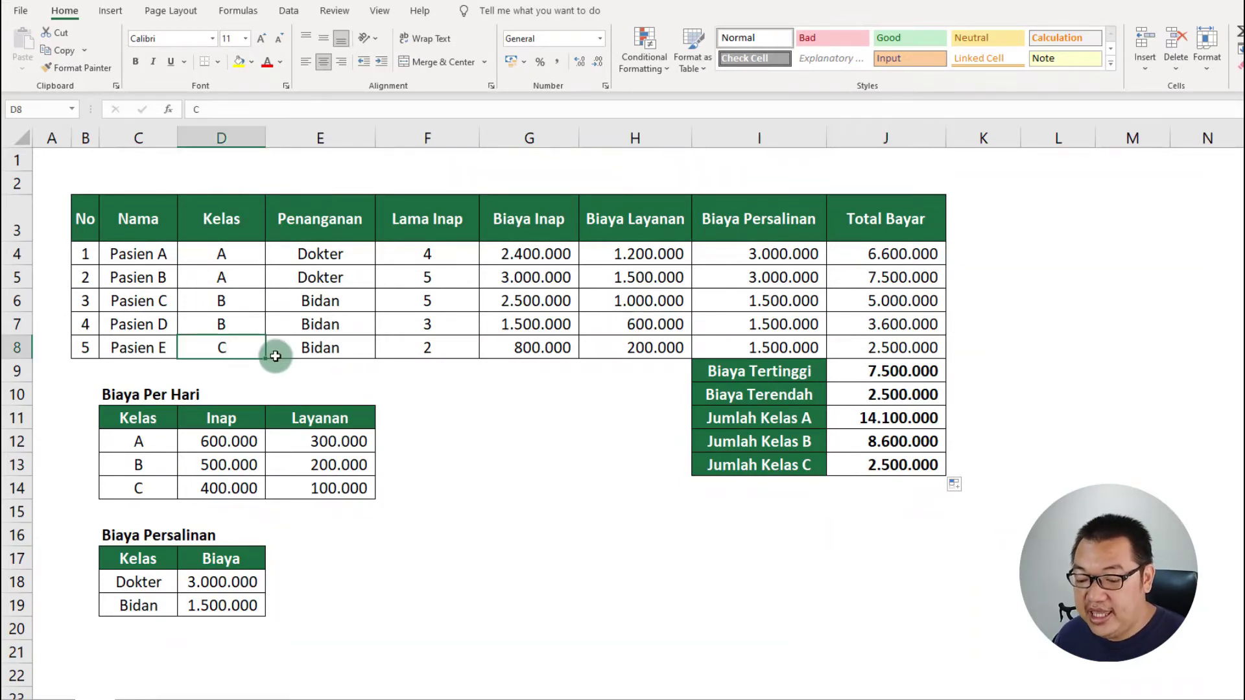
{"action": "type", "text": "A"}
{"action": "key", "text": "Return"}
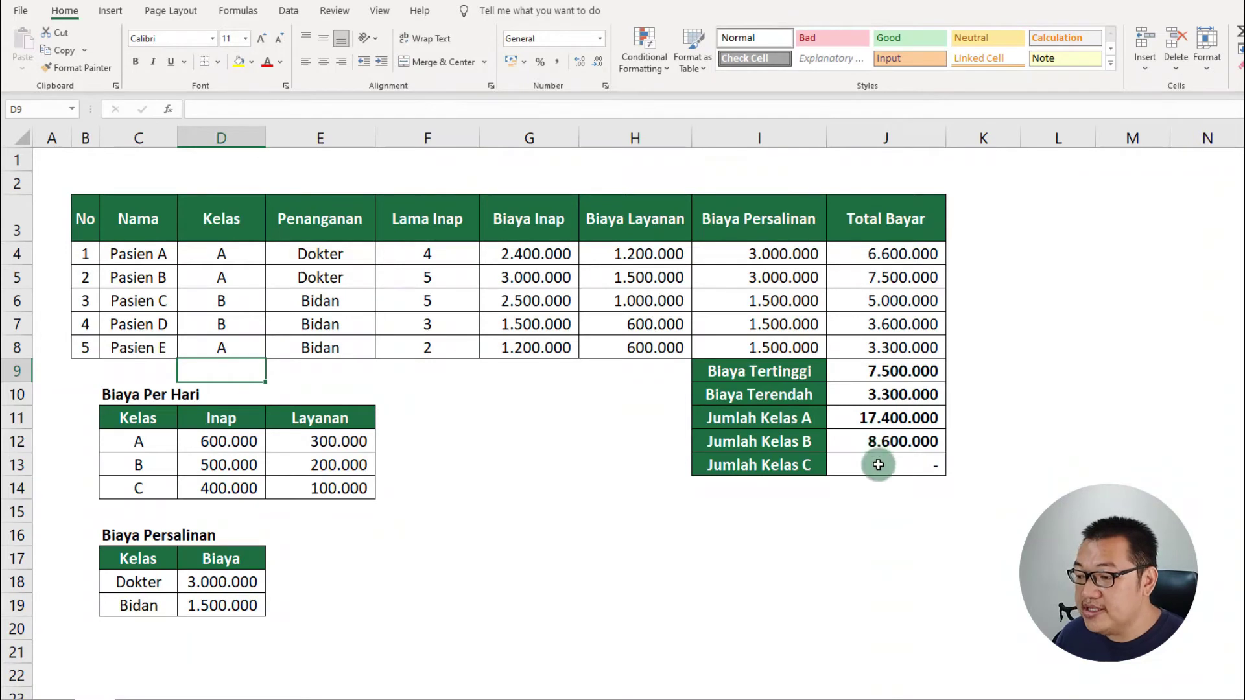
{"action": "left_click", "coordinate": [879, 467]}
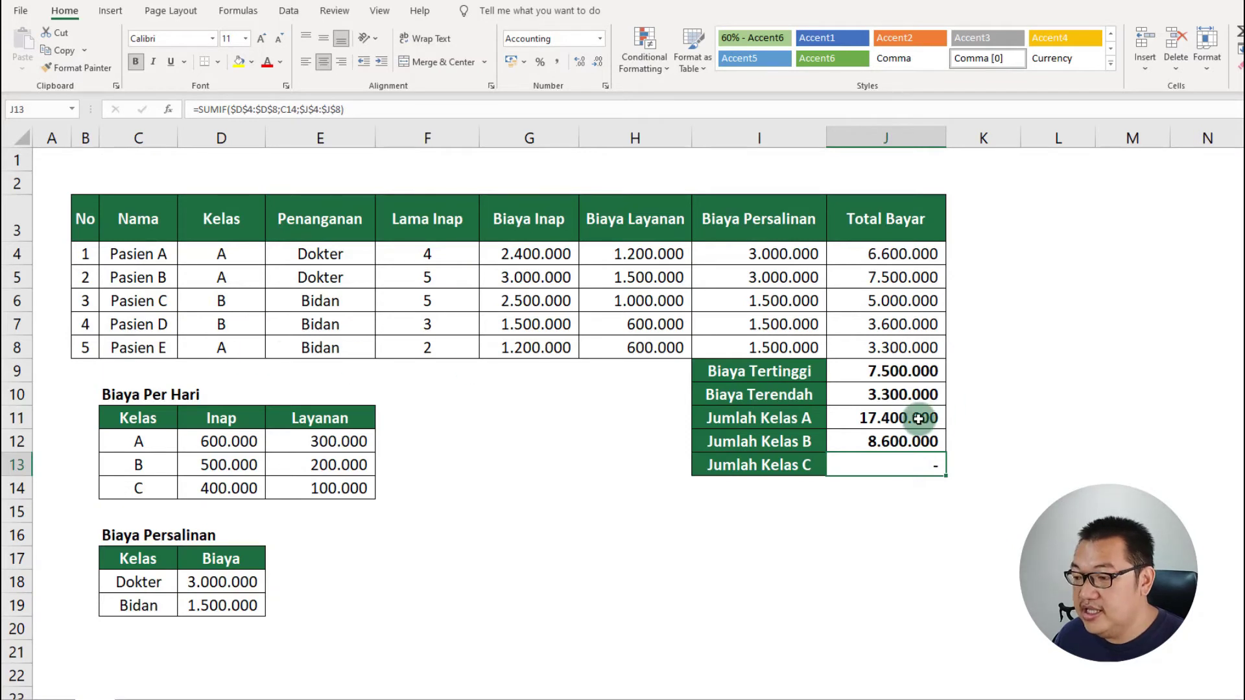
{"action": "left_click", "coordinate": [898, 422]}
{"action": "type", "text": "C"}
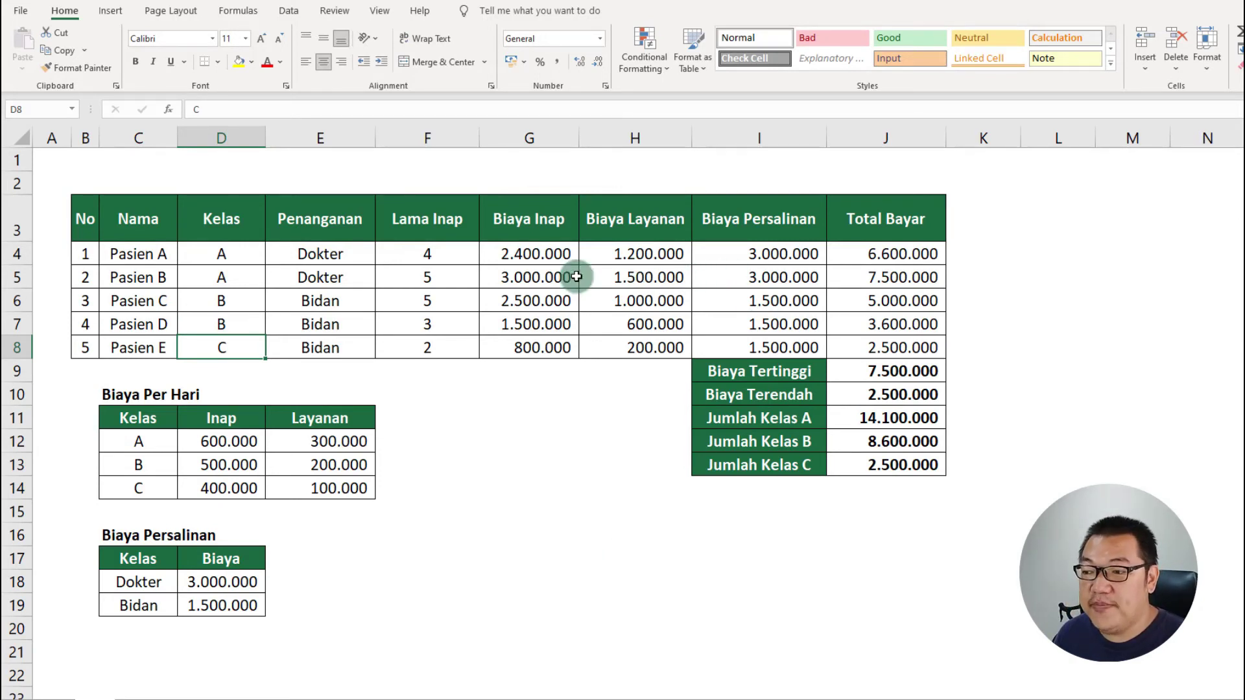
{"action": "left_click", "coordinate": [538, 255]}
{"action": "left_click_drag", "start_coordinate": [539, 255], "coordinate": [639, 348]}
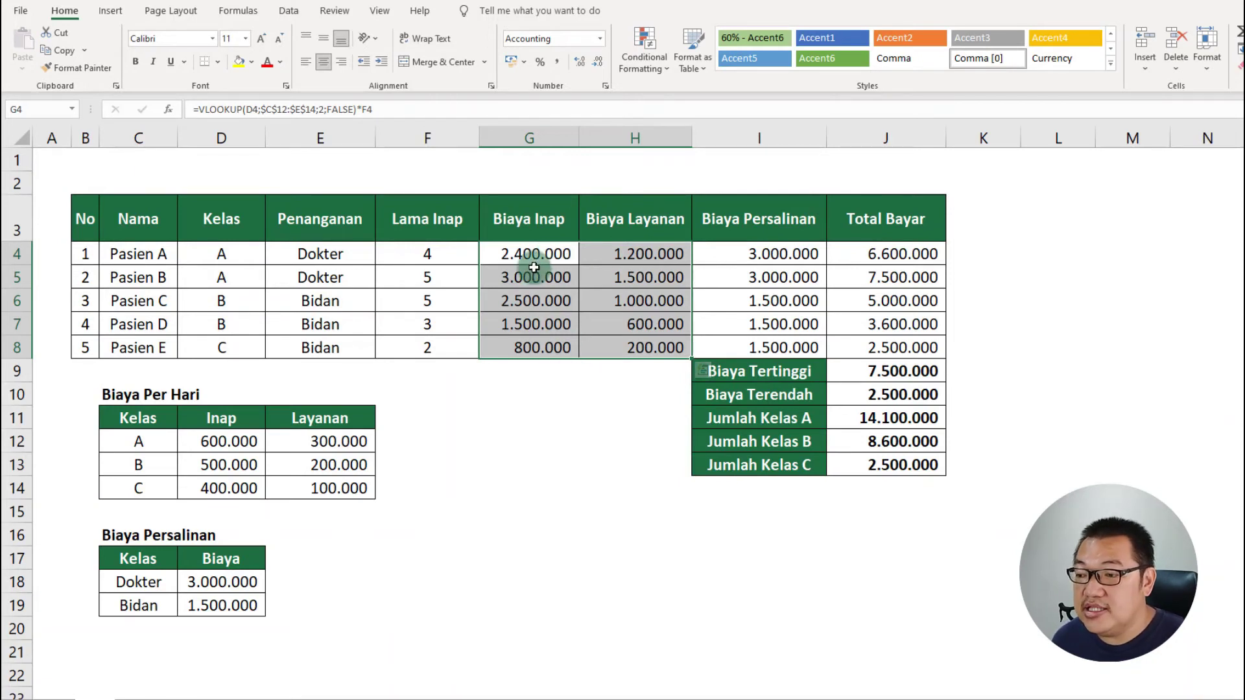
{"action": "left_click_drag", "start_coordinate": [534, 267], "coordinate": [540, 341]}
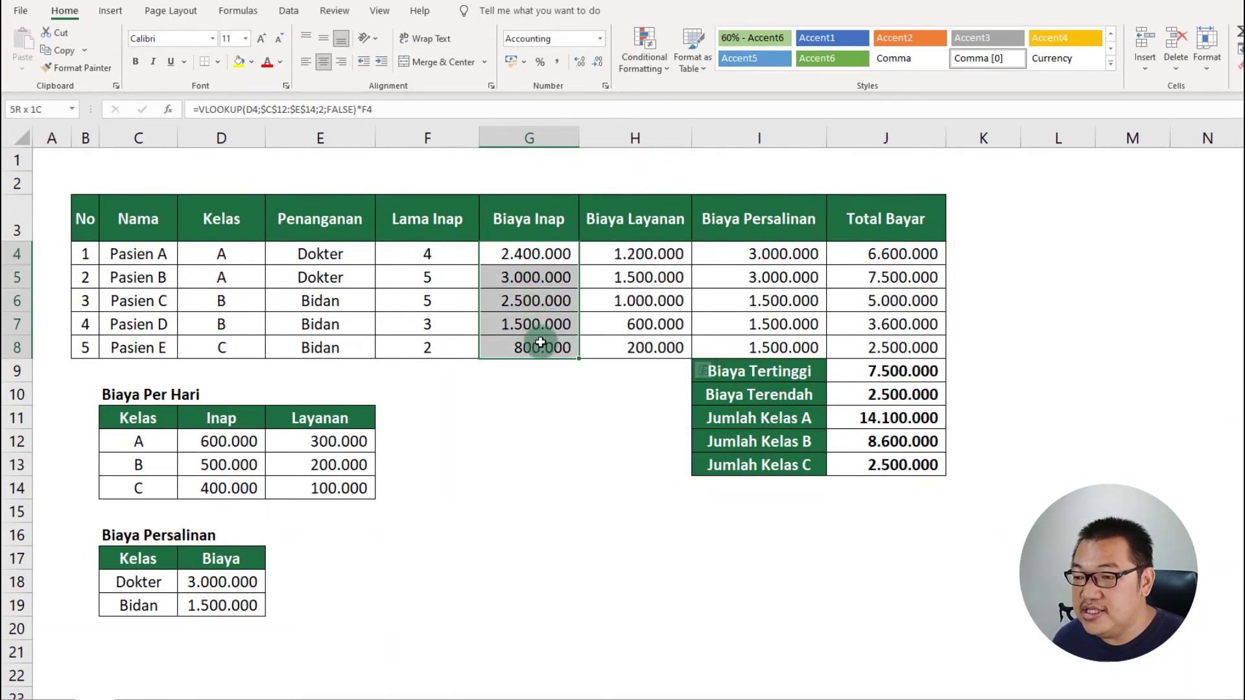
{"action": "key", "text": "ctrl+v"}
{"action": "left_click_drag", "start_coordinate": [597, 251], "coordinate": [607, 343]}
{"action": "key", "text": "ctrl+v"}
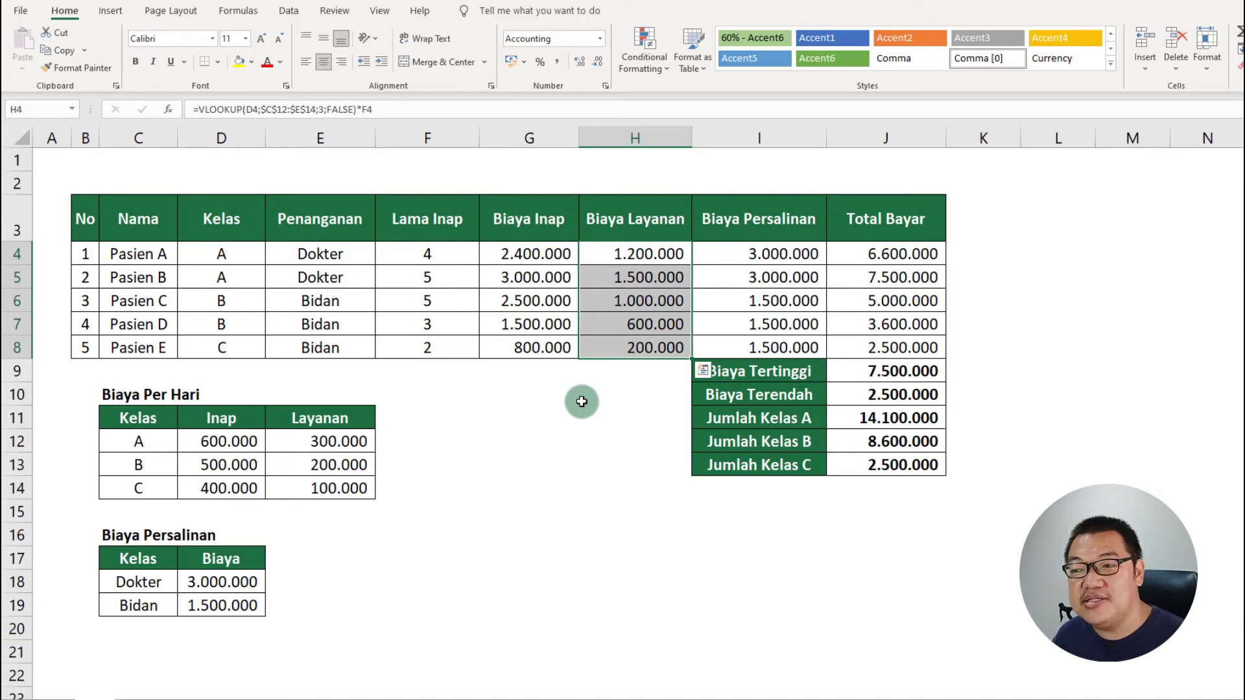
{"action": "left_click", "coordinate": [529, 415]}
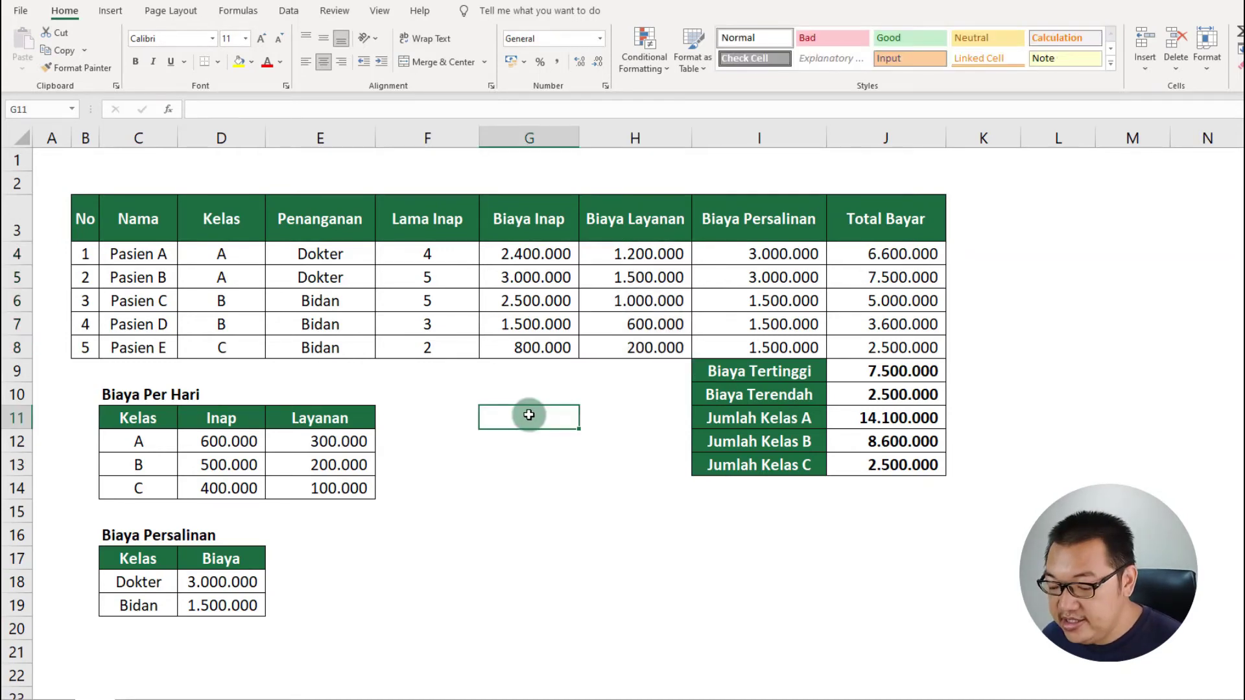
{"action": "type", "text": "=column"}
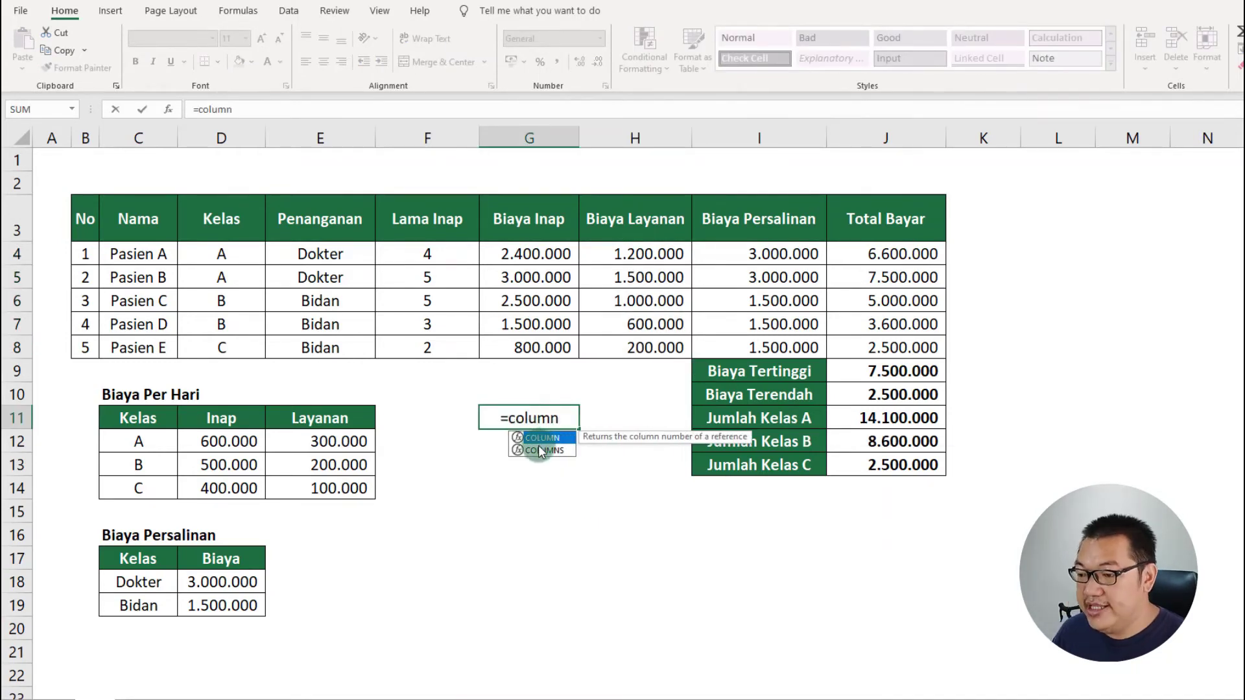
{"action": "left_click", "coordinate": [542, 450]}
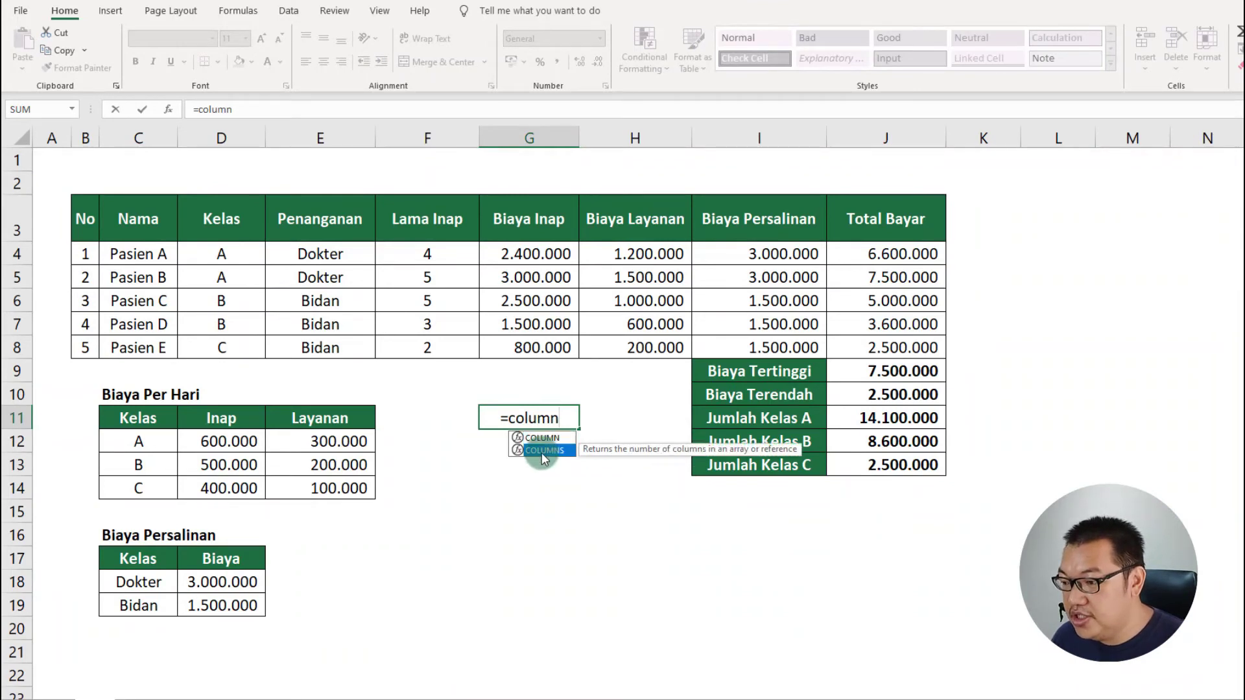
{"action": "key", "text": "Up"}
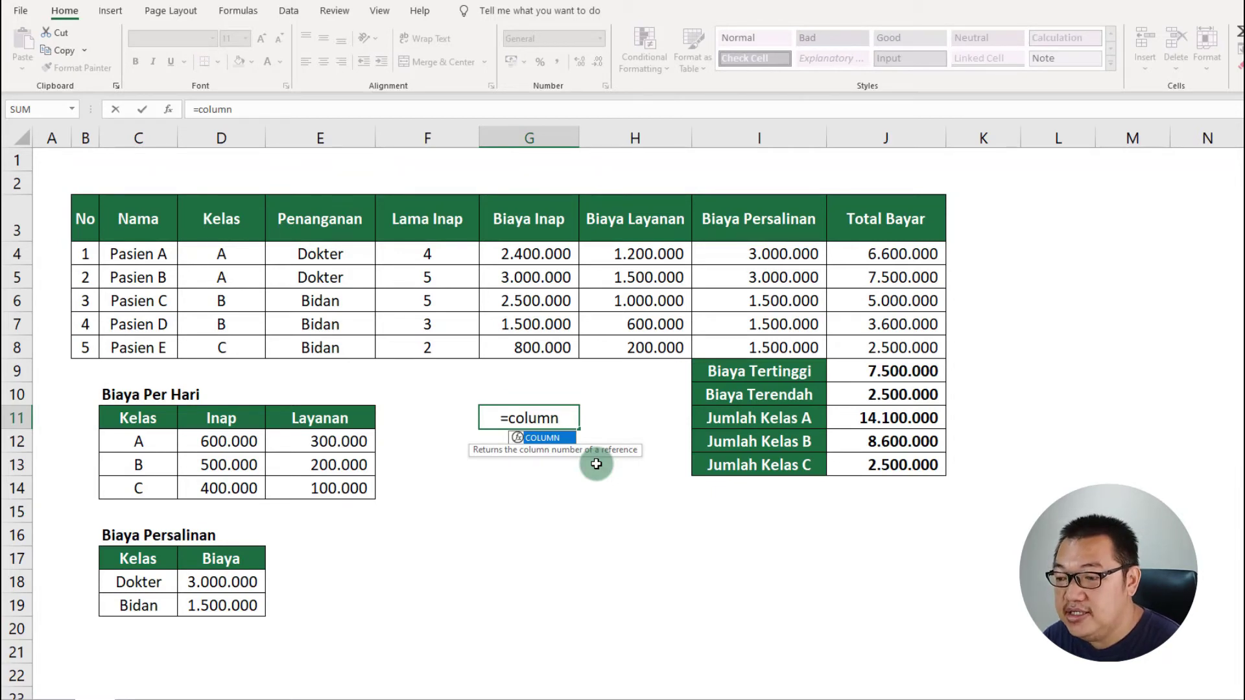
{"action": "key", "text": "Tab"}
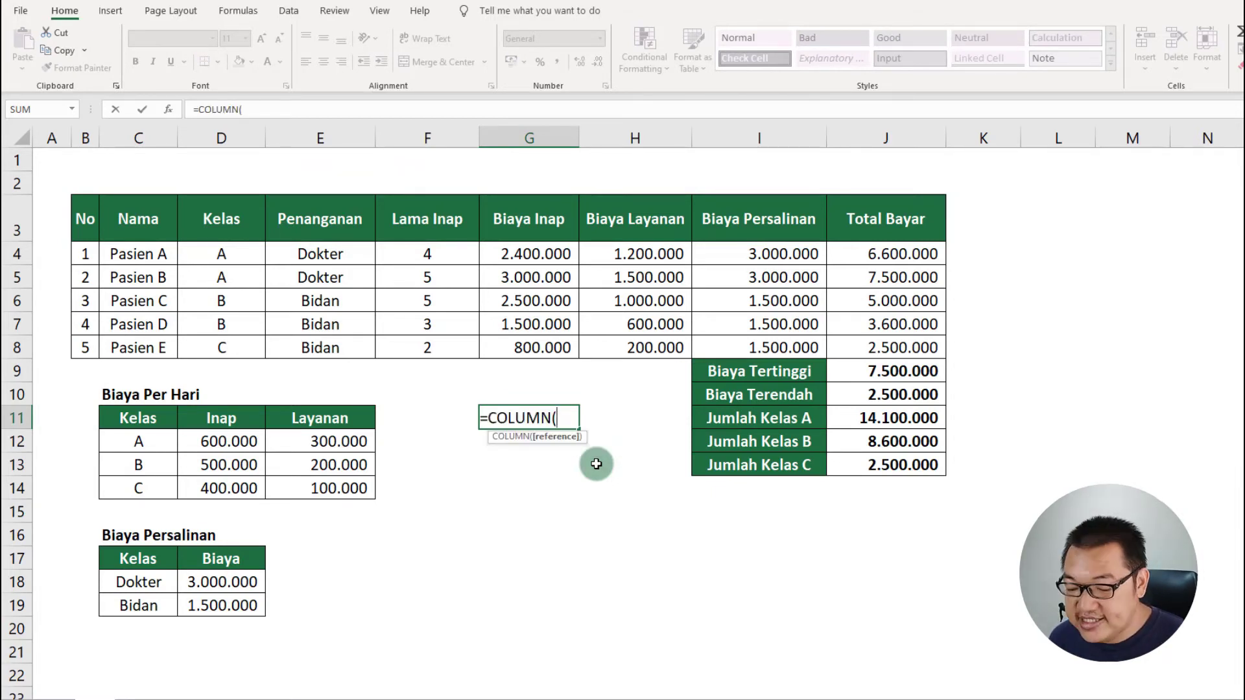
{"action": "left_click", "coordinate": [45, 154]}
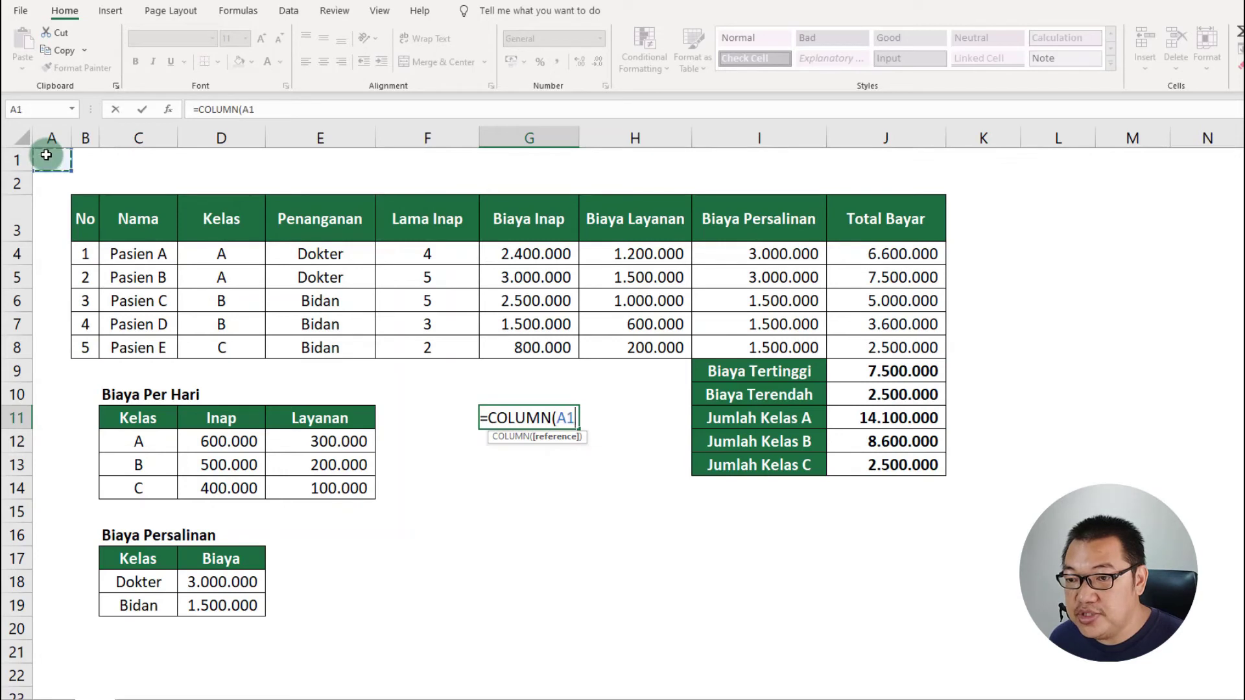
{"action": "type", "text": ")"}
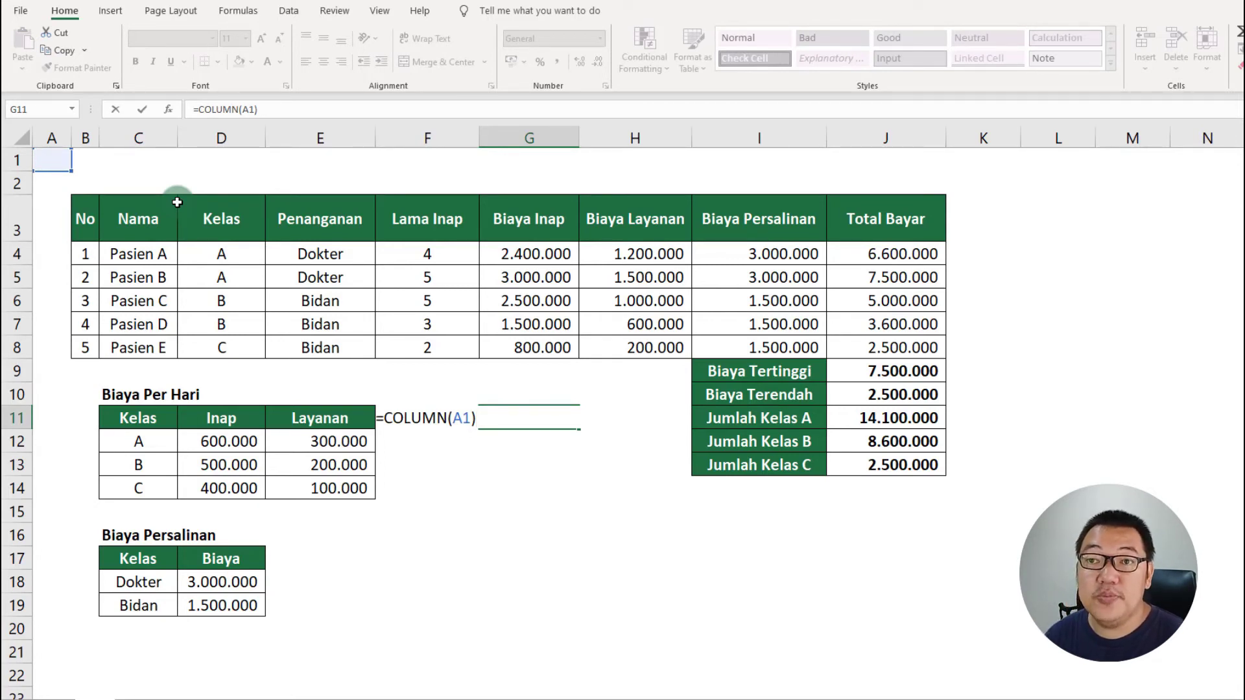
{"action": "key", "text": "Return"}
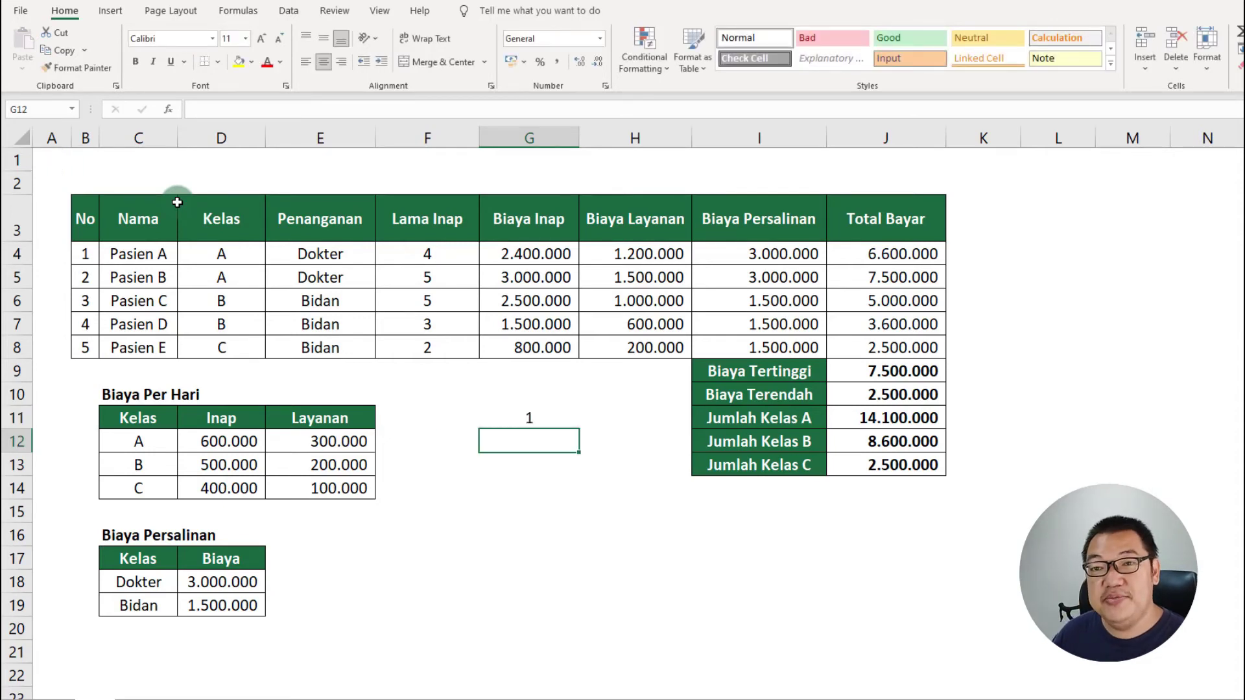
{"action": "type", "text": "=colu"}
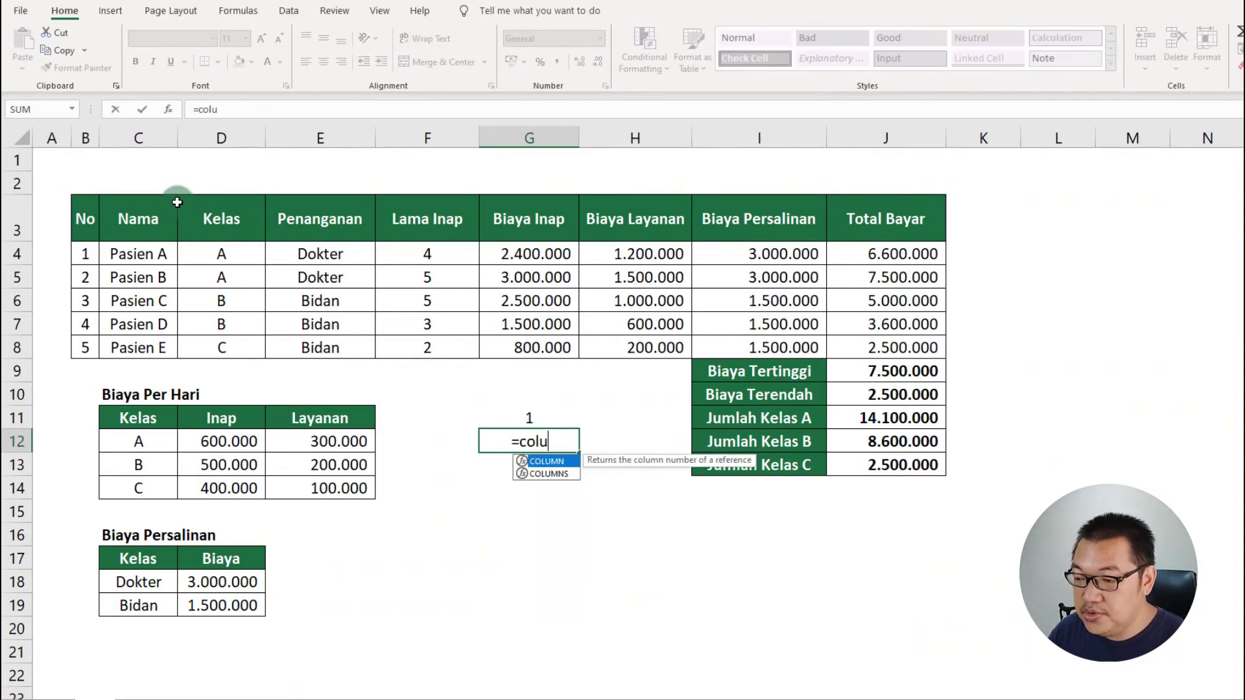
{"action": "type", "text": "mn("}
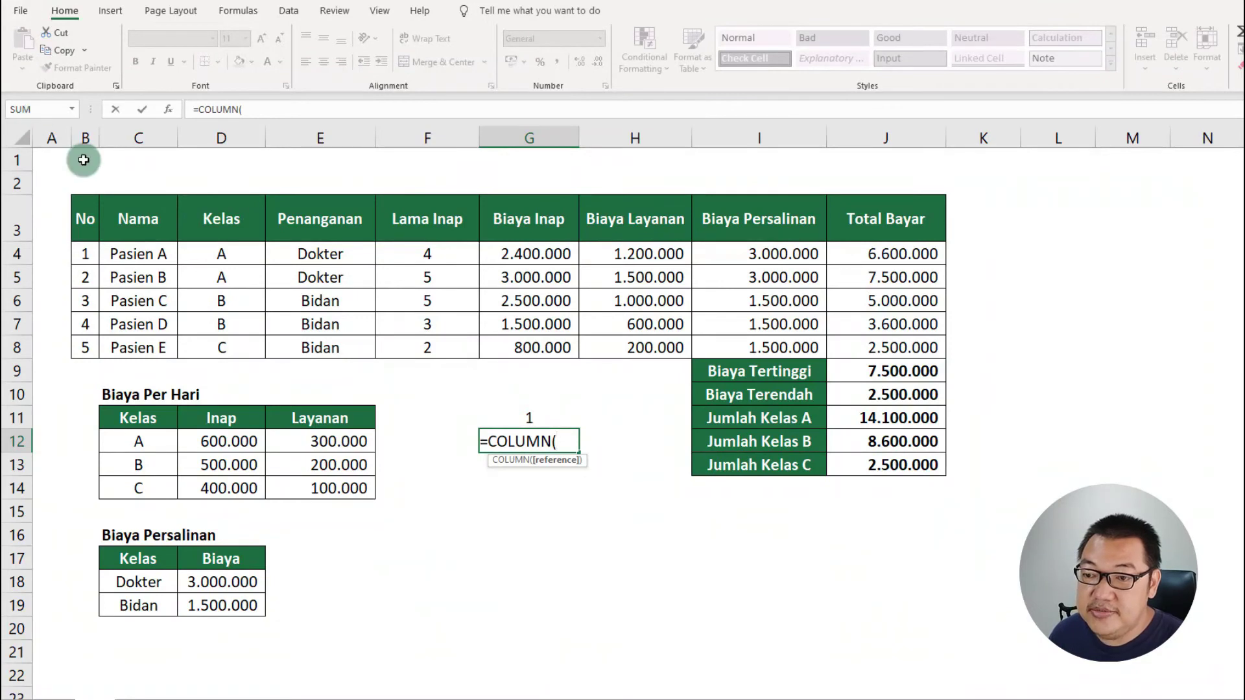
{"action": "left_click", "coordinate": [83, 160]}
{"action": "type", "text": ")"}
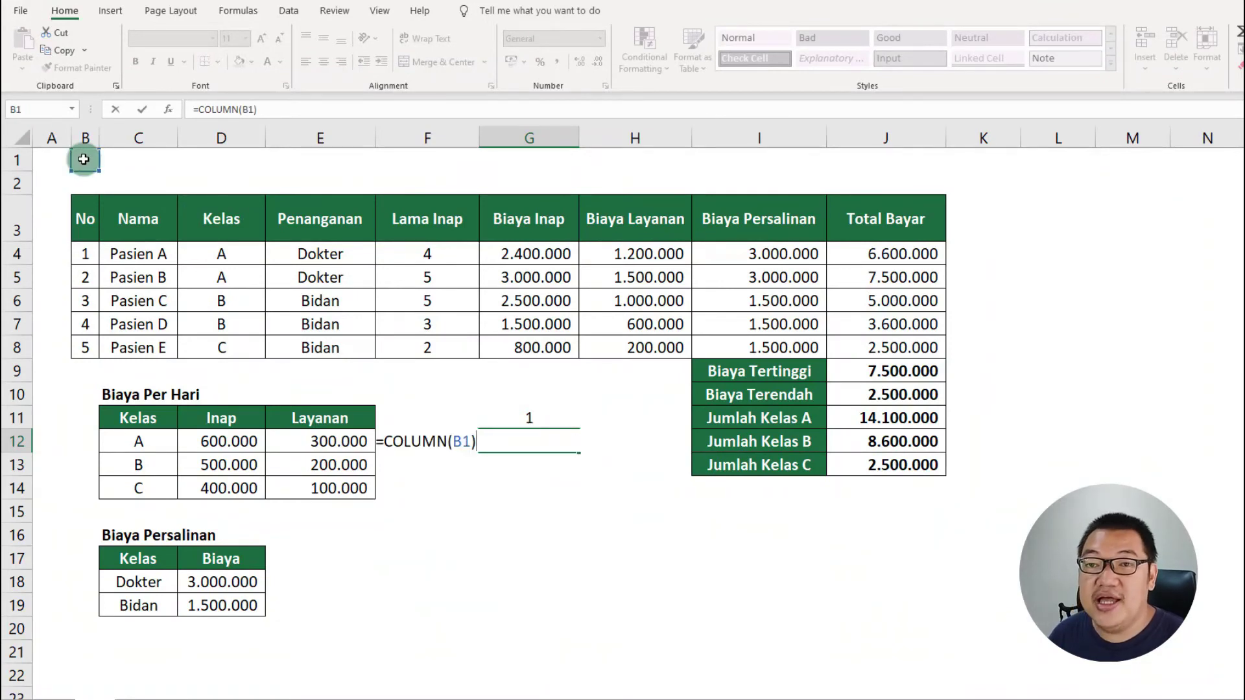
{"action": "key", "text": "Return"}
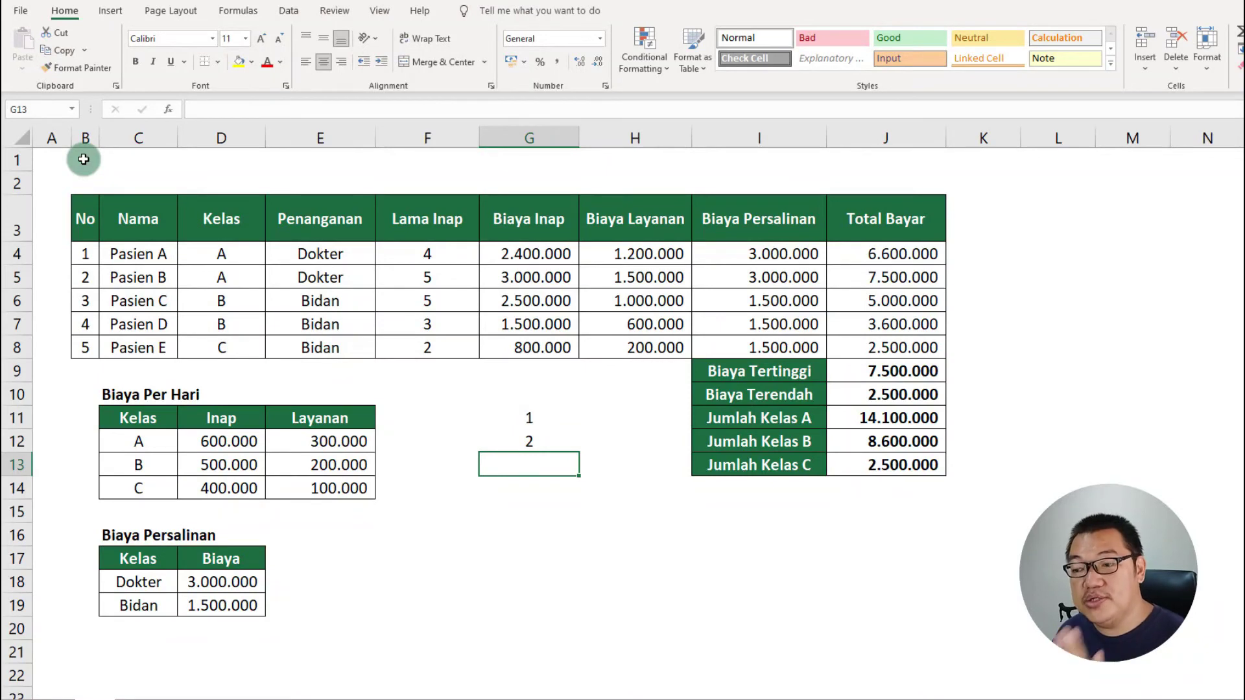
{"action": "key", "text": "Up"}
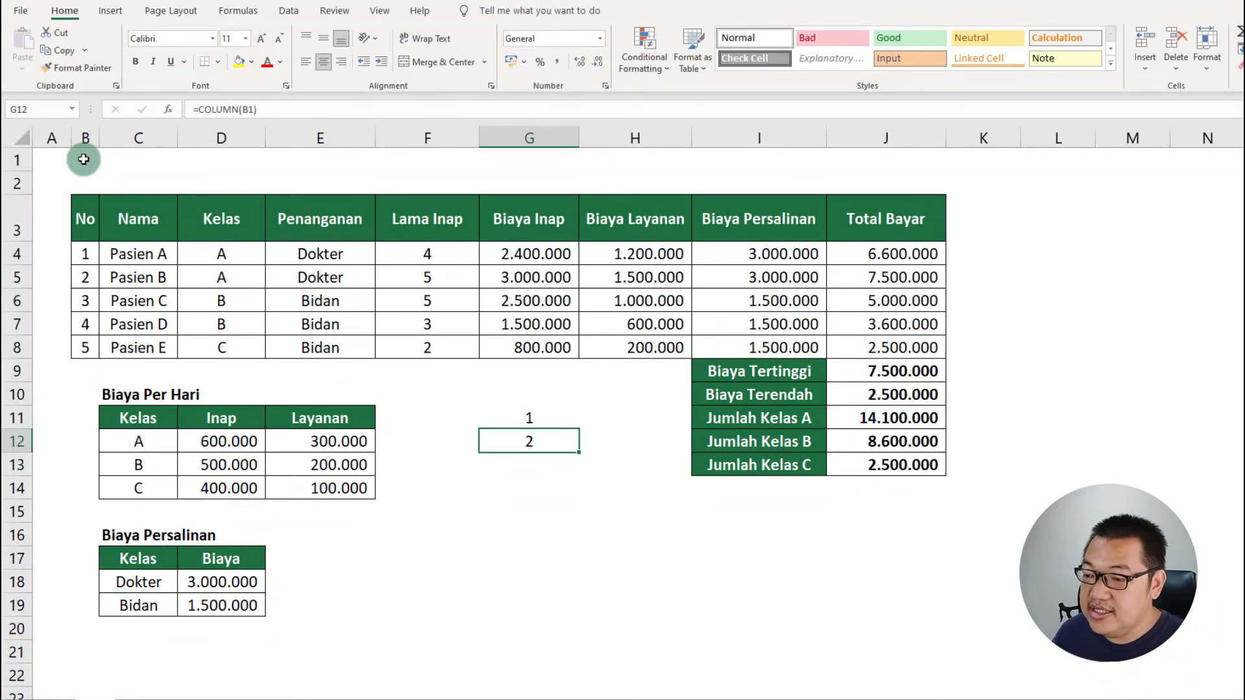
{"action": "key", "text": "shift+Up"}
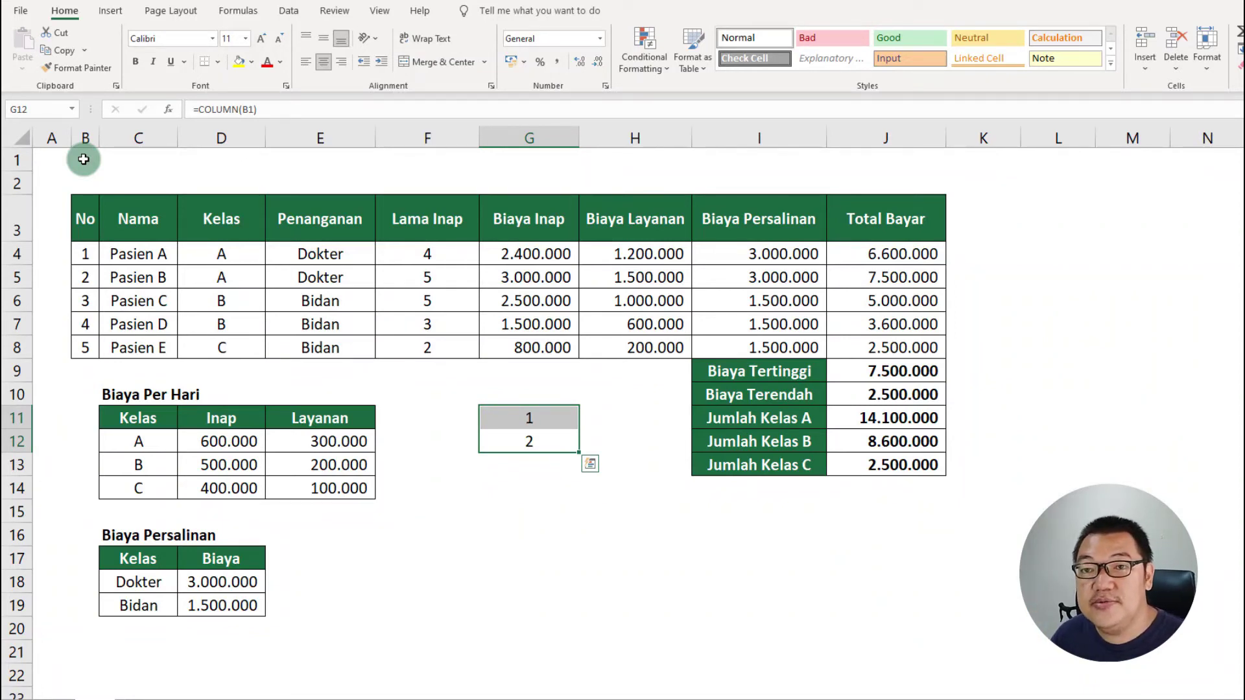
- Remove the test values, then delete the Biaya Inap and Biaya Layanan amounts in G4:H8
{"action": "key", "text": "Delete"}
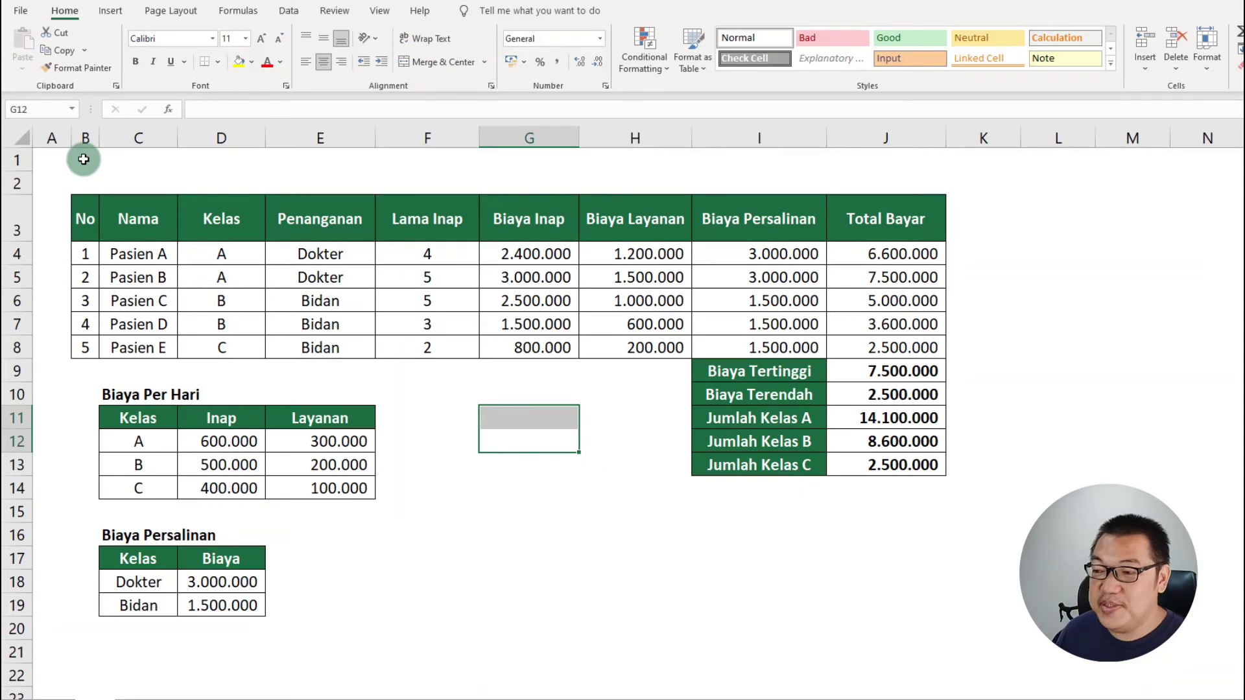
{"action": "left_click", "coordinate": [548, 260]}
{"action": "left_click_drag", "start_coordinate": [554, 274], "coordinate": [555, 344]}
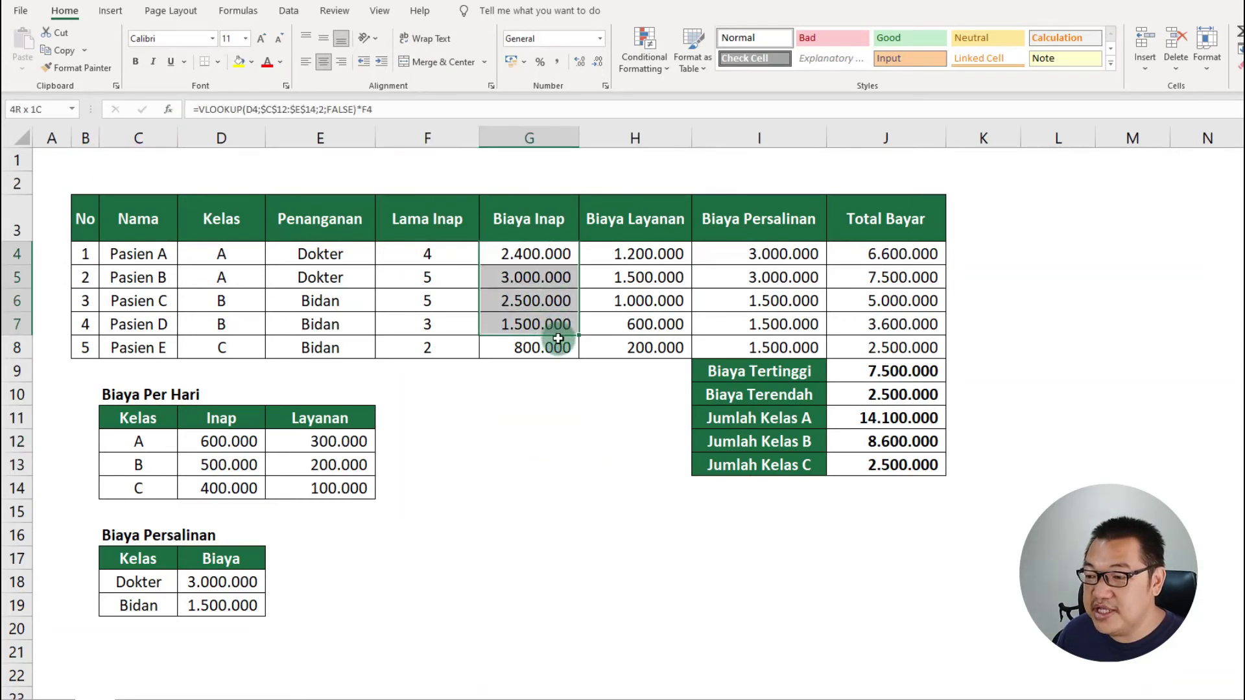
{"action": "left_click_drag", "start_coordinate": [635, 254], "coordinate": [637, 361]}
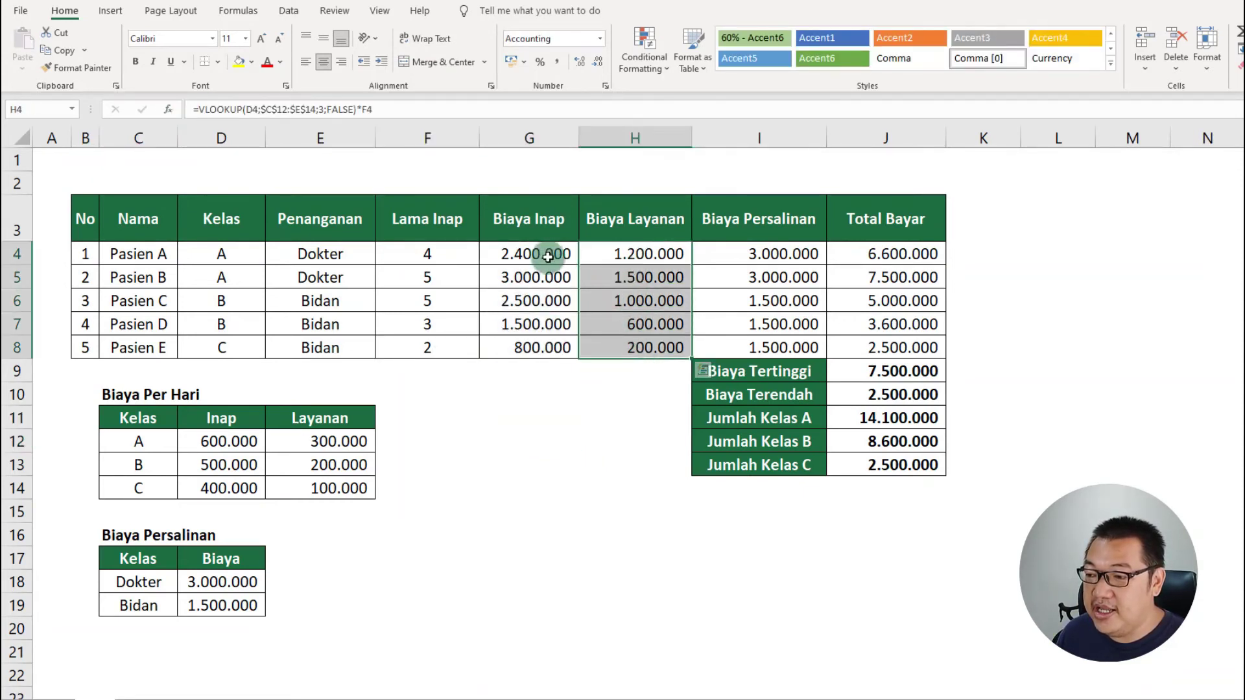
{"action": "left_click_drag", "start_coordinate": [524, 218], "coordinate": [597, 218]}
{"action": "left_click_drag", "start_coordinate": [133, 440], "coordinate": [309, 483]}
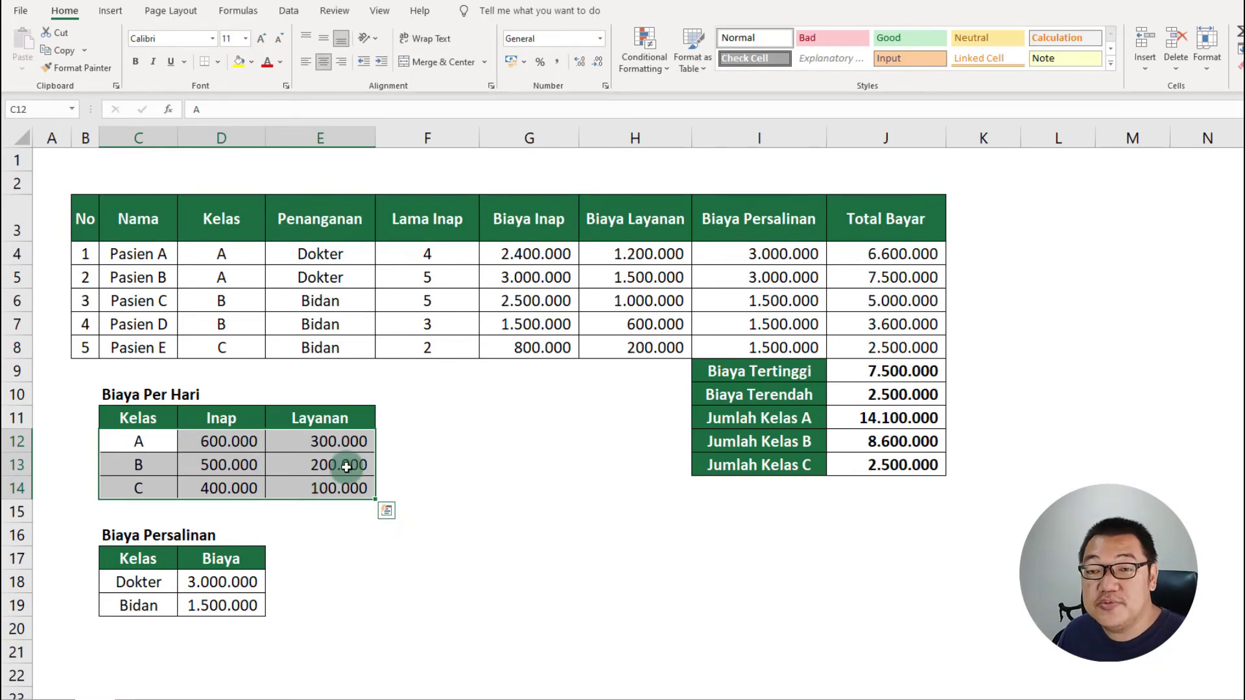
{"action": "left_click_drag", "start_coordinate": [525, 253], "coordinate": [656, 347]}
{"action": "key", "text": "Delete"}
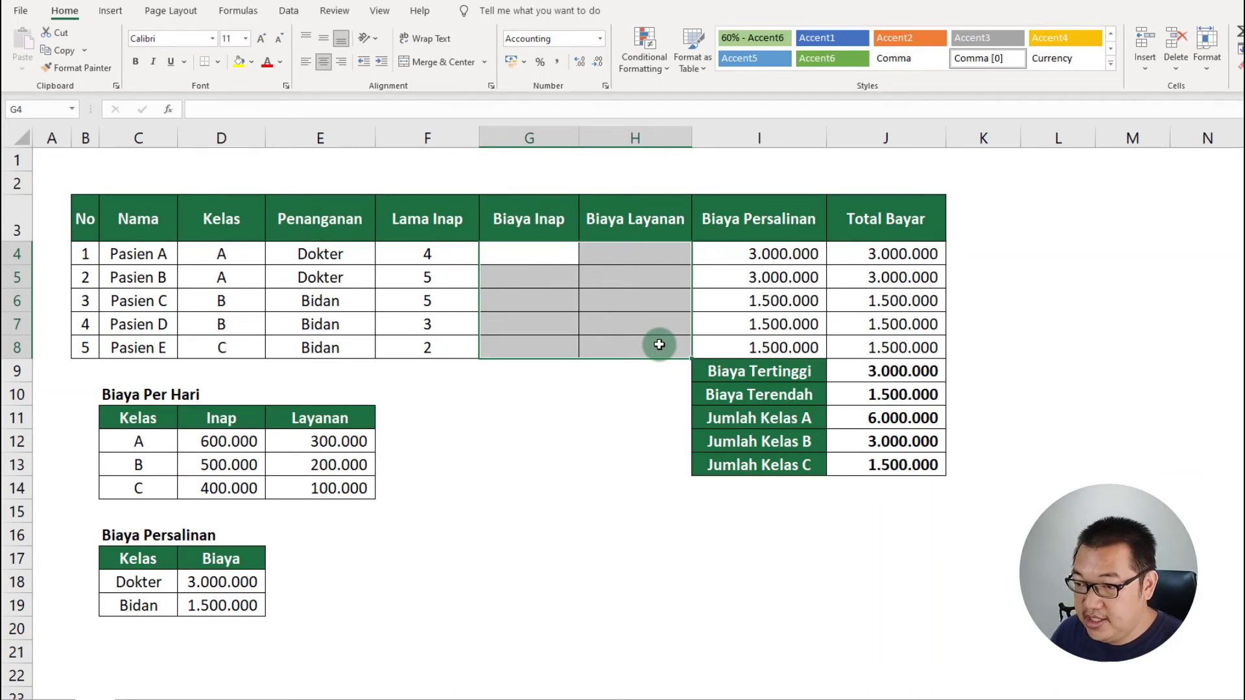
- Begin =VLOOKUP in G4 with the column-locked lookup value $D4
{"action": "type", "text": "=vl"}
{"action": "key", "text": "Tab"}
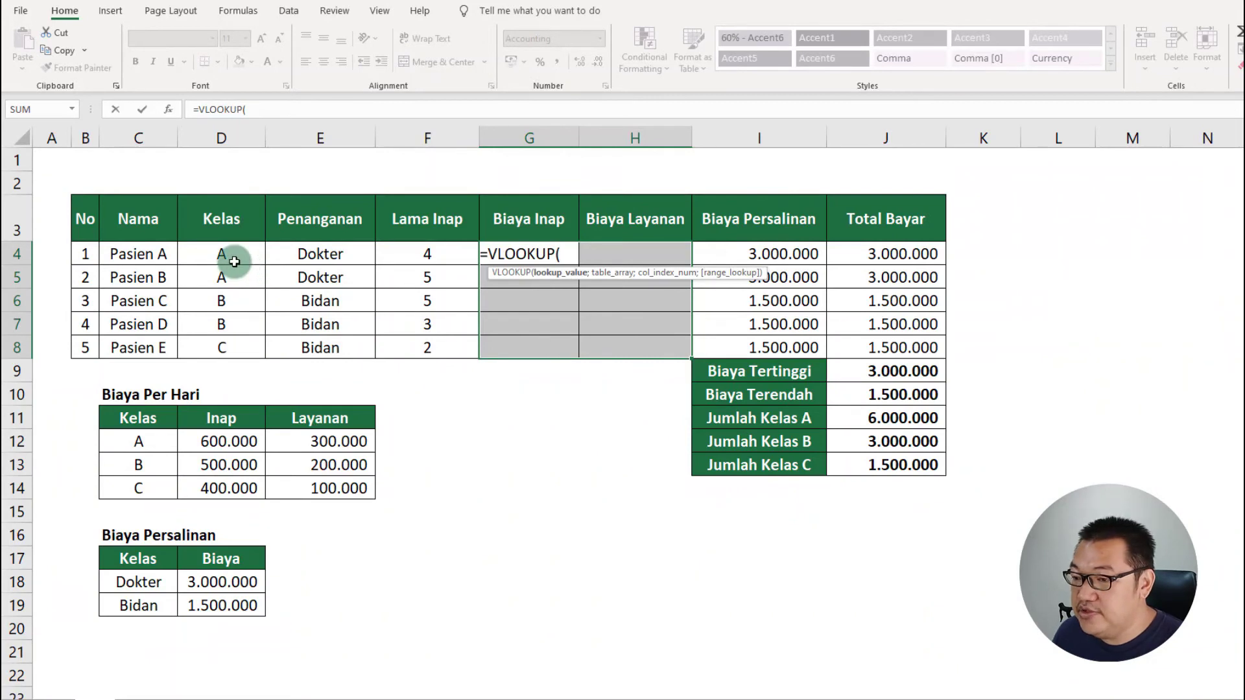
{"action": "left_click", "coordinate": [234, 256]}
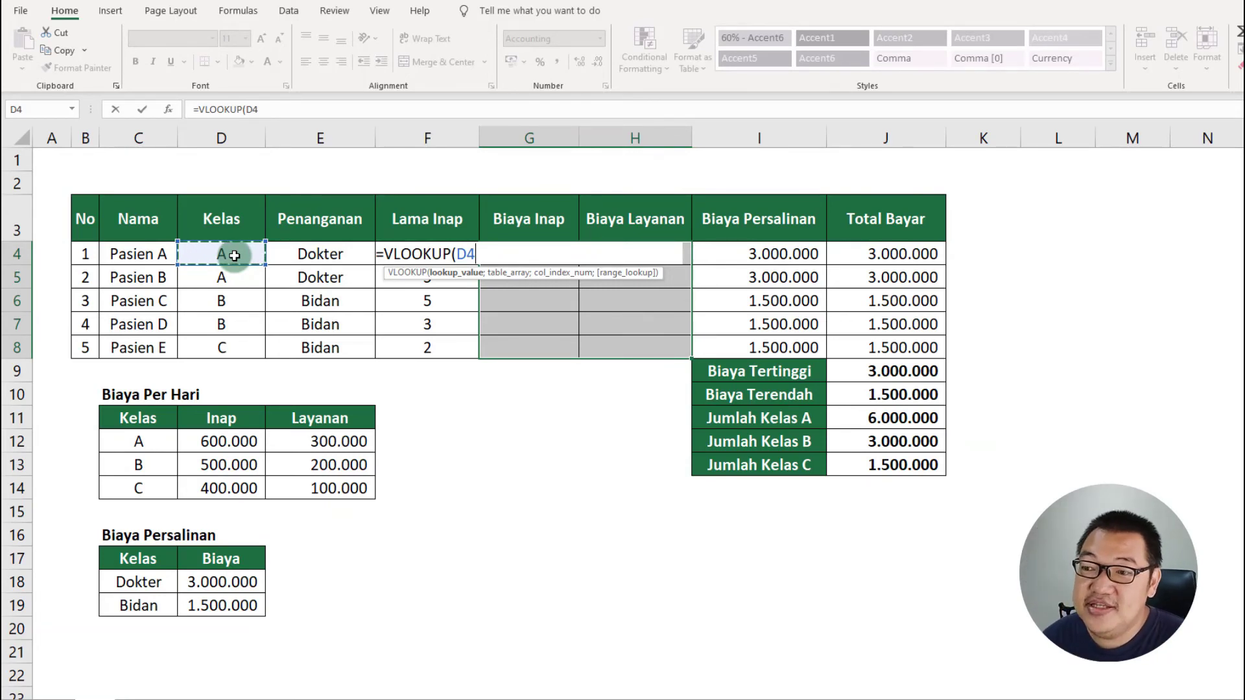
{"action": "key", "text": "F4"}
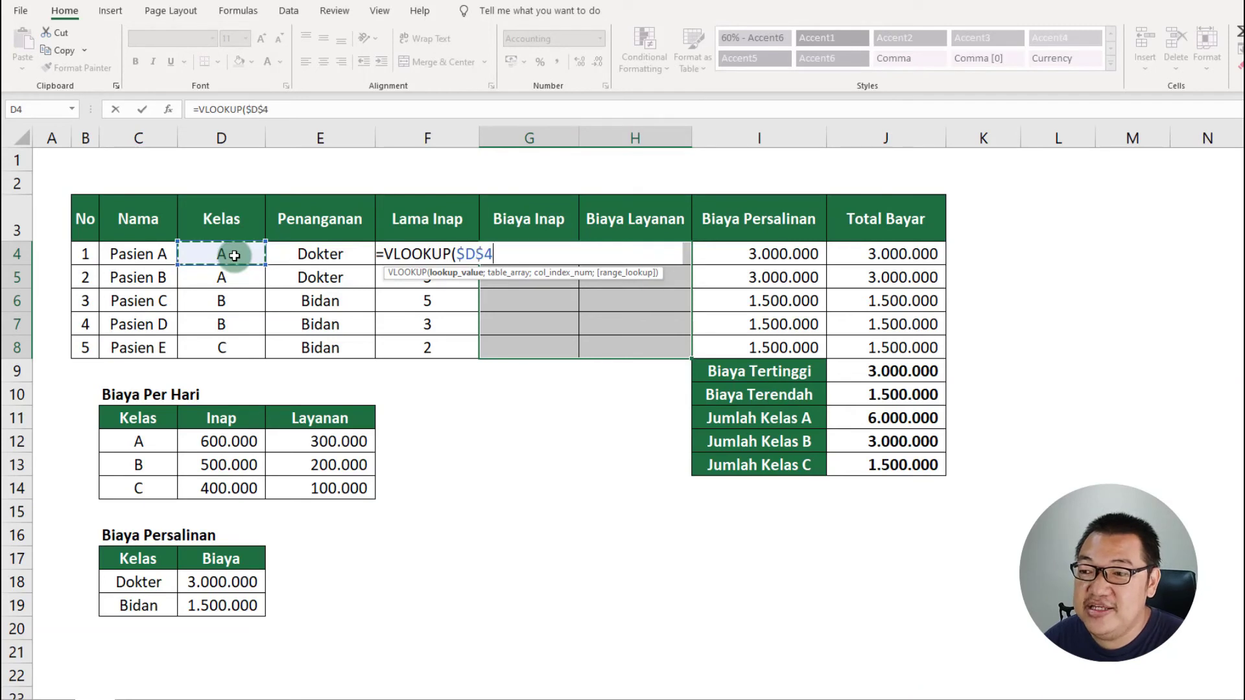
{"action": "key", "text": "F4"}
{"action": "key", "text": "F4"}
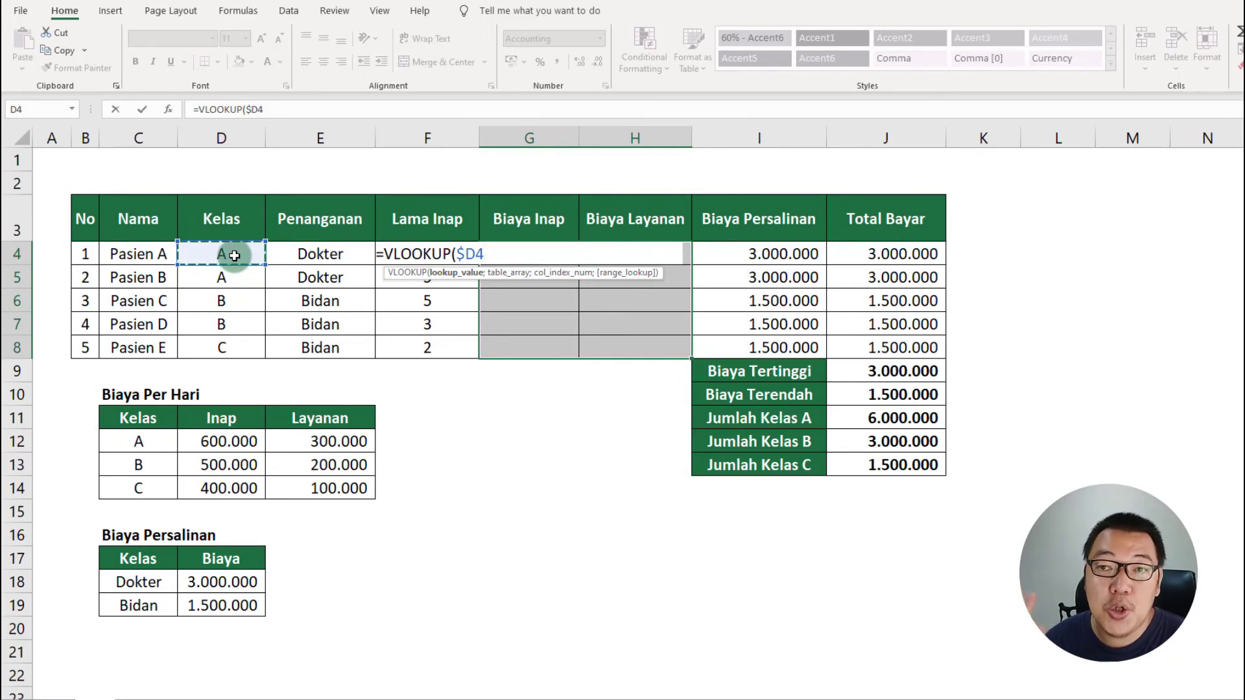
{"action": "type", "text": ";"}
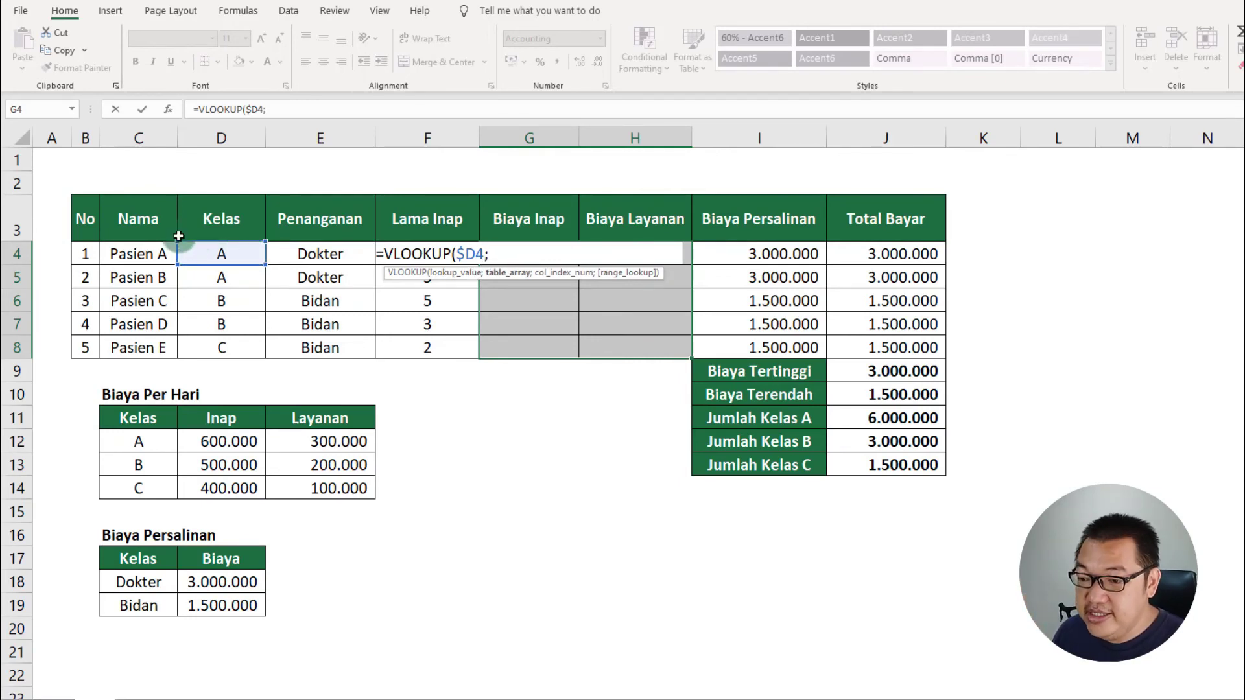
- Add the absolute table $C$12:$E$14 and start COLUMN( as the column index
{"action": "left_click", "coordinate": [142, 446]}
{"action": "left_click_drag", "start_coordinate": [142, 447], "coordinate": [300, 490]}
{"action": "key", "text": "F4"}
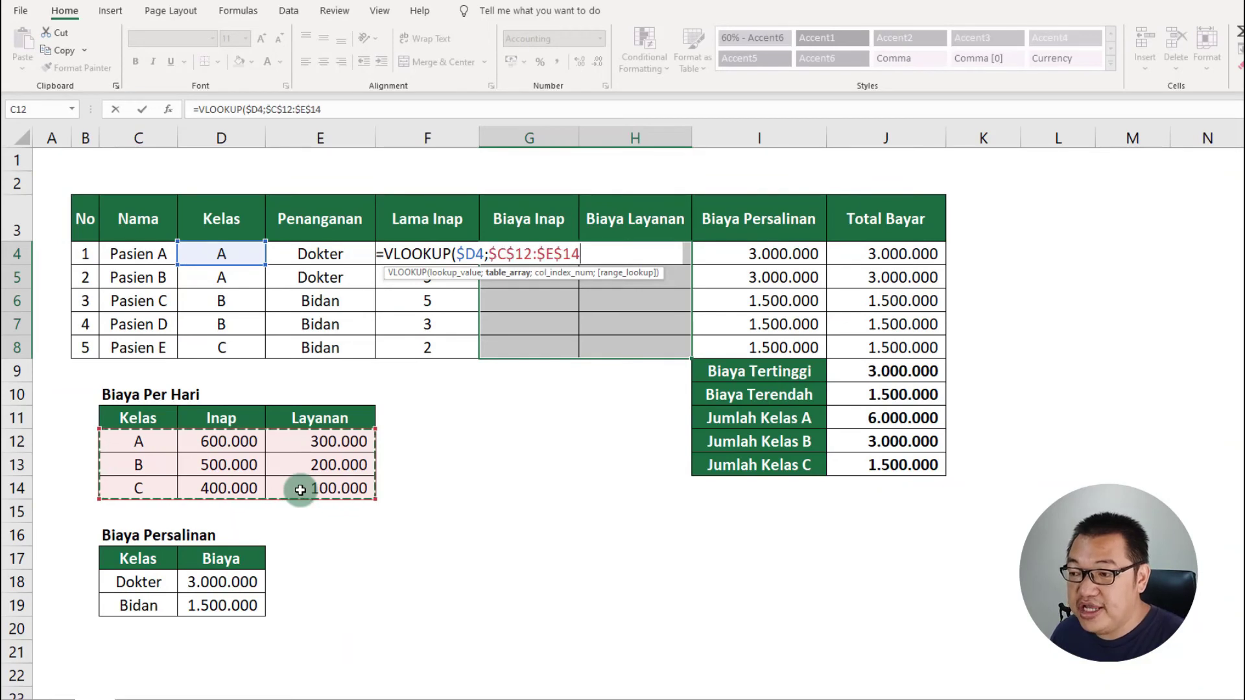
{"action": "type", "text": ";"}
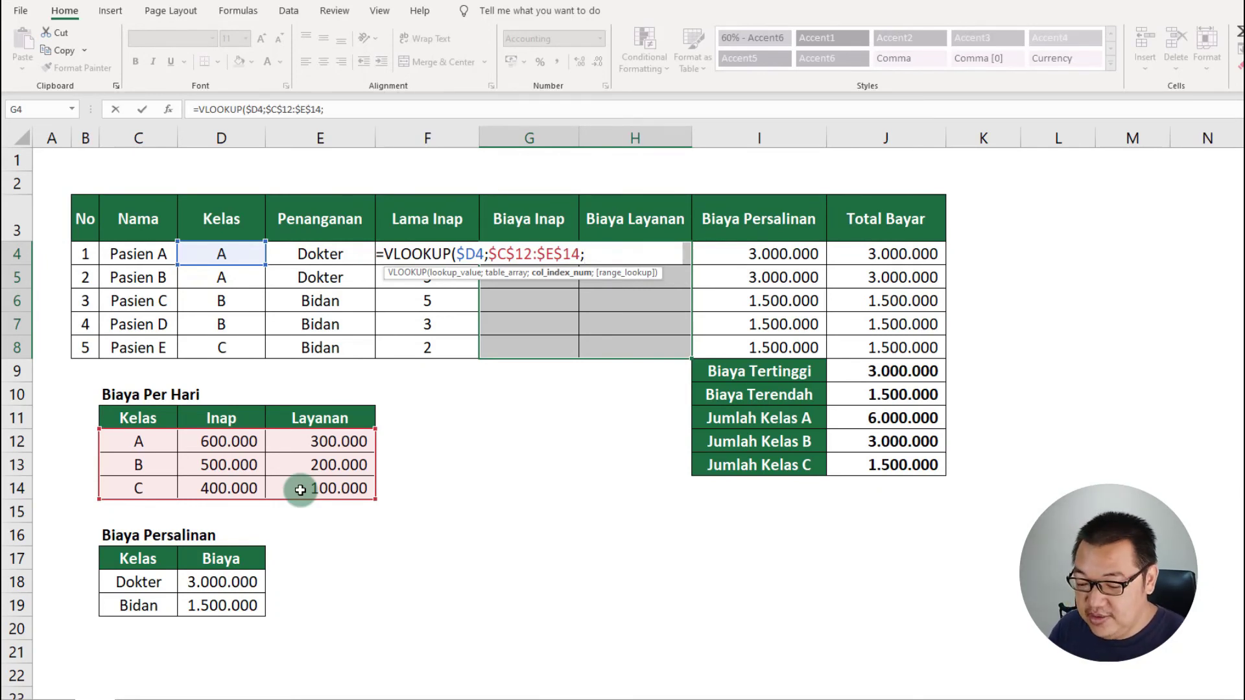
{"action": "type", "text": "column"}
{"action": "key", "text": "Tab"}
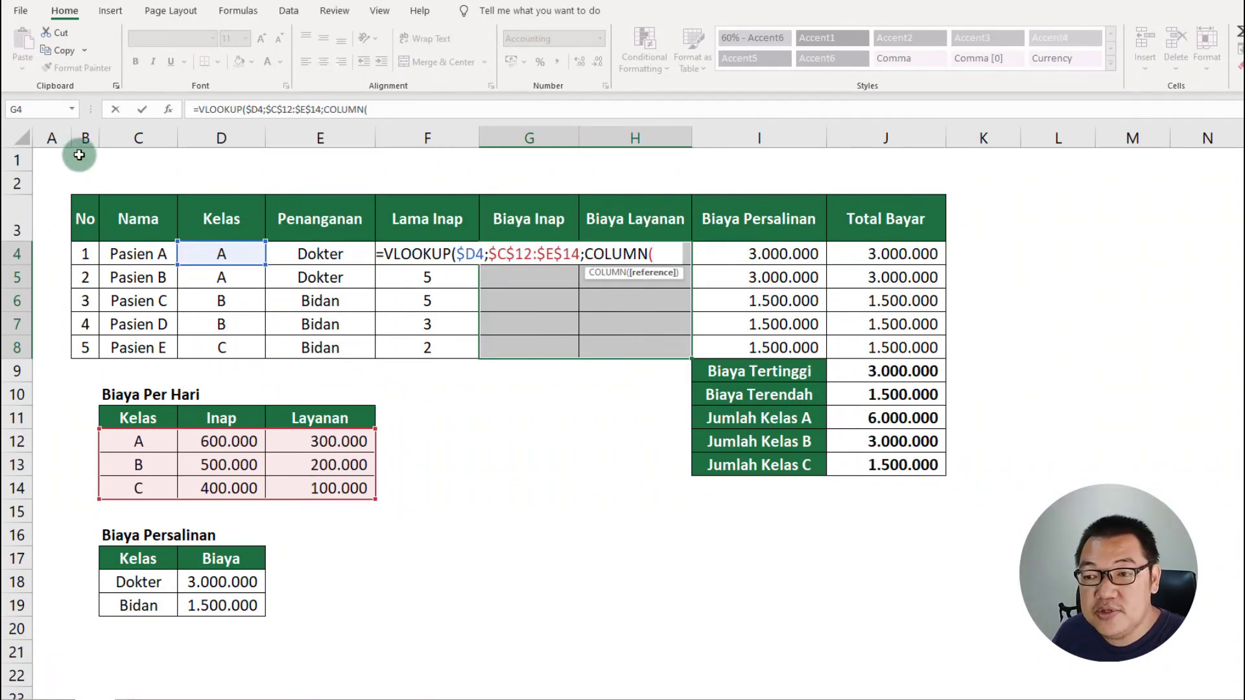
- Complete =VLOOKUP($D4;$C$12:$E$14;COLUMN(B1);FALSE)*$F4 and fill it into all of G4:H8
{"action": "left_click", "coordinate": [85, 185]}
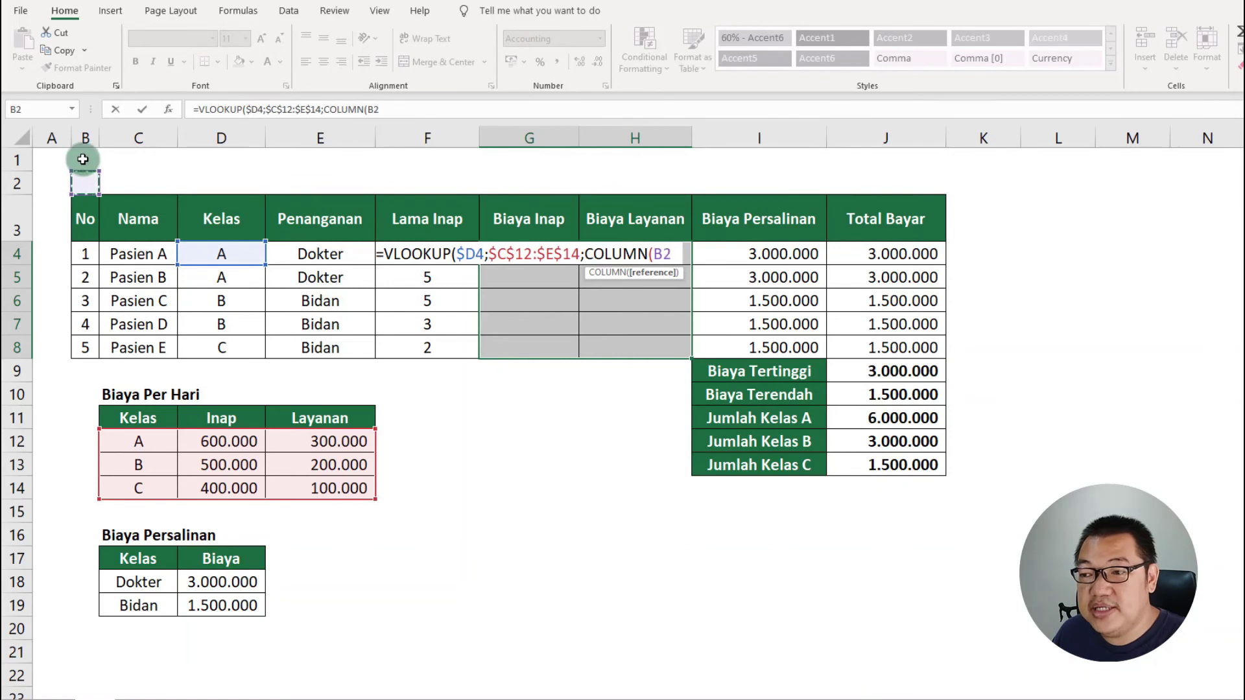
{"action": "left_click", "coordinate": [83, 159]}
{"action": "type", "text": ")"}
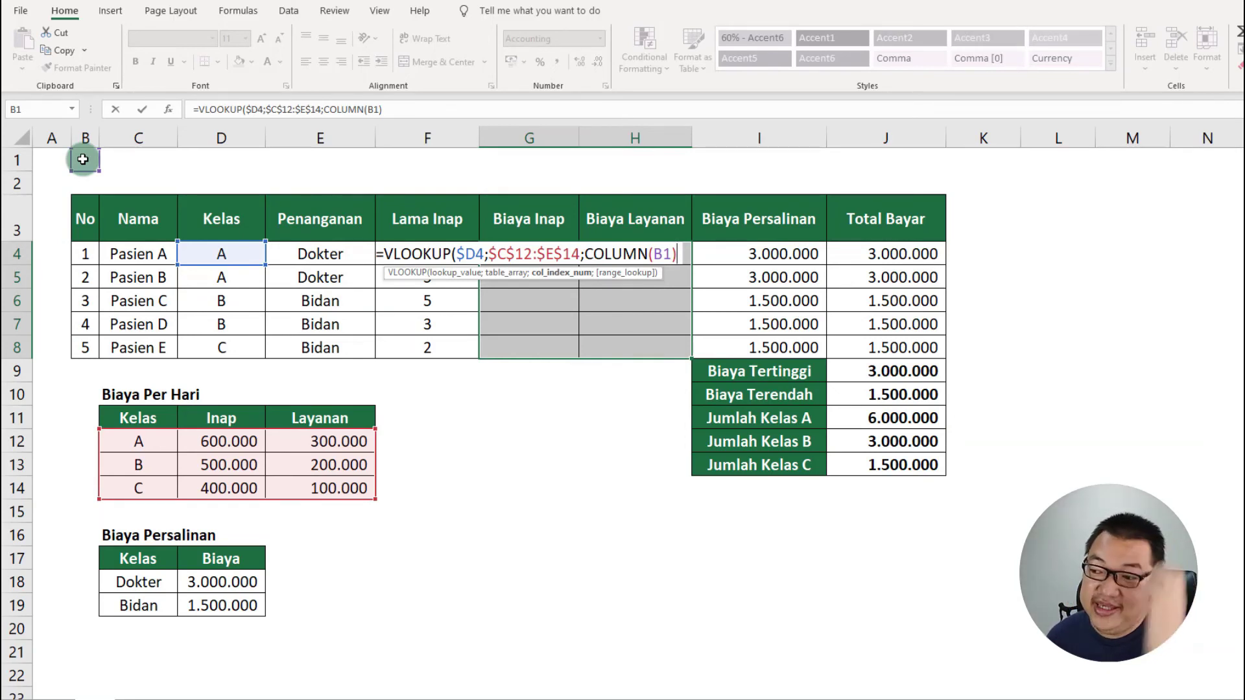
{"action": "type", "text": ";false"}
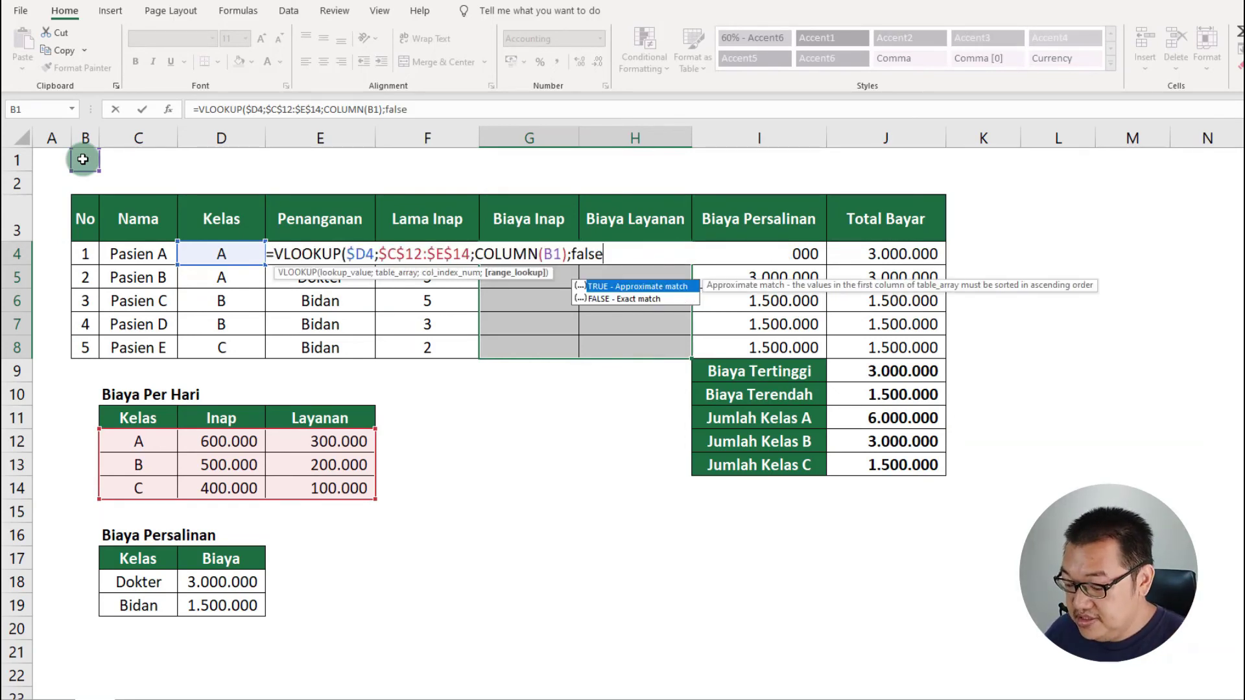
{"action": "type", "text": ")"}
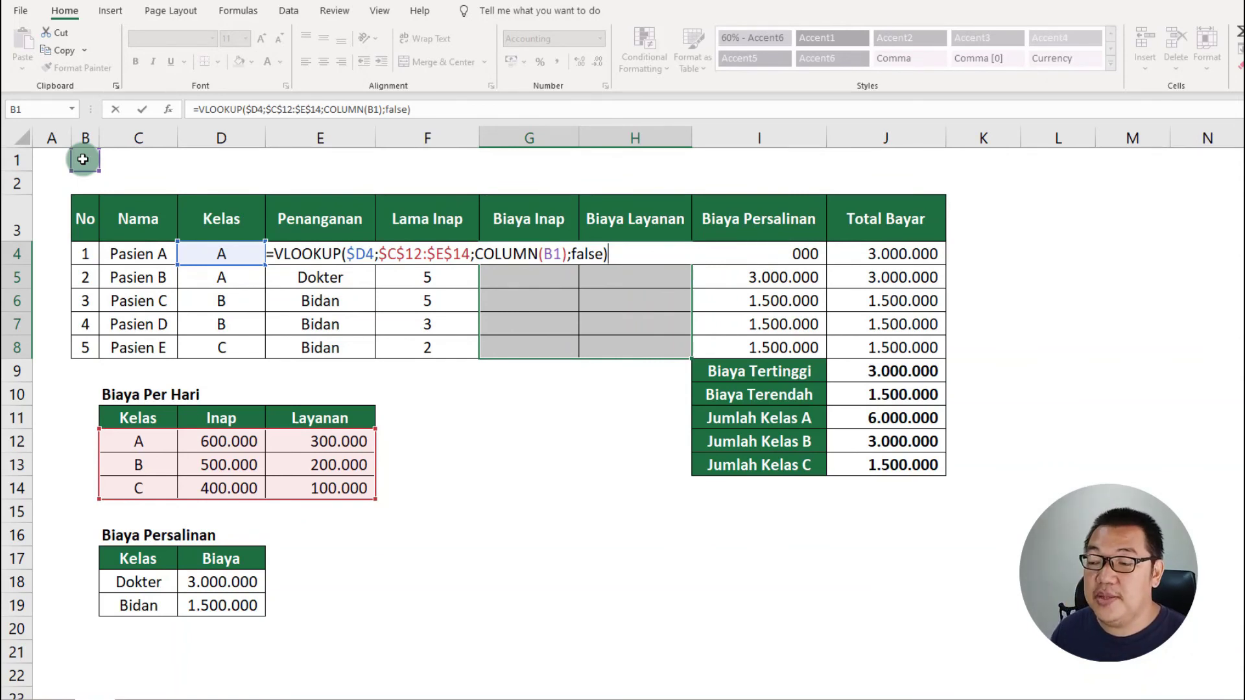
{"action": "type", "text": "*"}
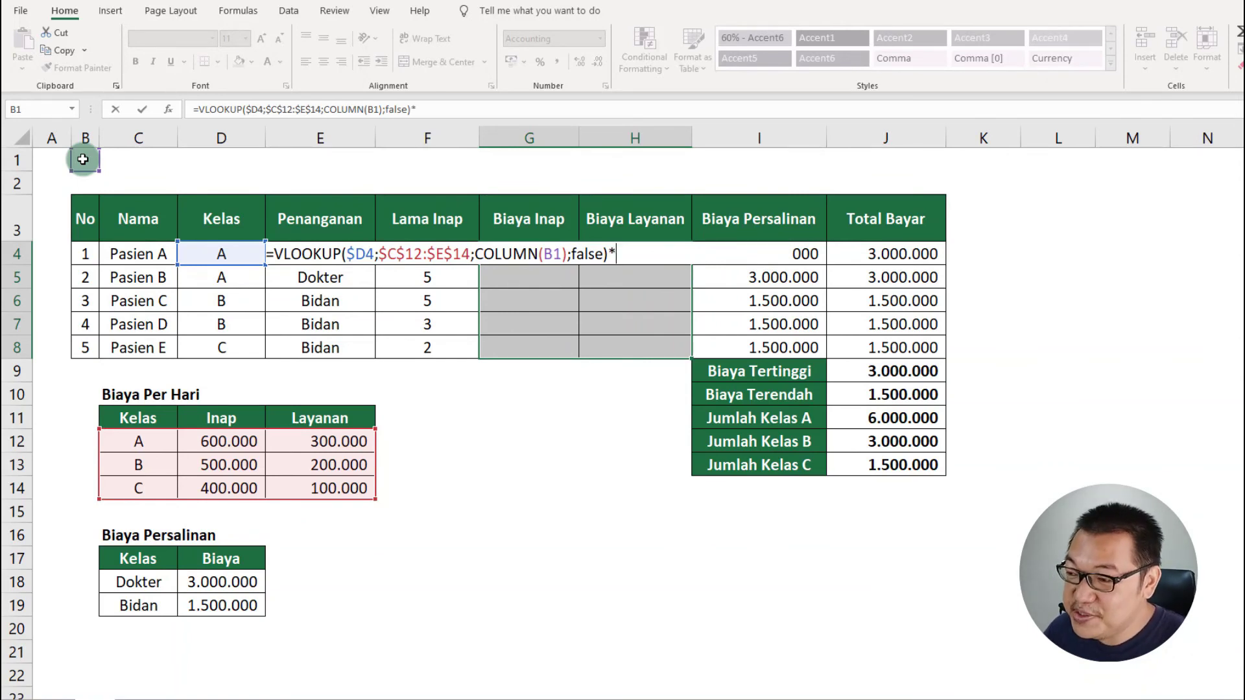
{"action": "left_click", "coordinate": [444, 280]}
{"action": "key", "text": "Up"}
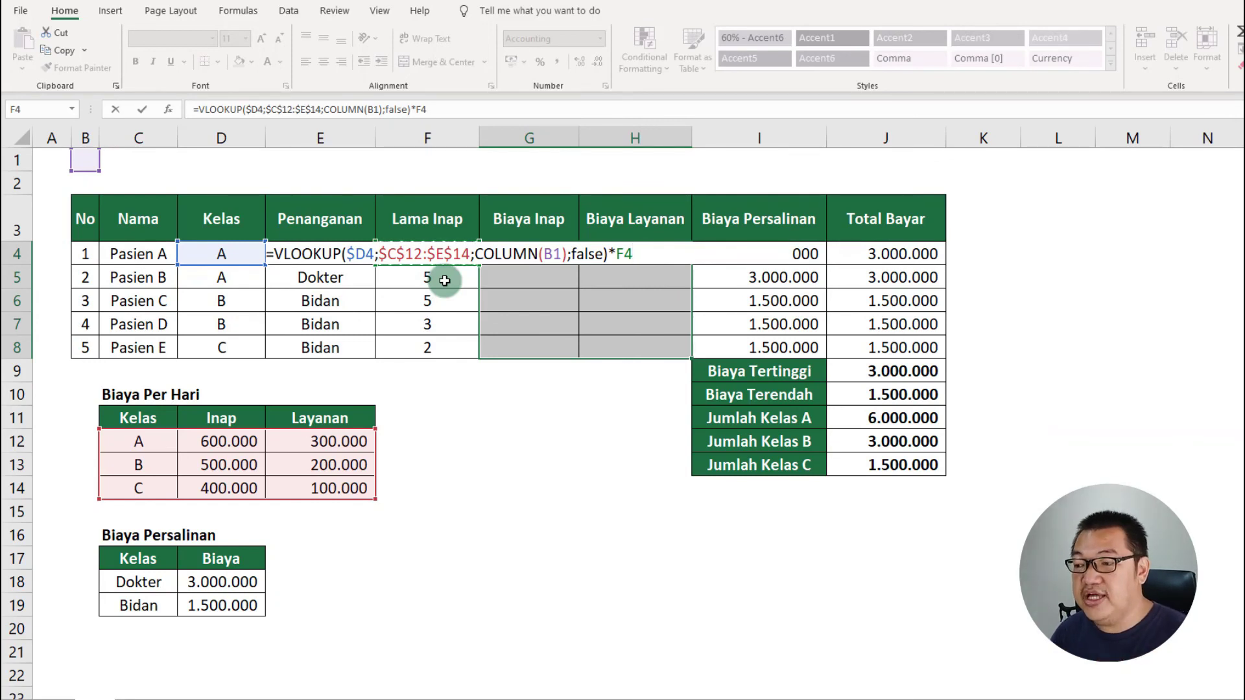
{"action": "key", "text": "F4"}
{"action": "key", "text": "F4"}
{"action": "key", "text": "F4"}
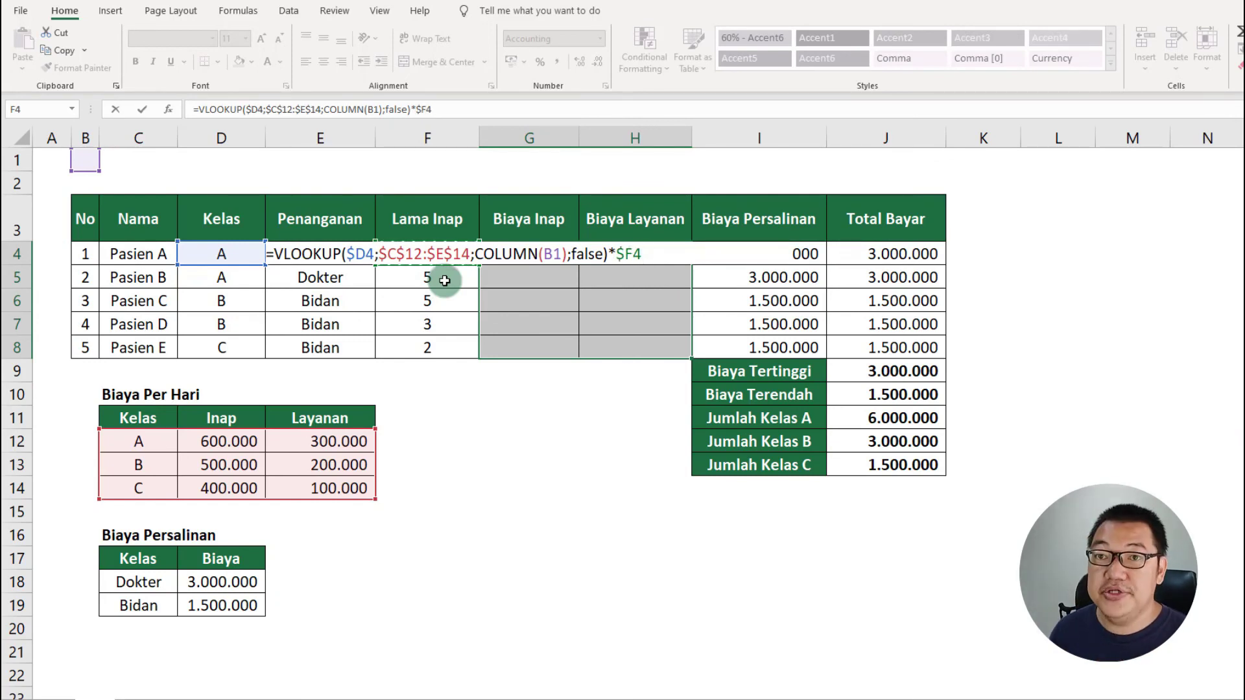
{"action": "key", "text": "ctrl+Return"}
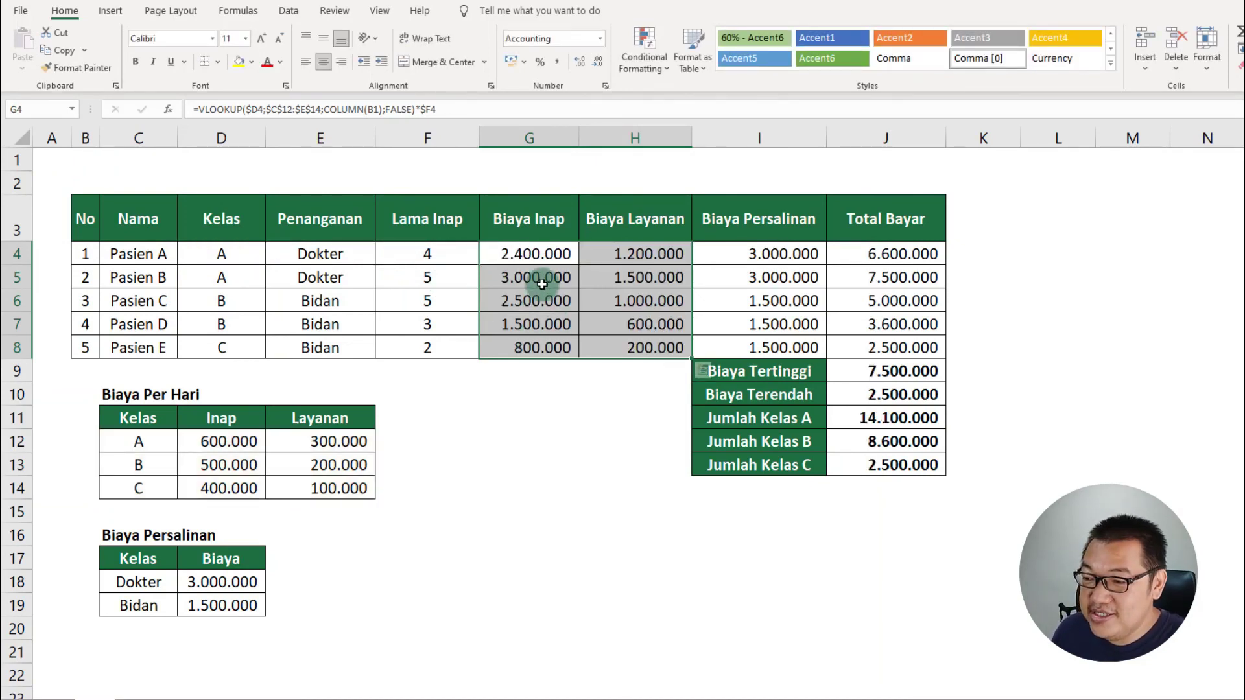
{"action": "left_click", "coordinate": [528, 257]}
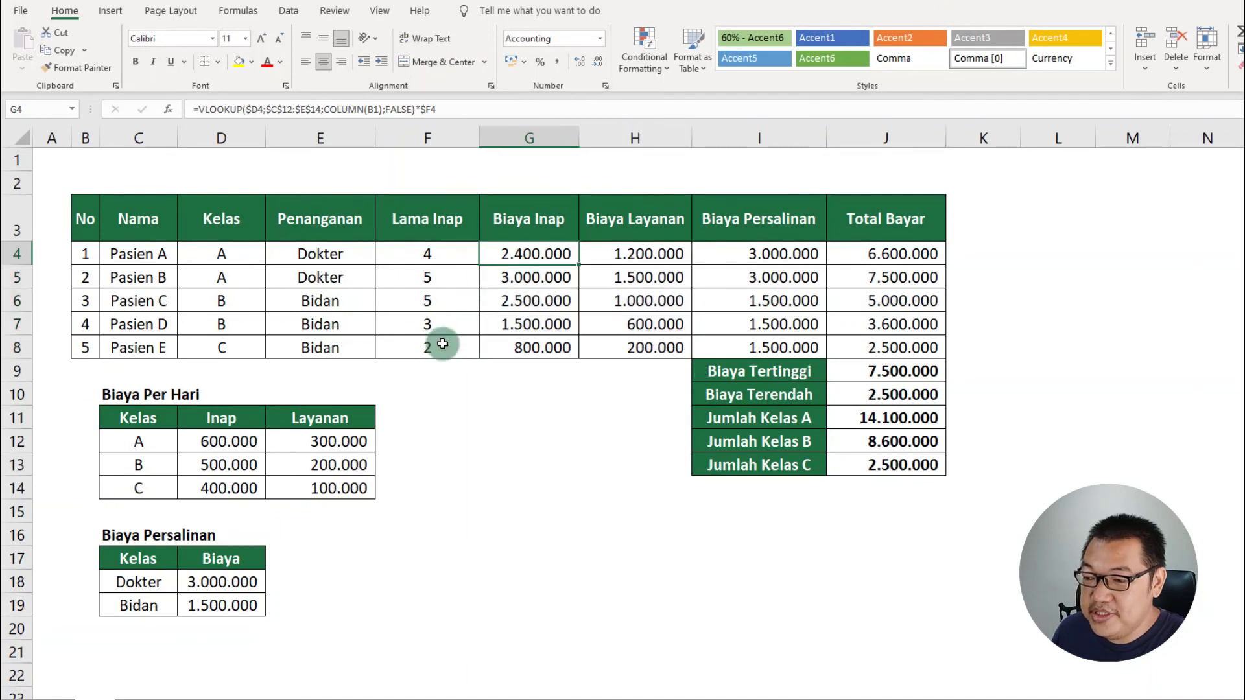
{"action": "left_click", "coordinate": [248, 439]}
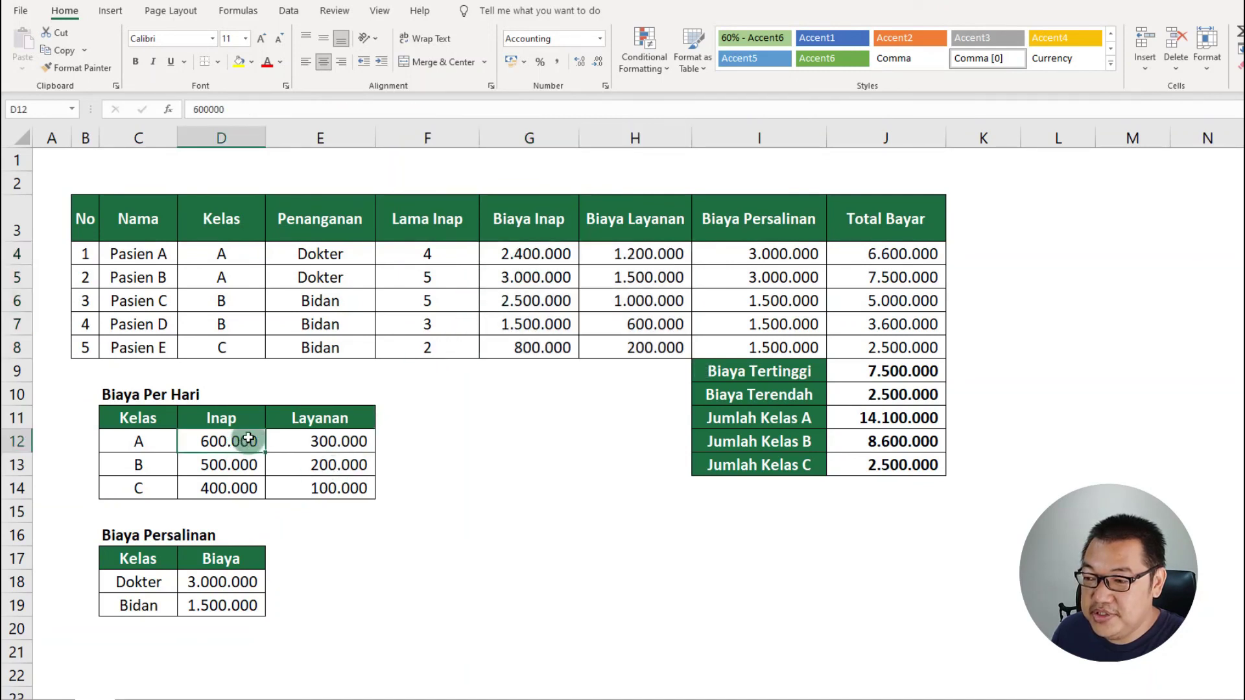
{"action": "left_click", "coordinate": [415, 256]}
{"action": "left_click", "coordinate": [660, 257]}
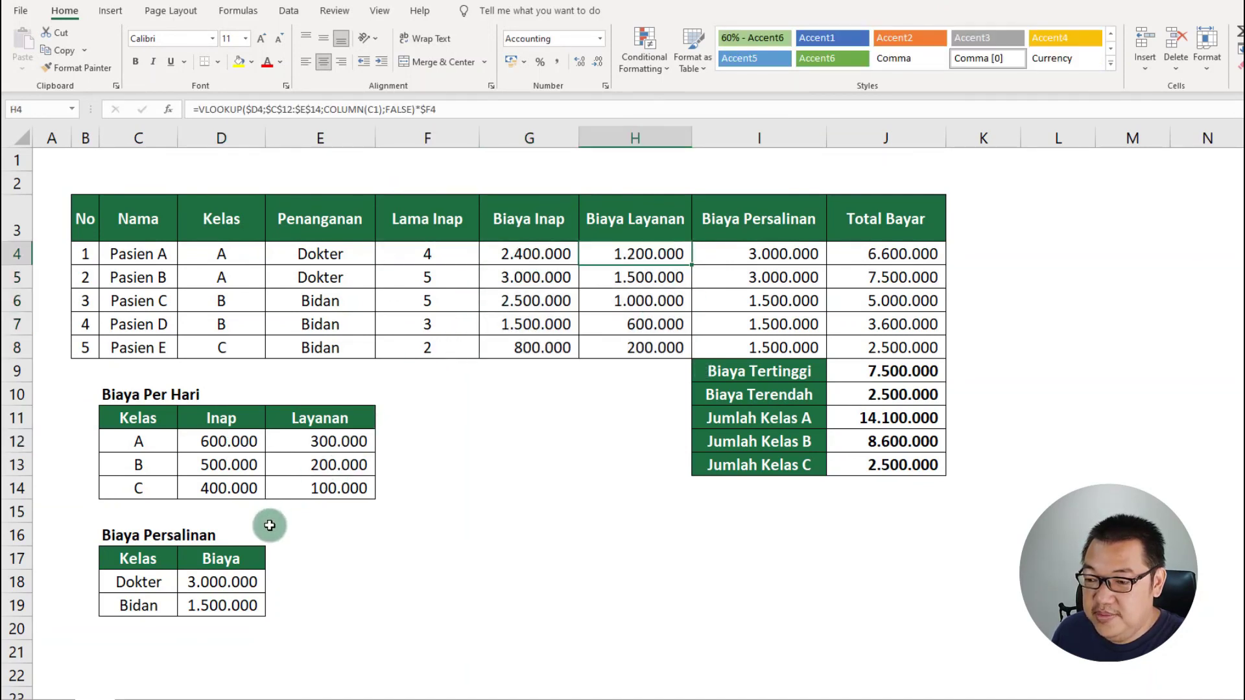
{"action": "left_click", "coordinate": [322, 443]}
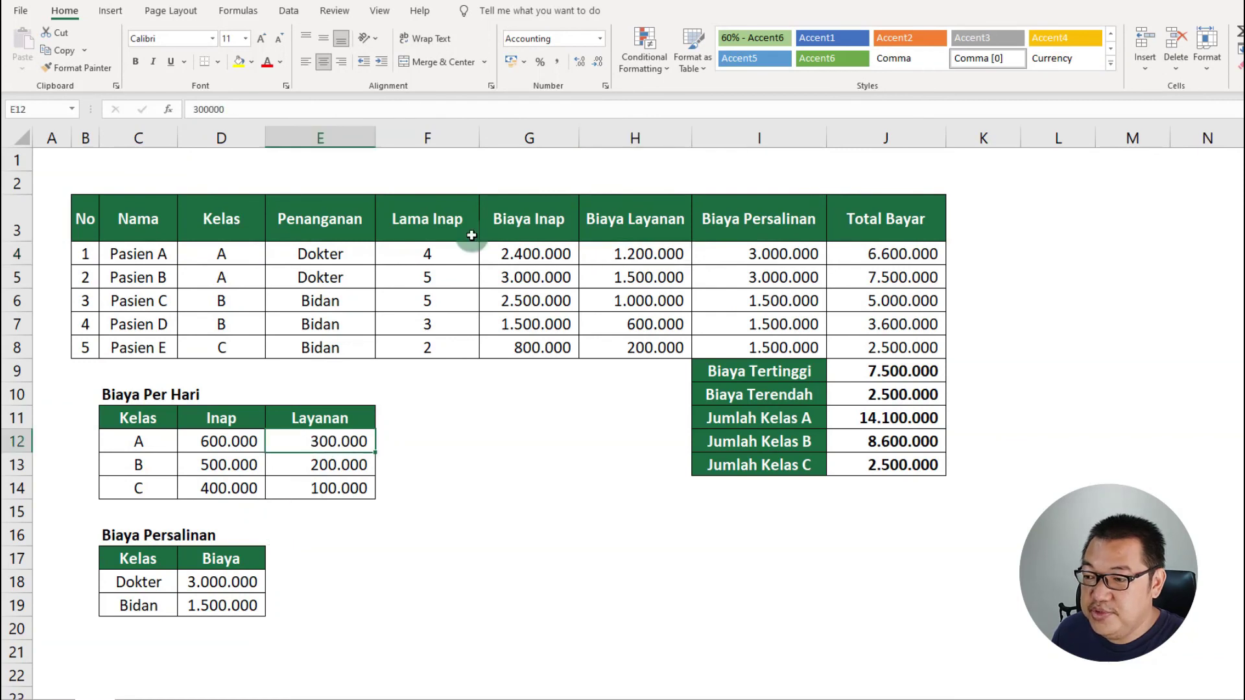
{"action": "left_click", "coordinate": [458, 253]}
{"action": "left_click", "coordinate": [662, 253]}
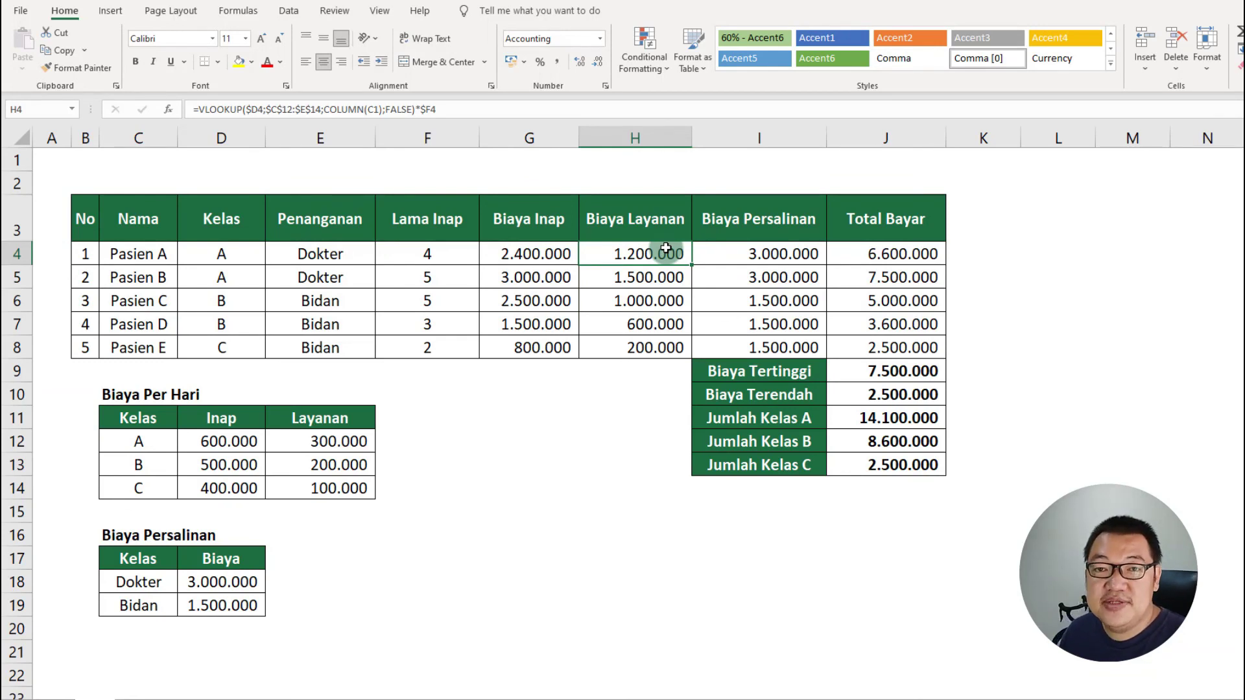
{"action": "left_click", "coordinate": [868, 585]}
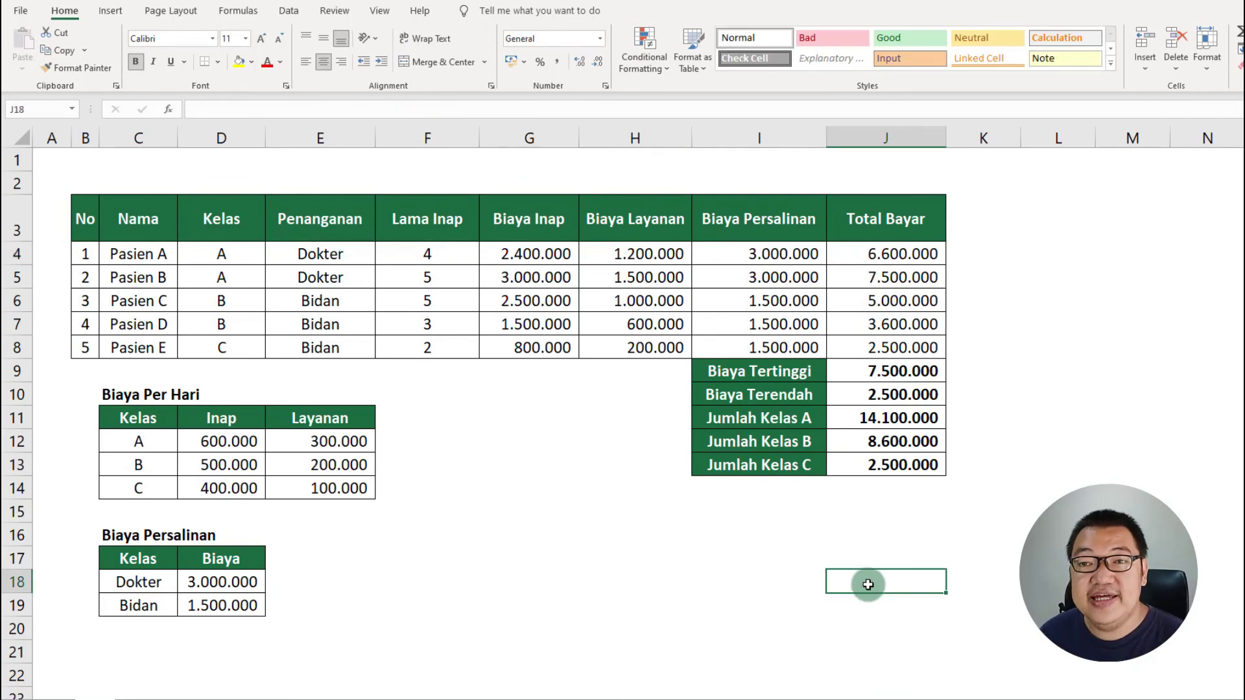